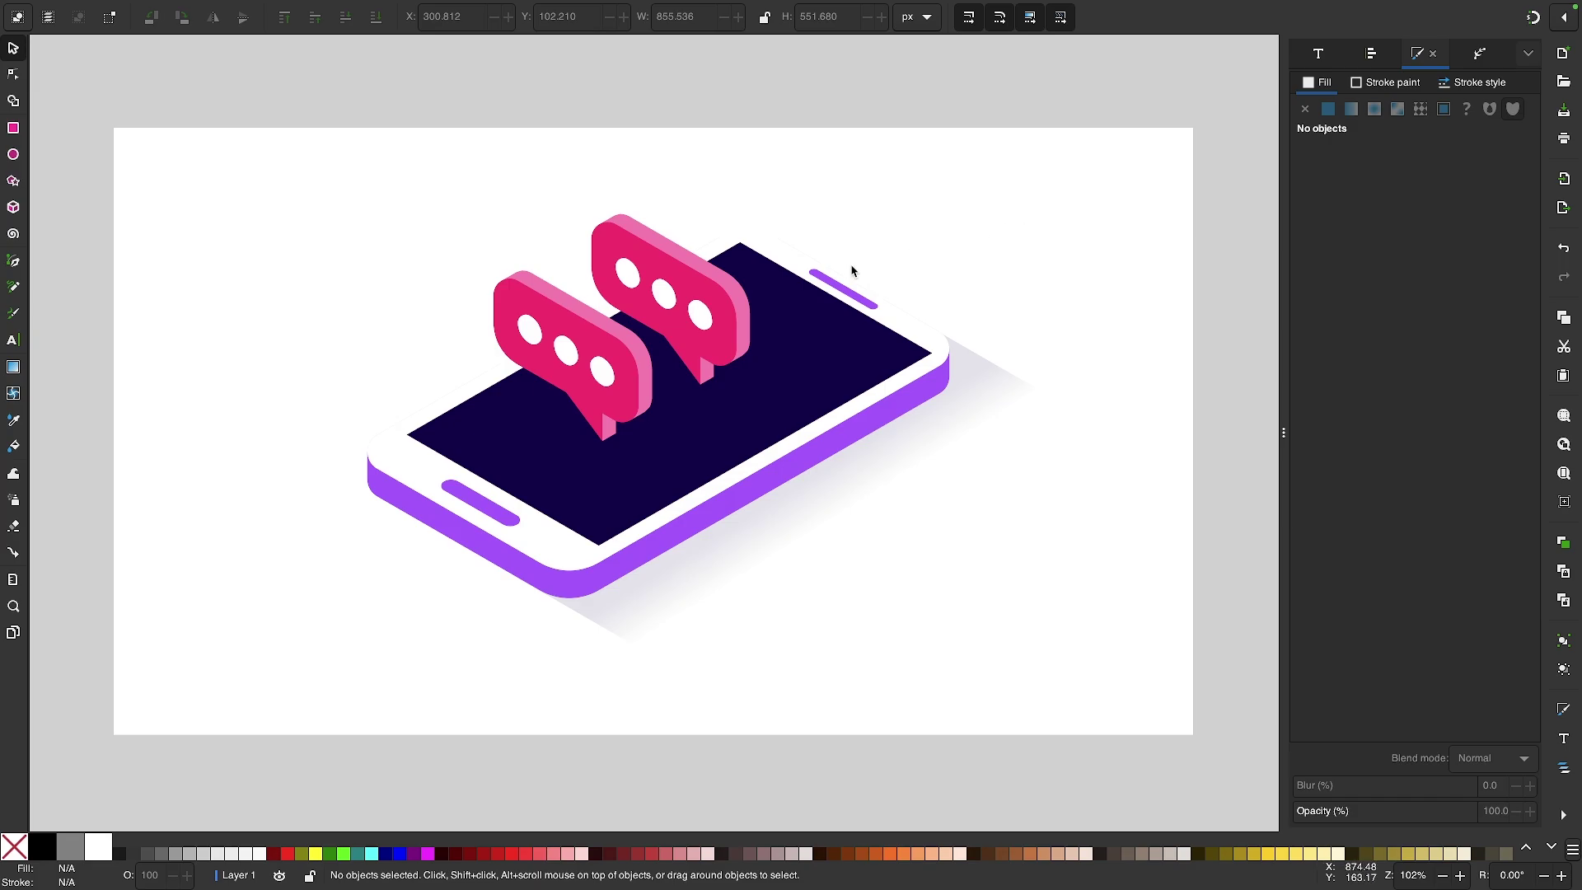
Switch to the next desktop space showing the blank Adobe Illustrator document.
key(ctrl+Left)
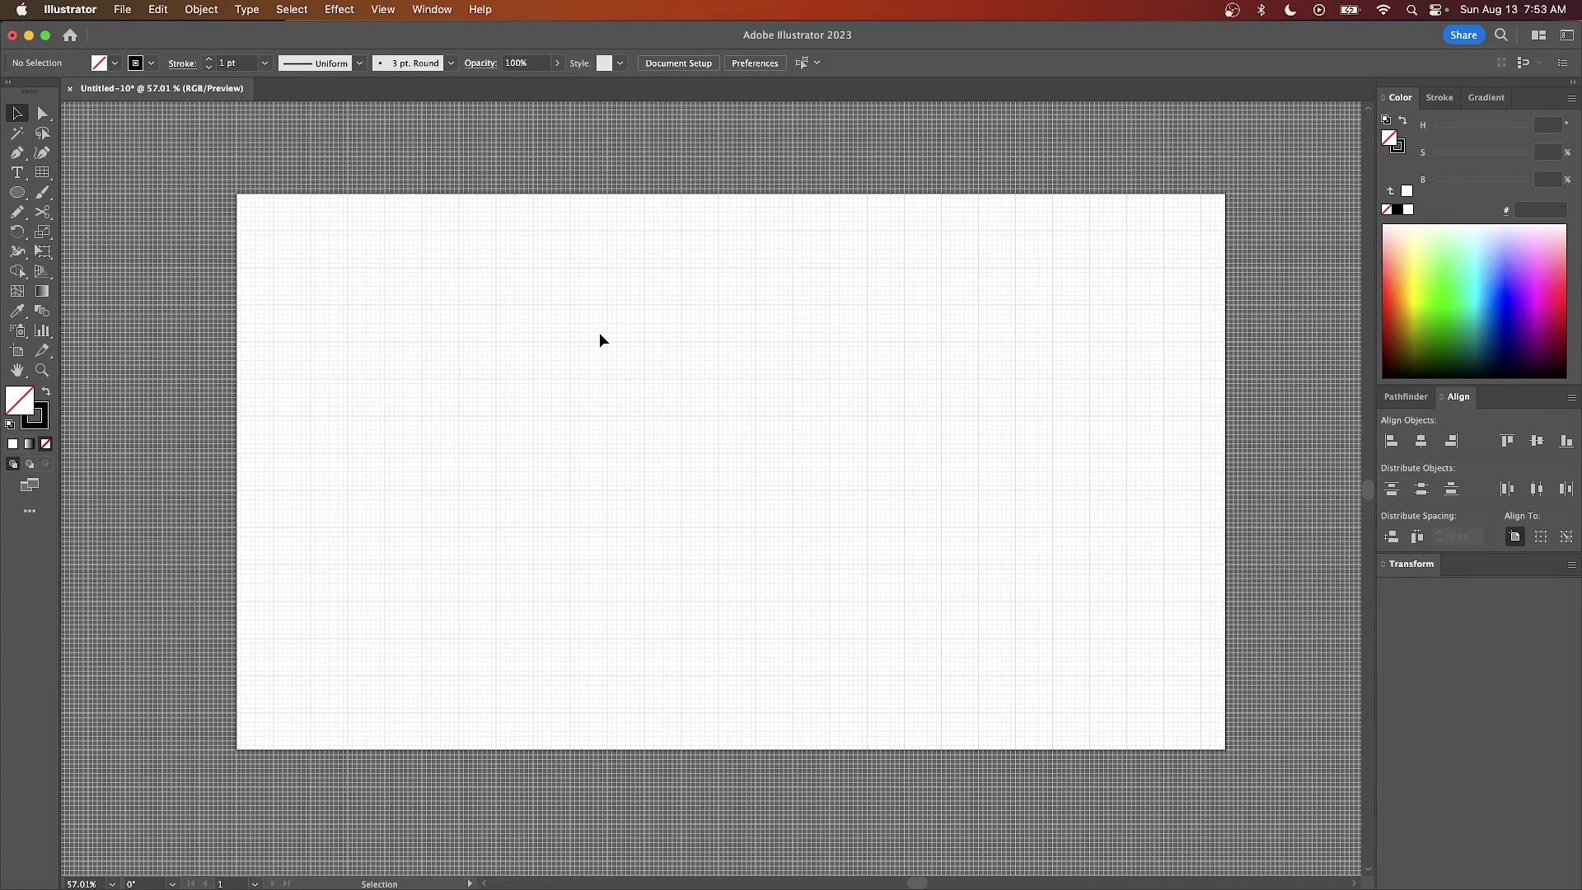
Zoom in and keep Illustrator's Guides & Grid style as Lines, every 72 px.
scroll(600, 338, up, 5)
scroll(774, 239, up, 1)
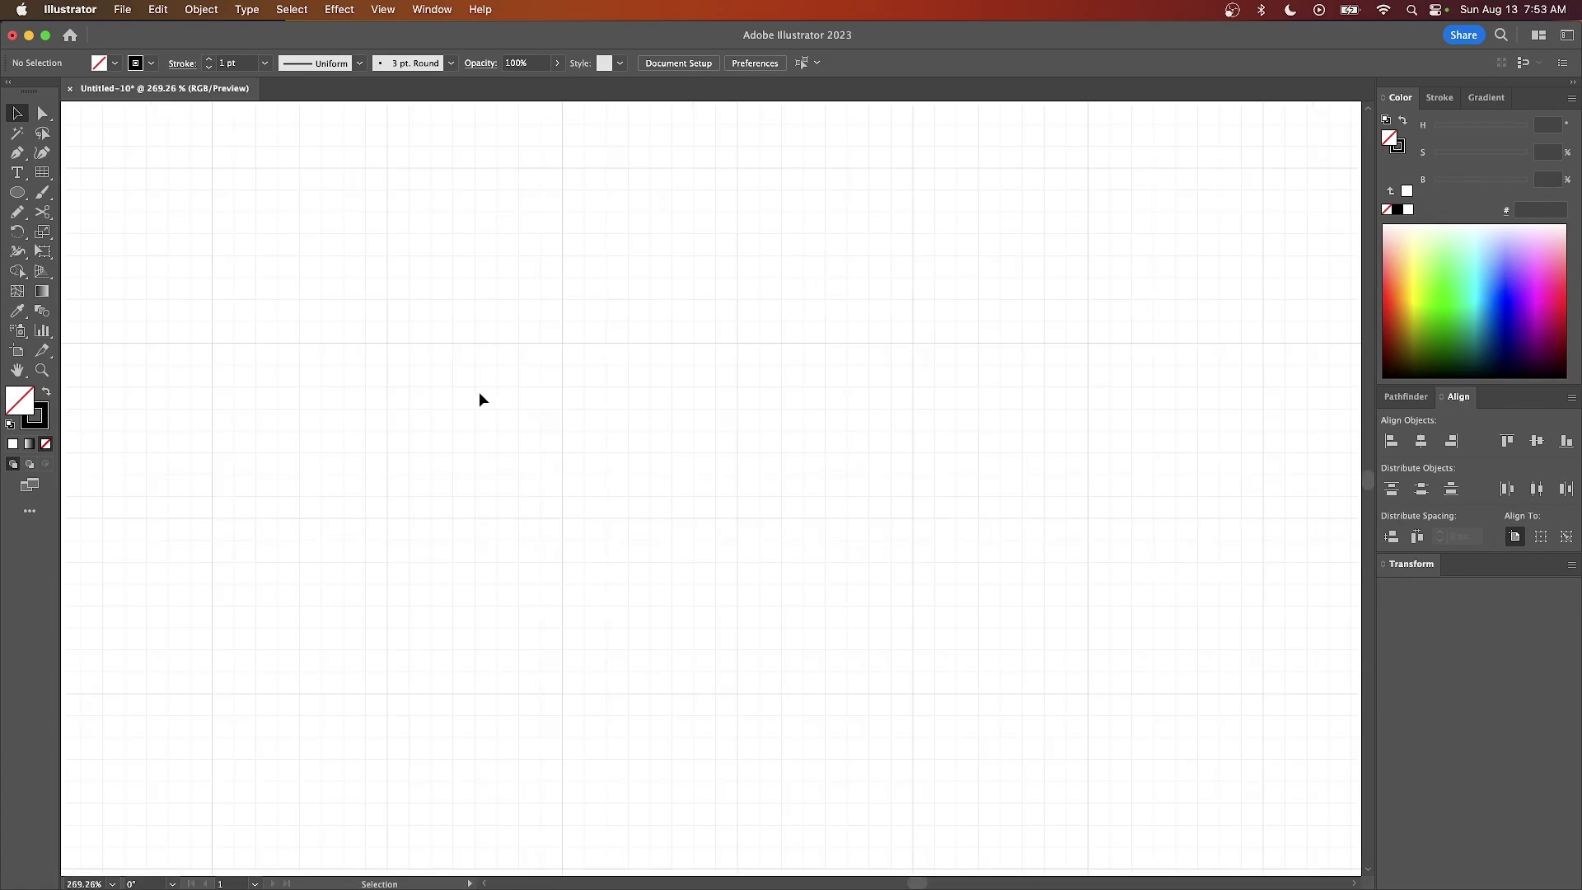
click(43, 8)
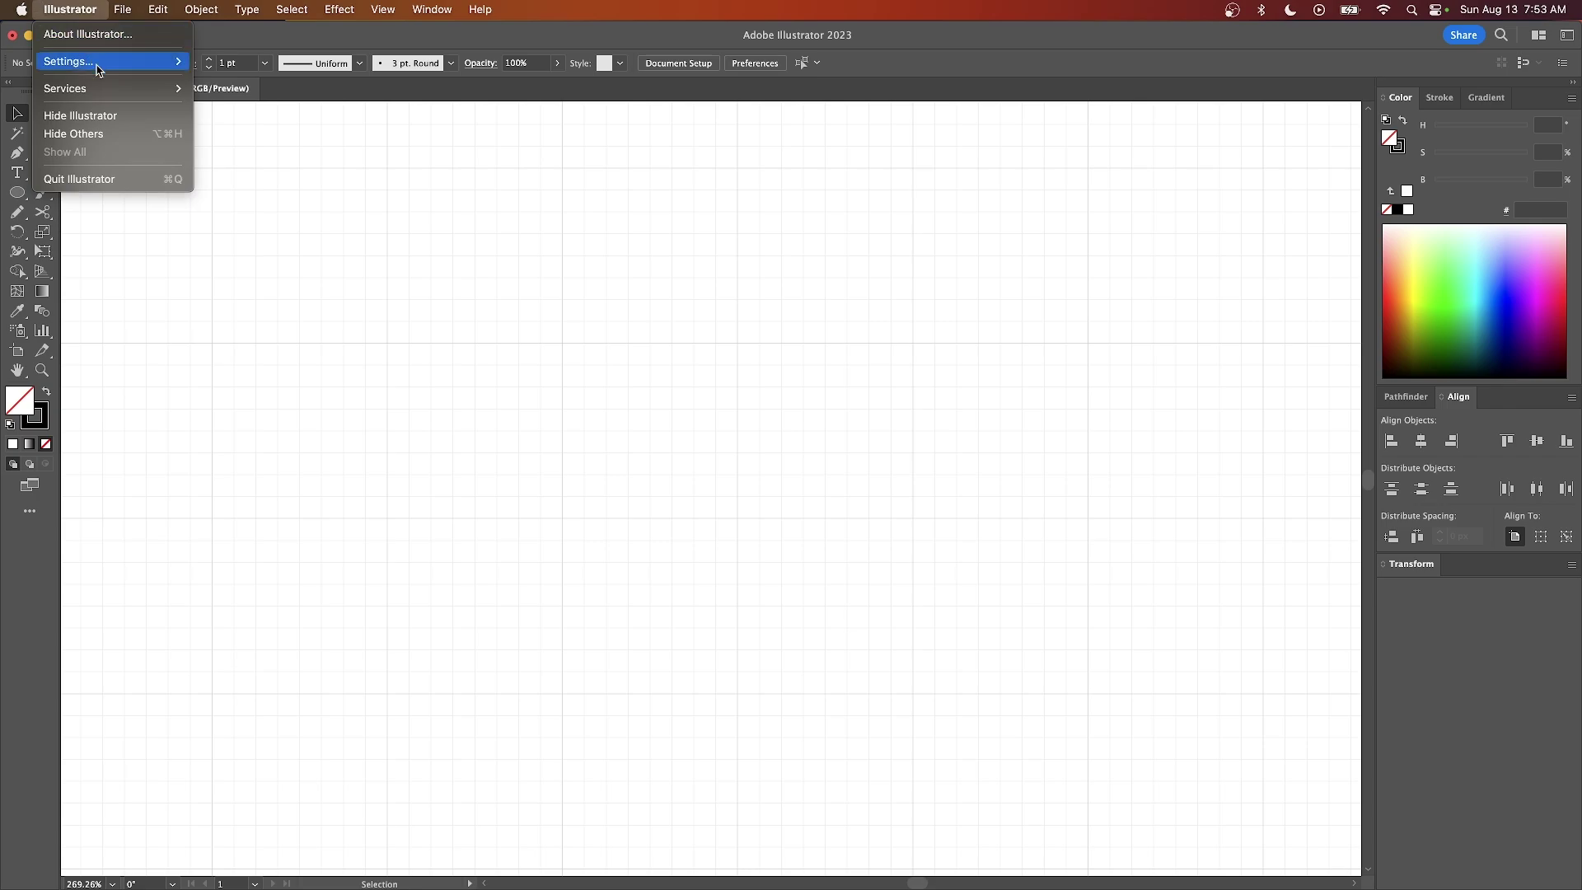
mouse_move(107, 62)
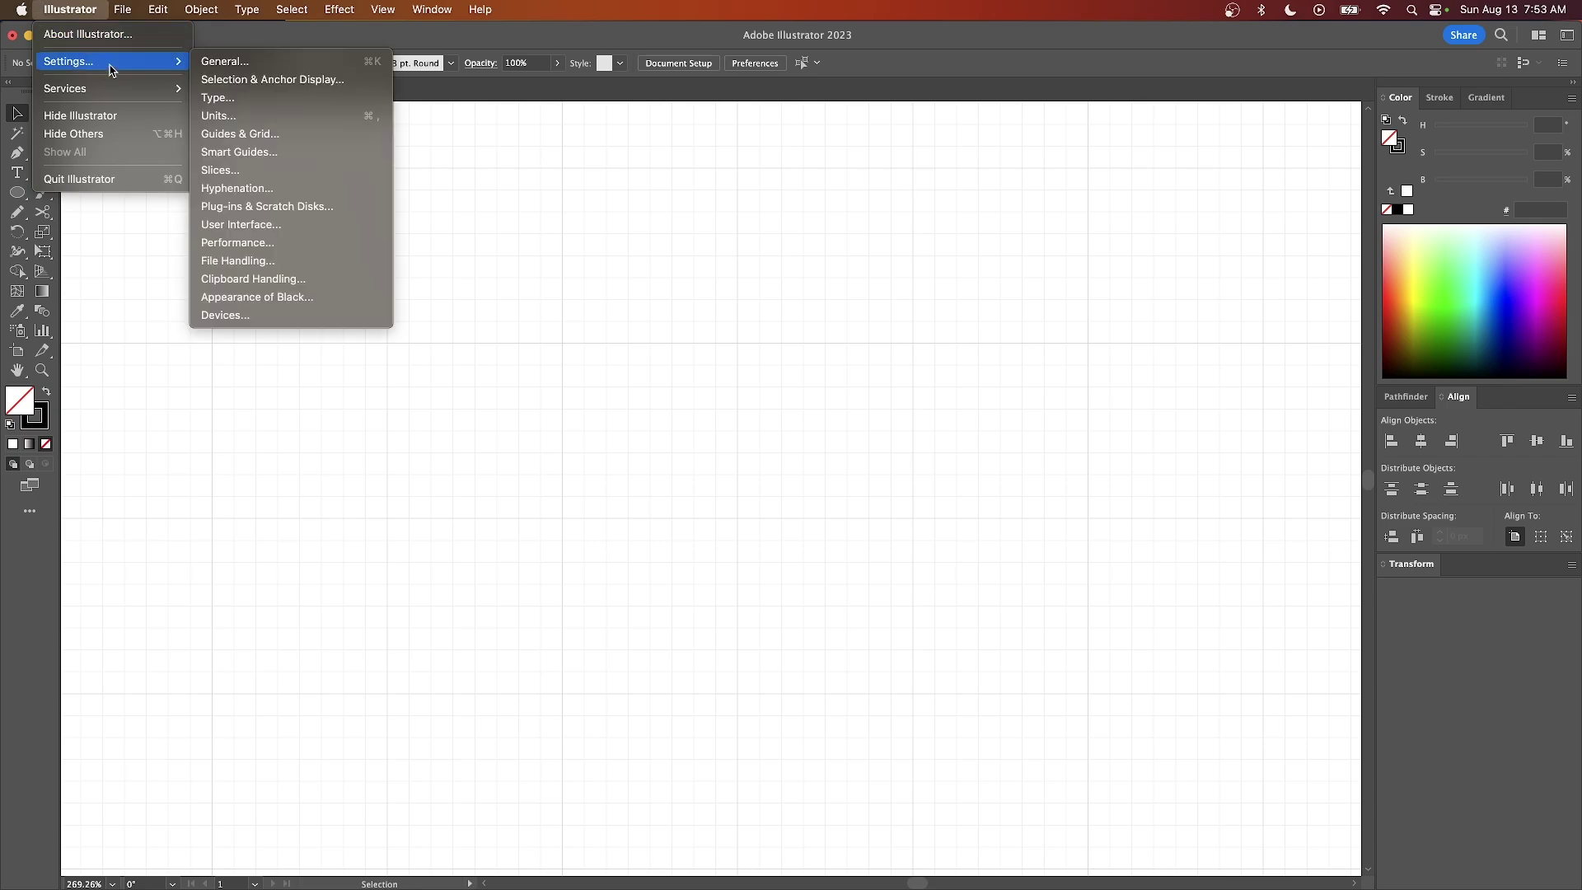
click(300, 134)
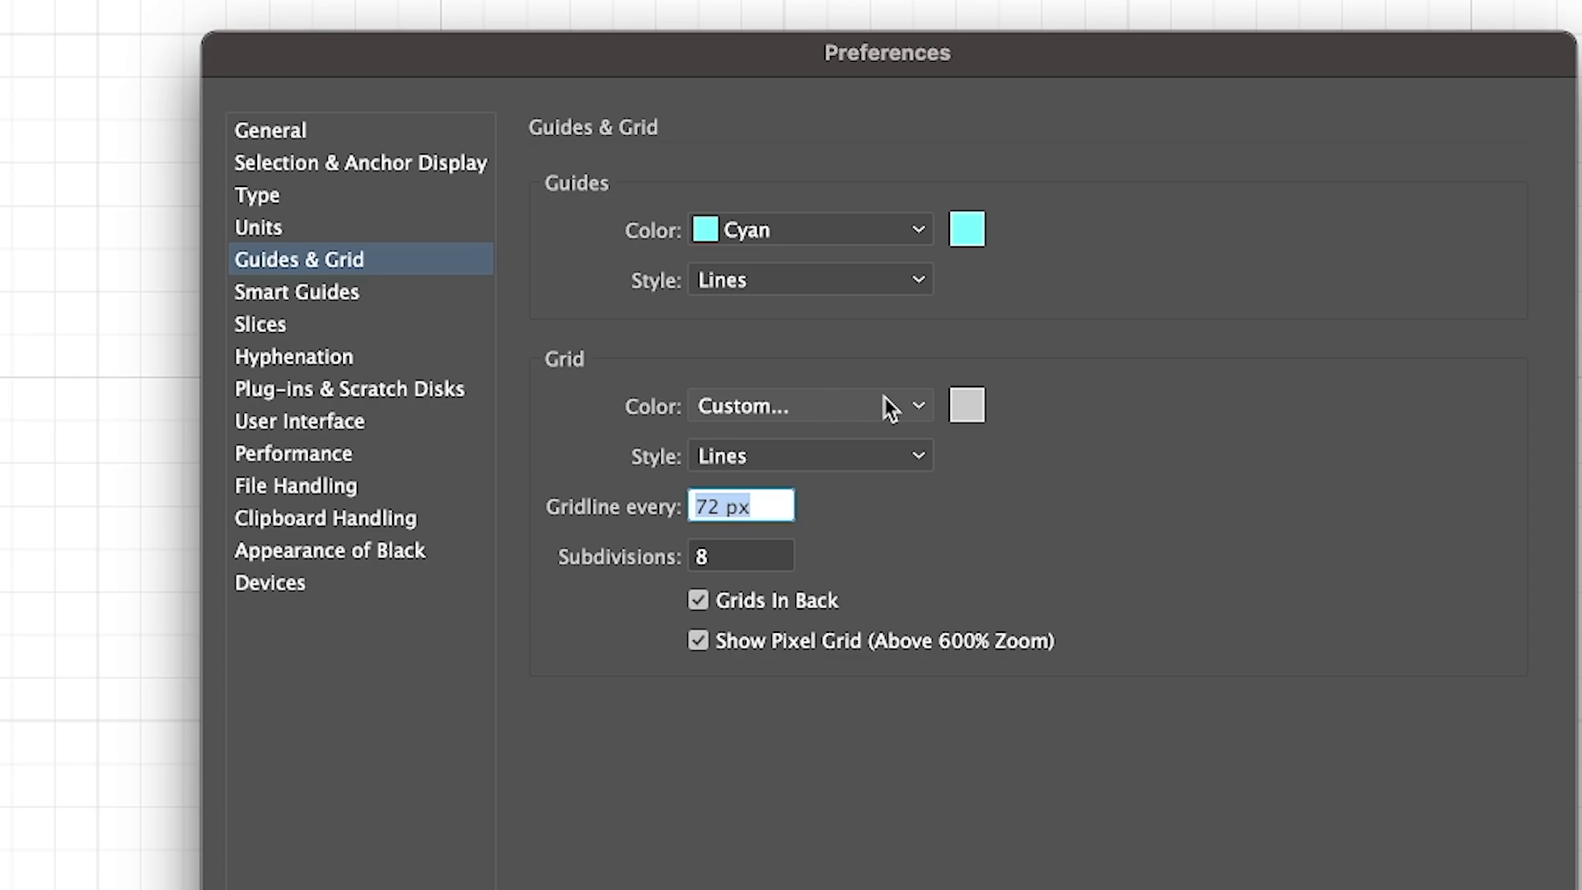
click(883, 456)
click(1094, 458)
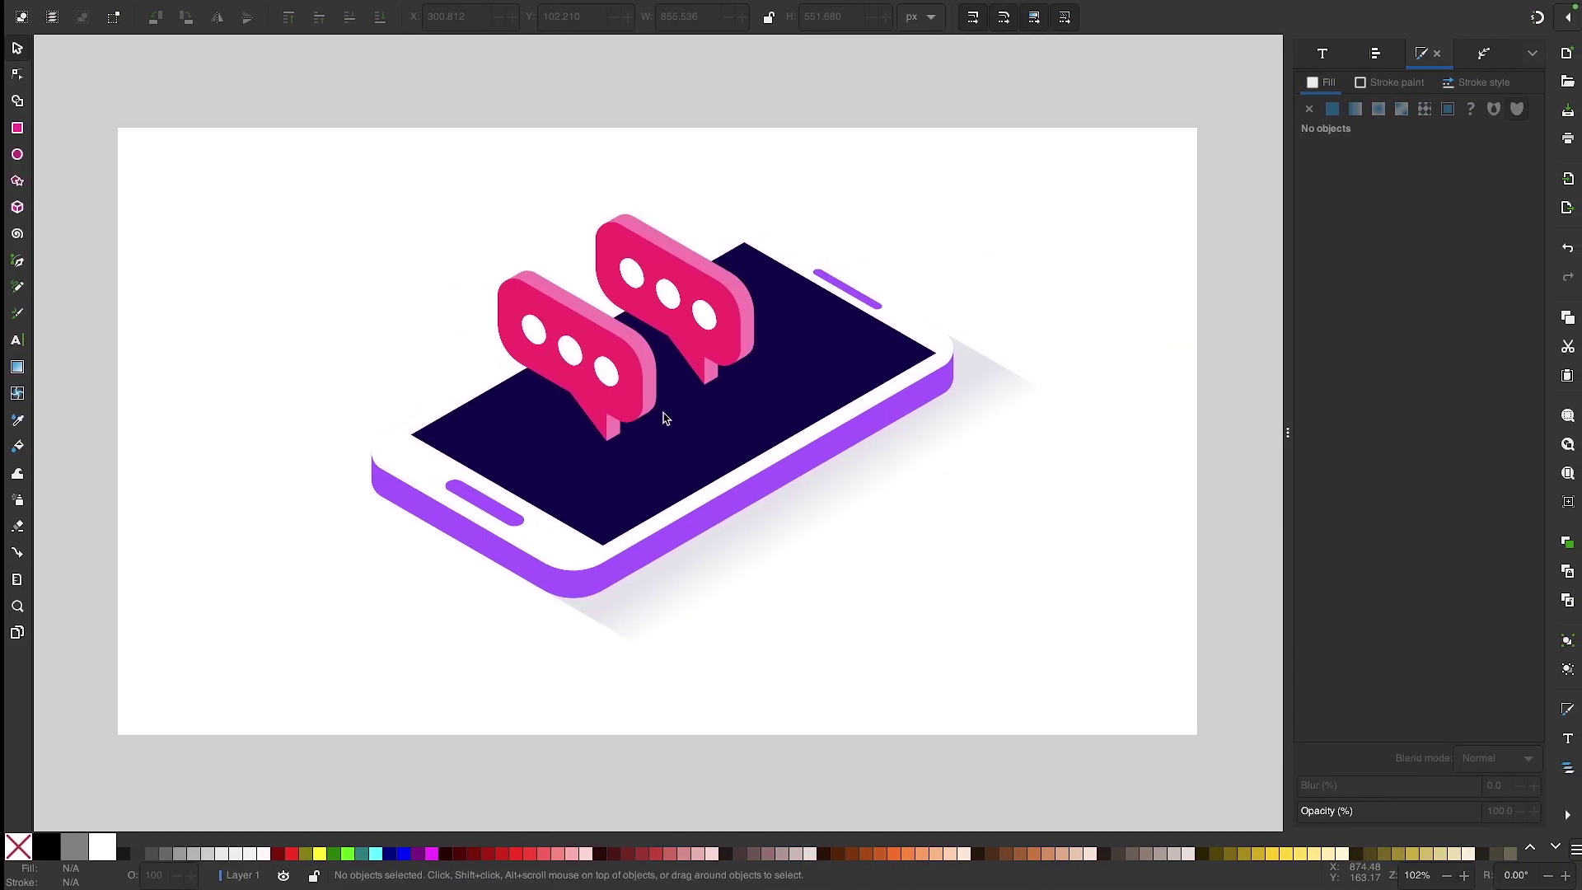
Add a new Axonometric Grid in Document Properties' Grids settings.
click(117, 9)
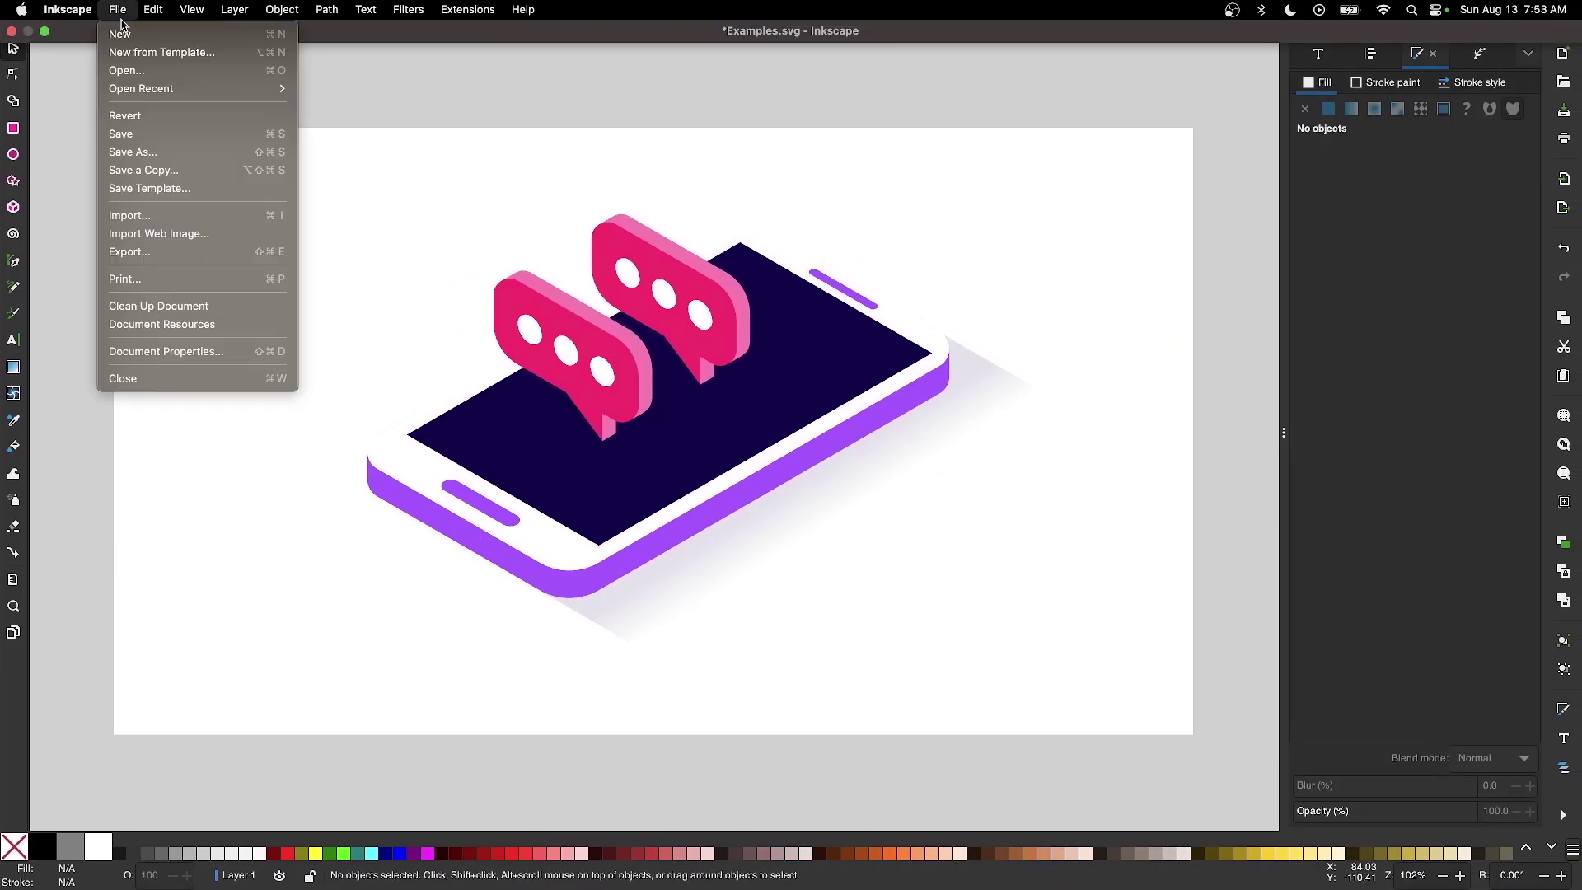
click(204, 352)
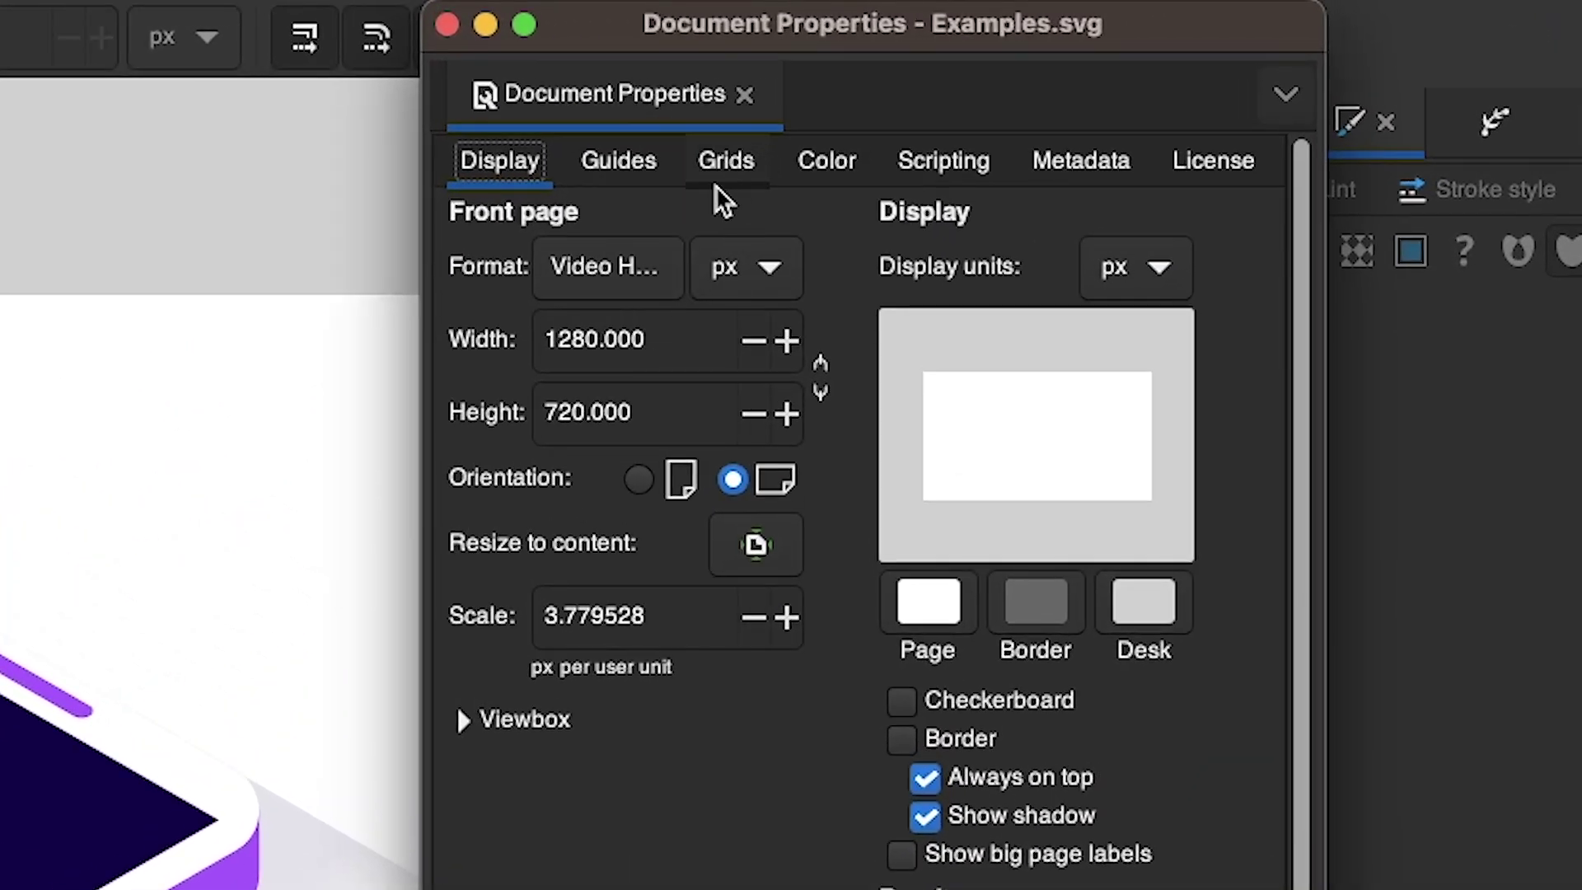
click(726, 170)
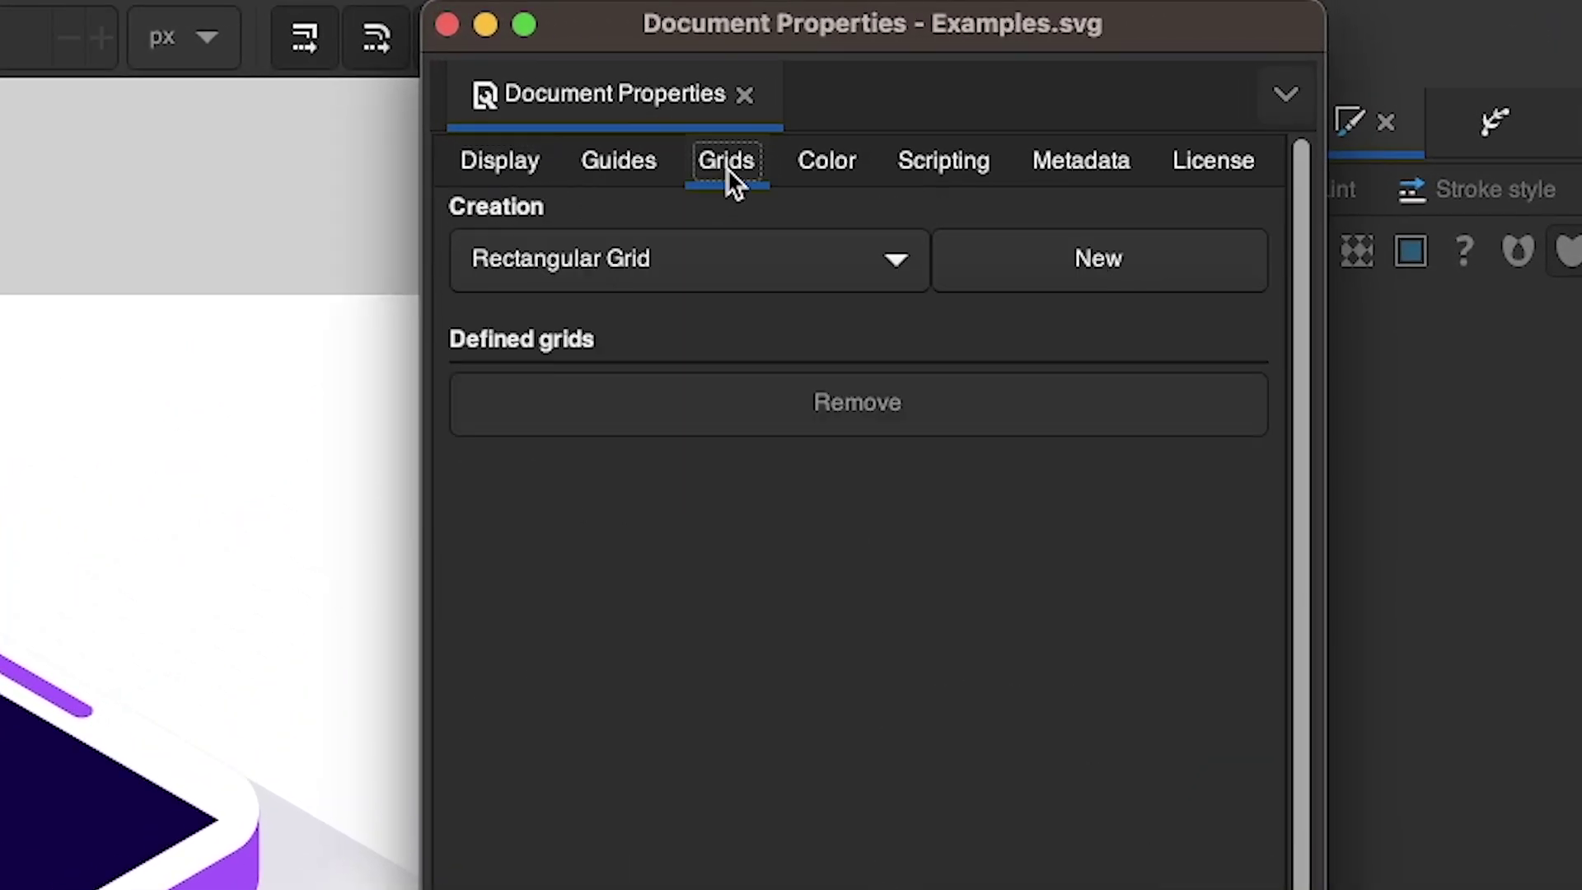
click(852, 277)
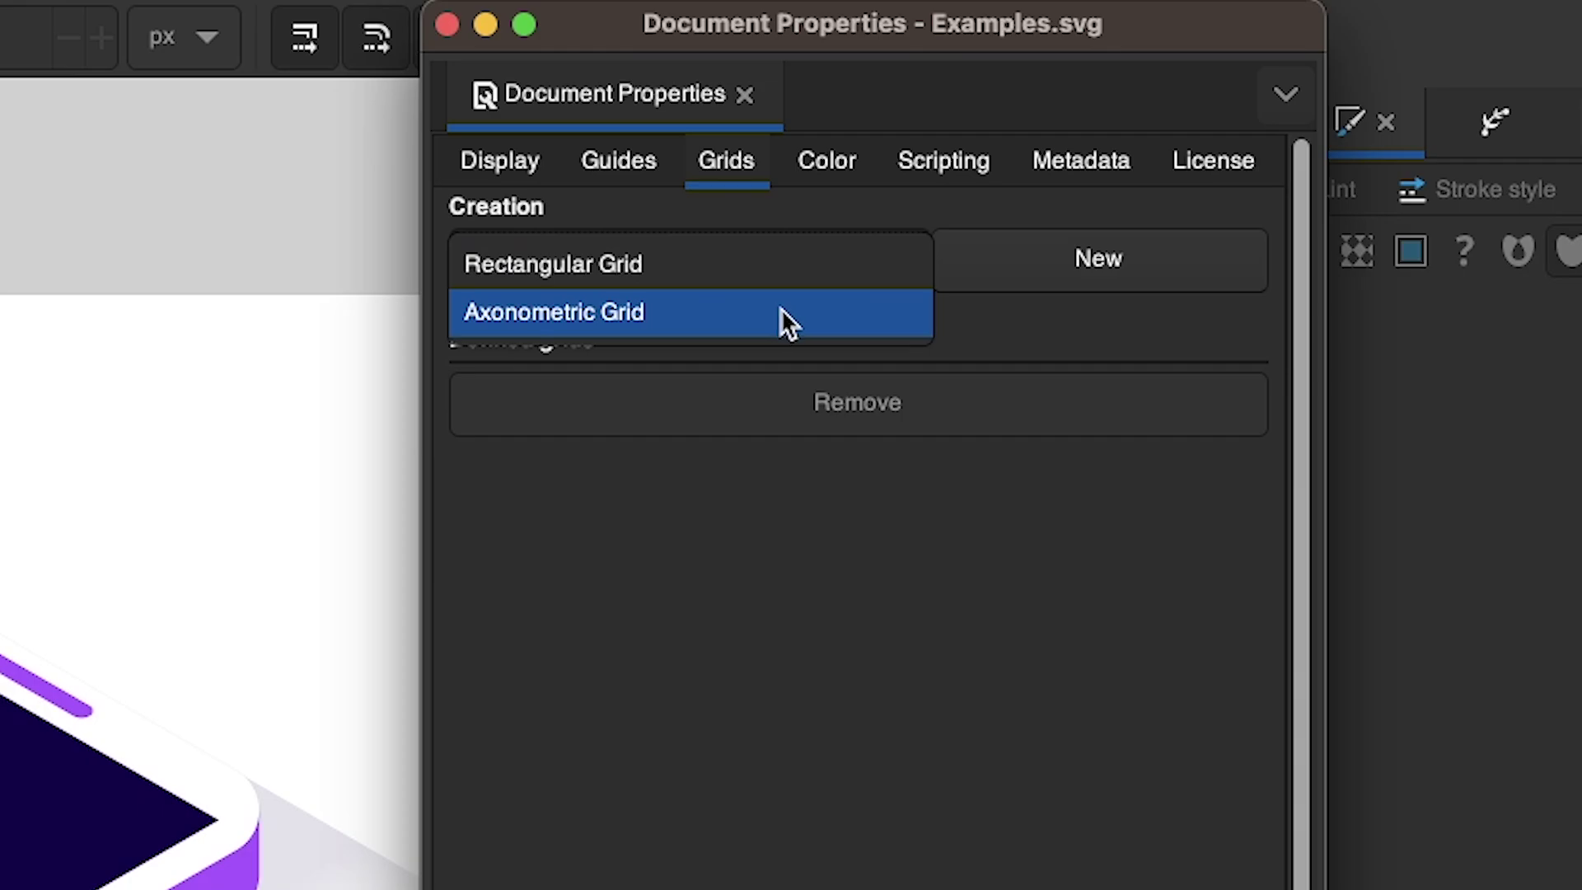
click(780, 313)
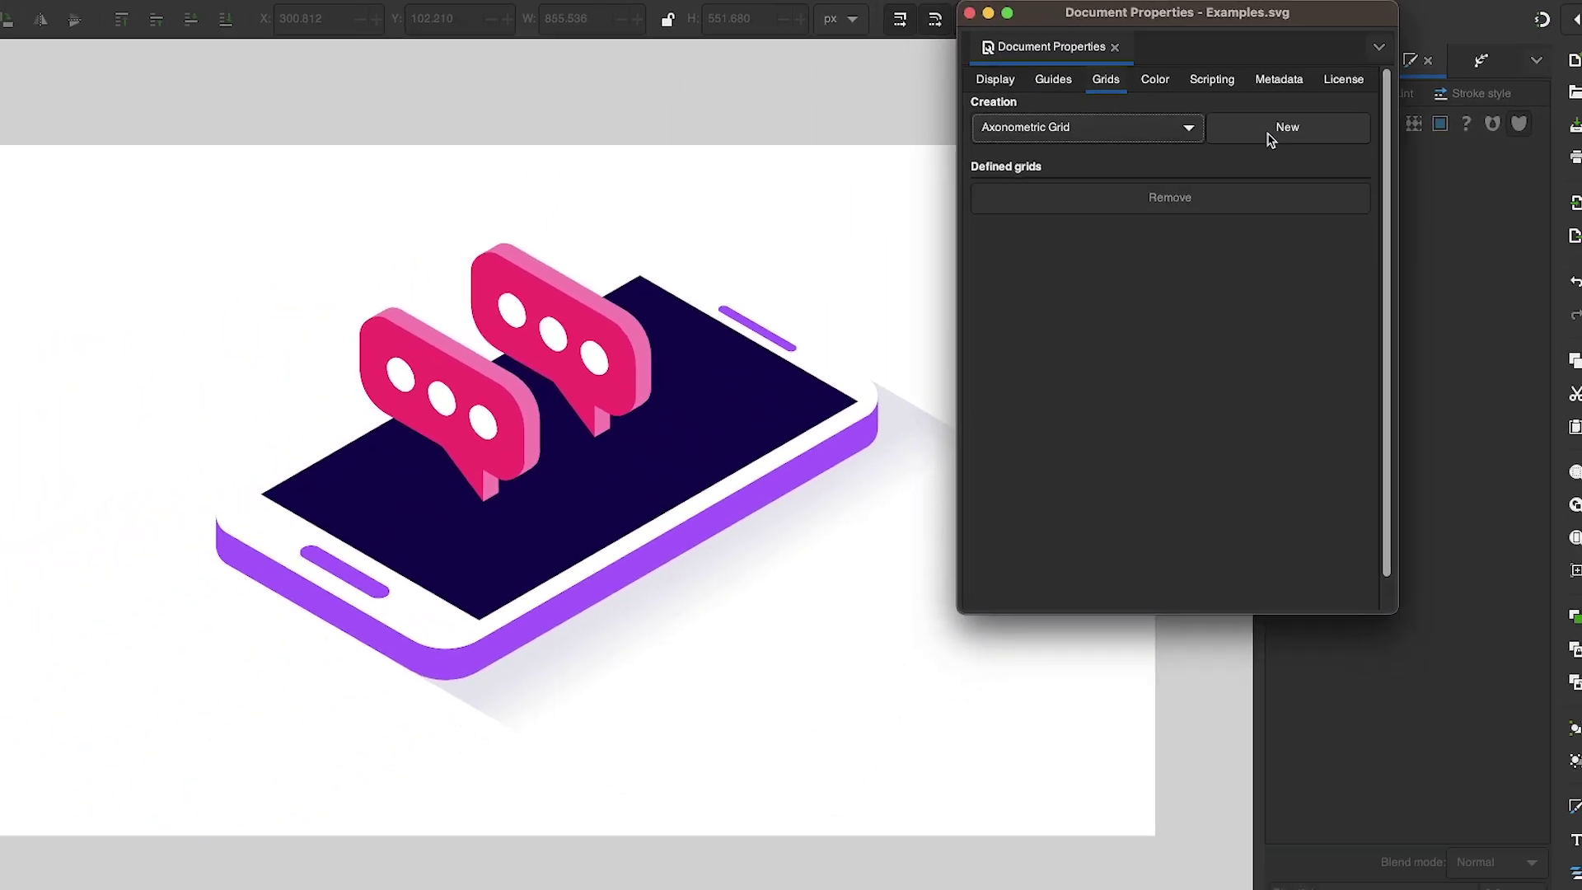
click(1063, 281)
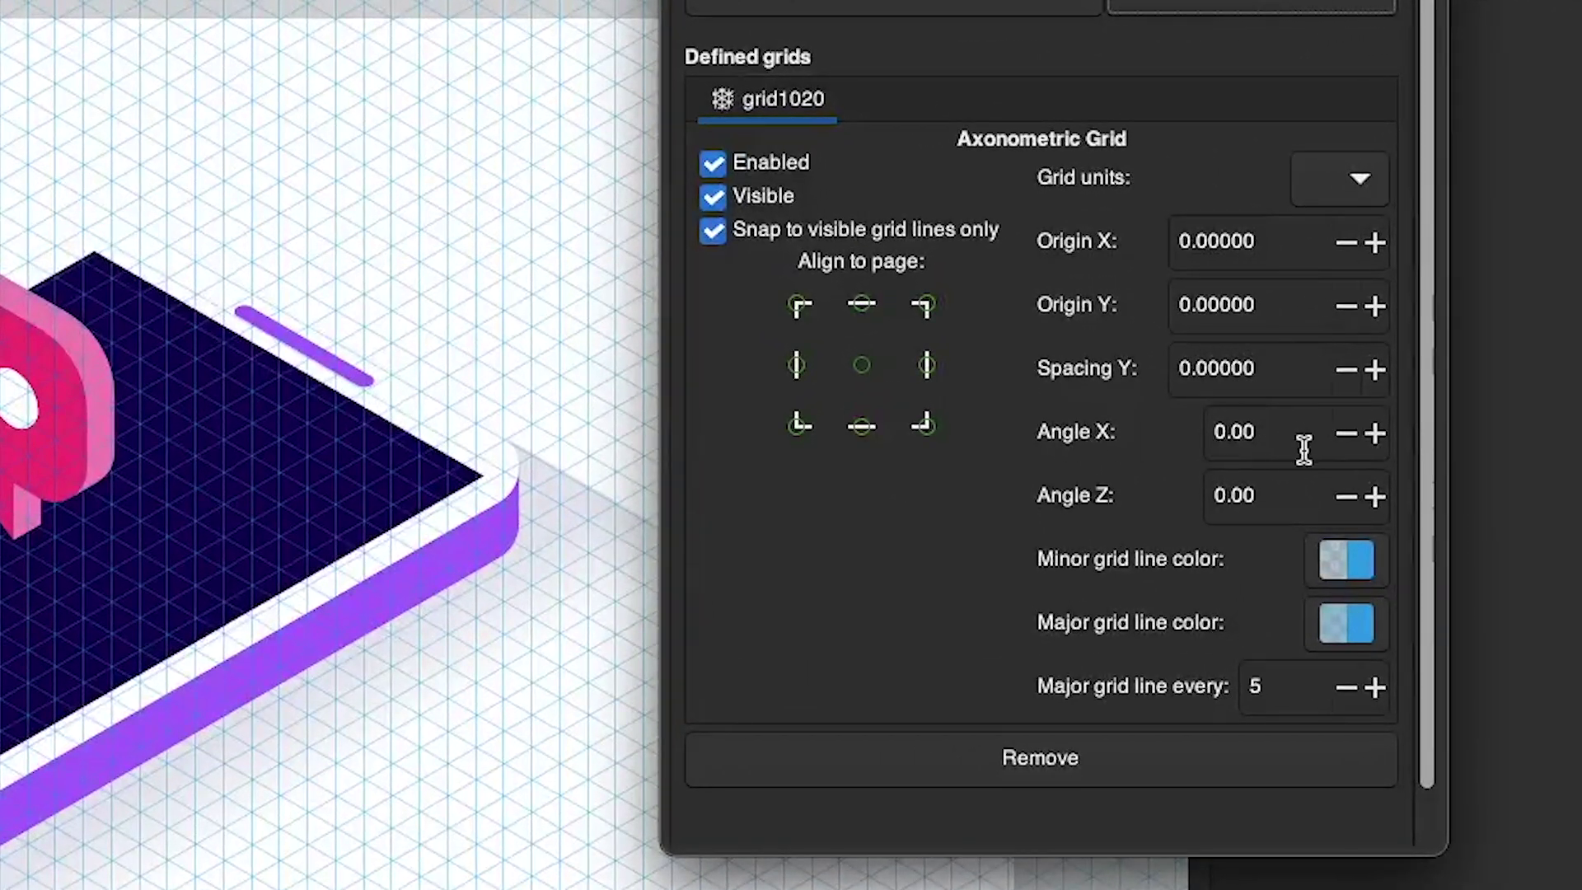
Set the axonometric grid's Angle X and Angle Z to 45.
click(1373, 350)
click(1375, 432)
click(1374, 432)
click(1374, 434)
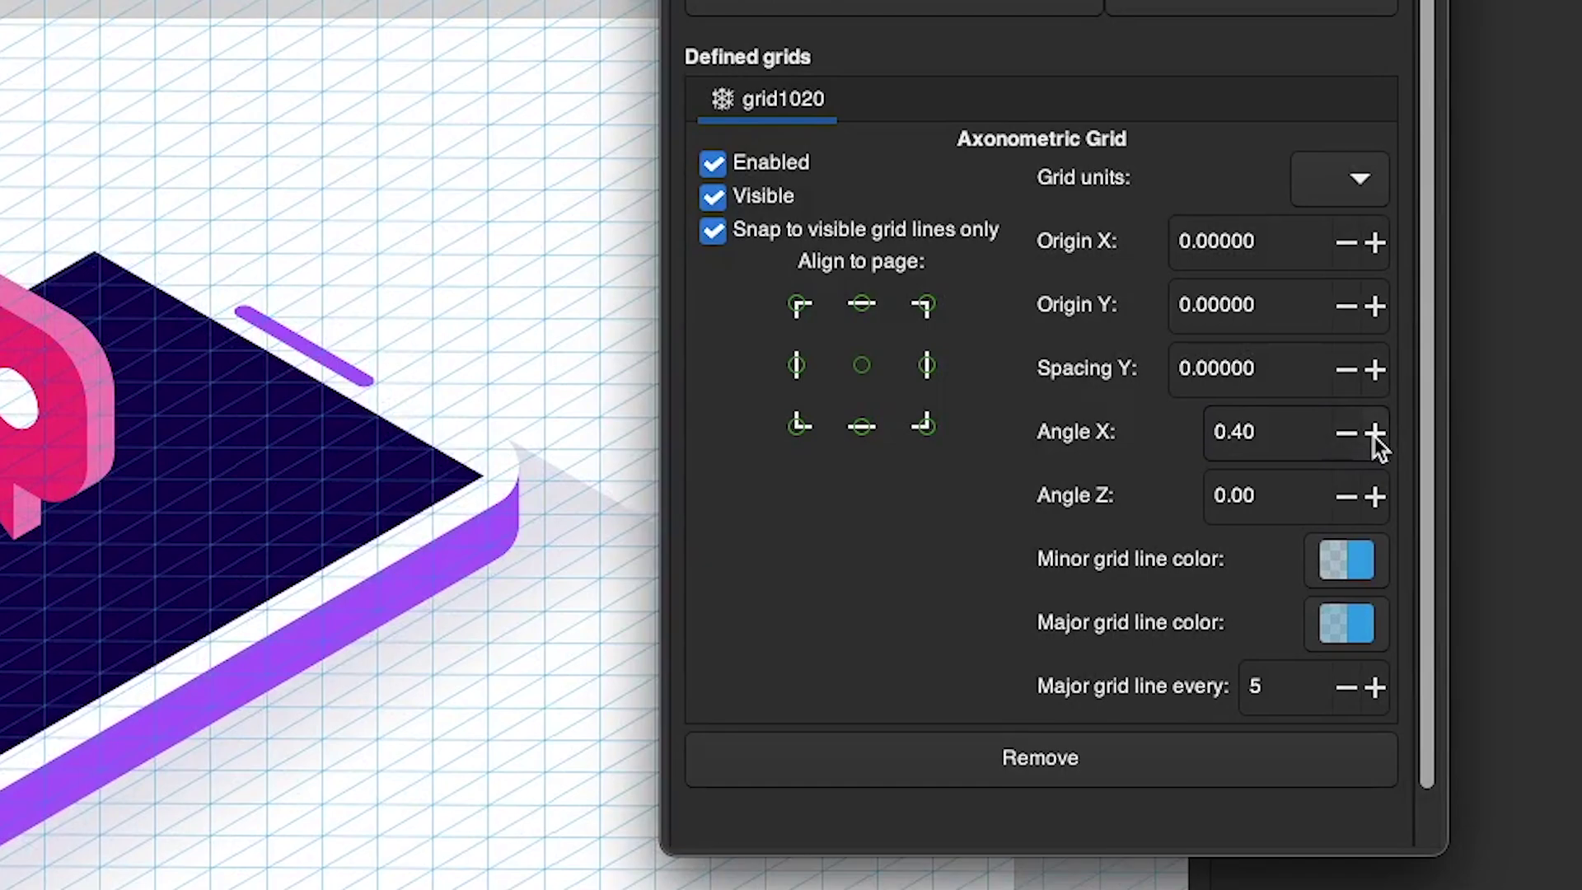
click(1372, 435)
click(1249, 432)
key(BackSpace)
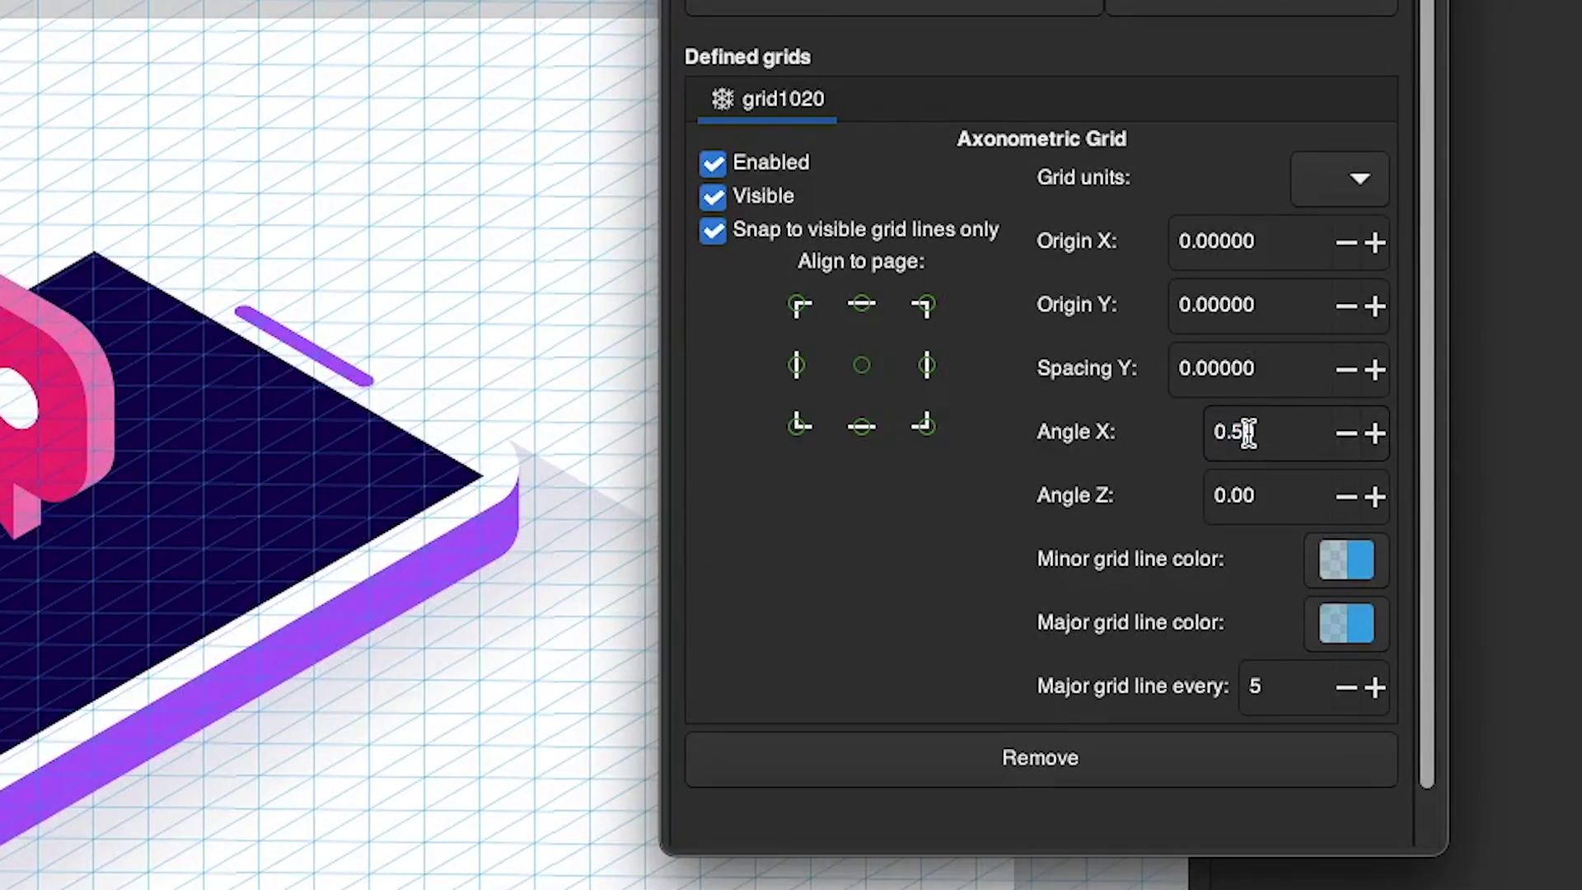
text(450)
click(1276, 494)
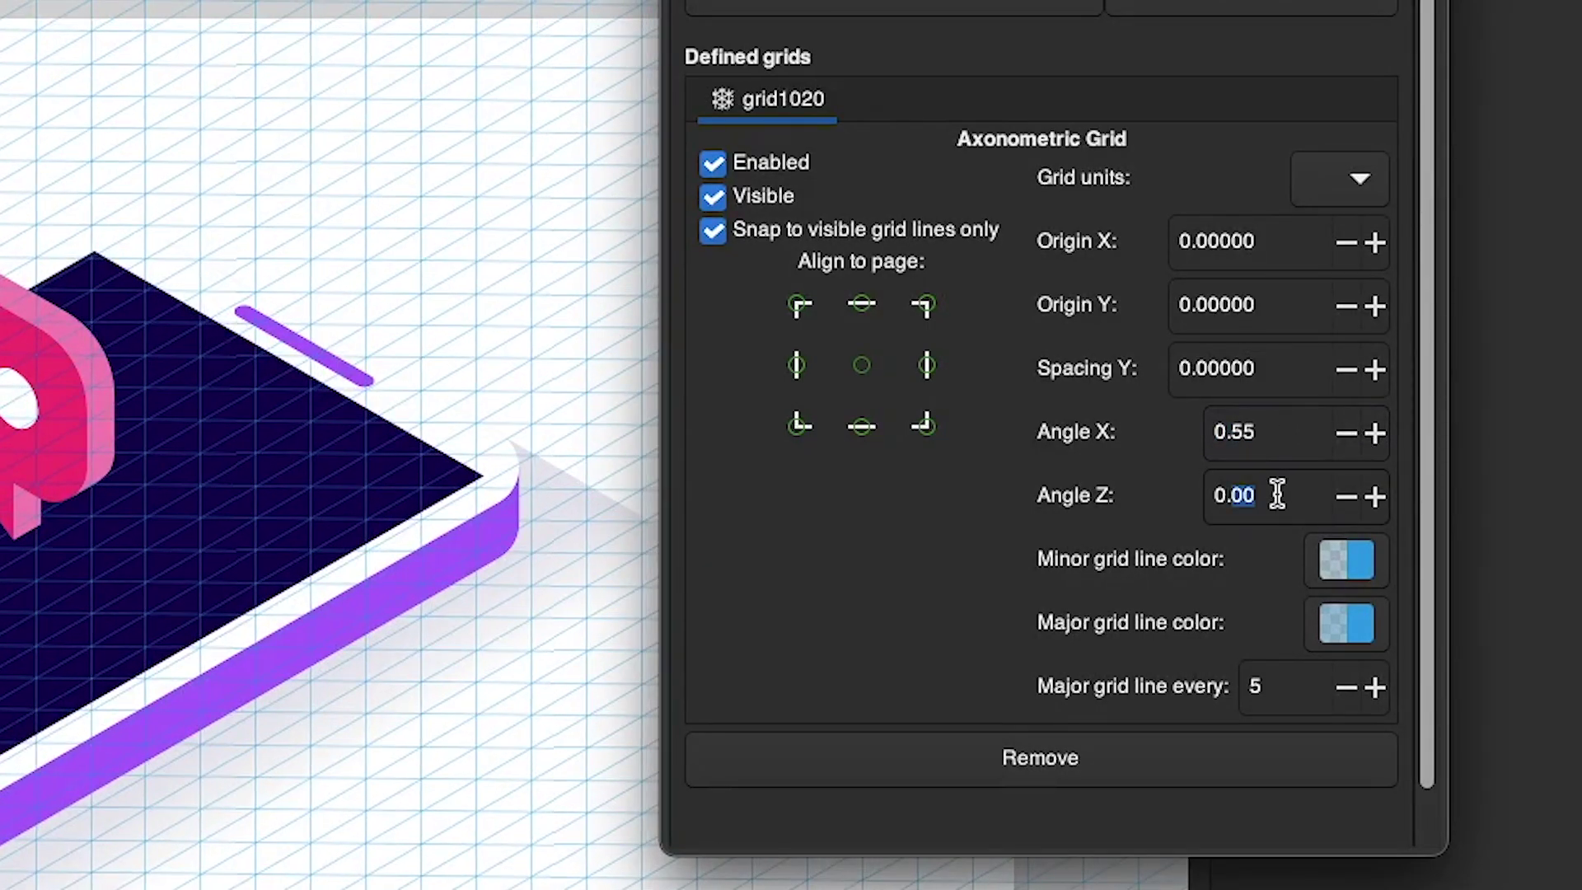
double_click(1268, 421)
text(45)
double_click(1258, 496)
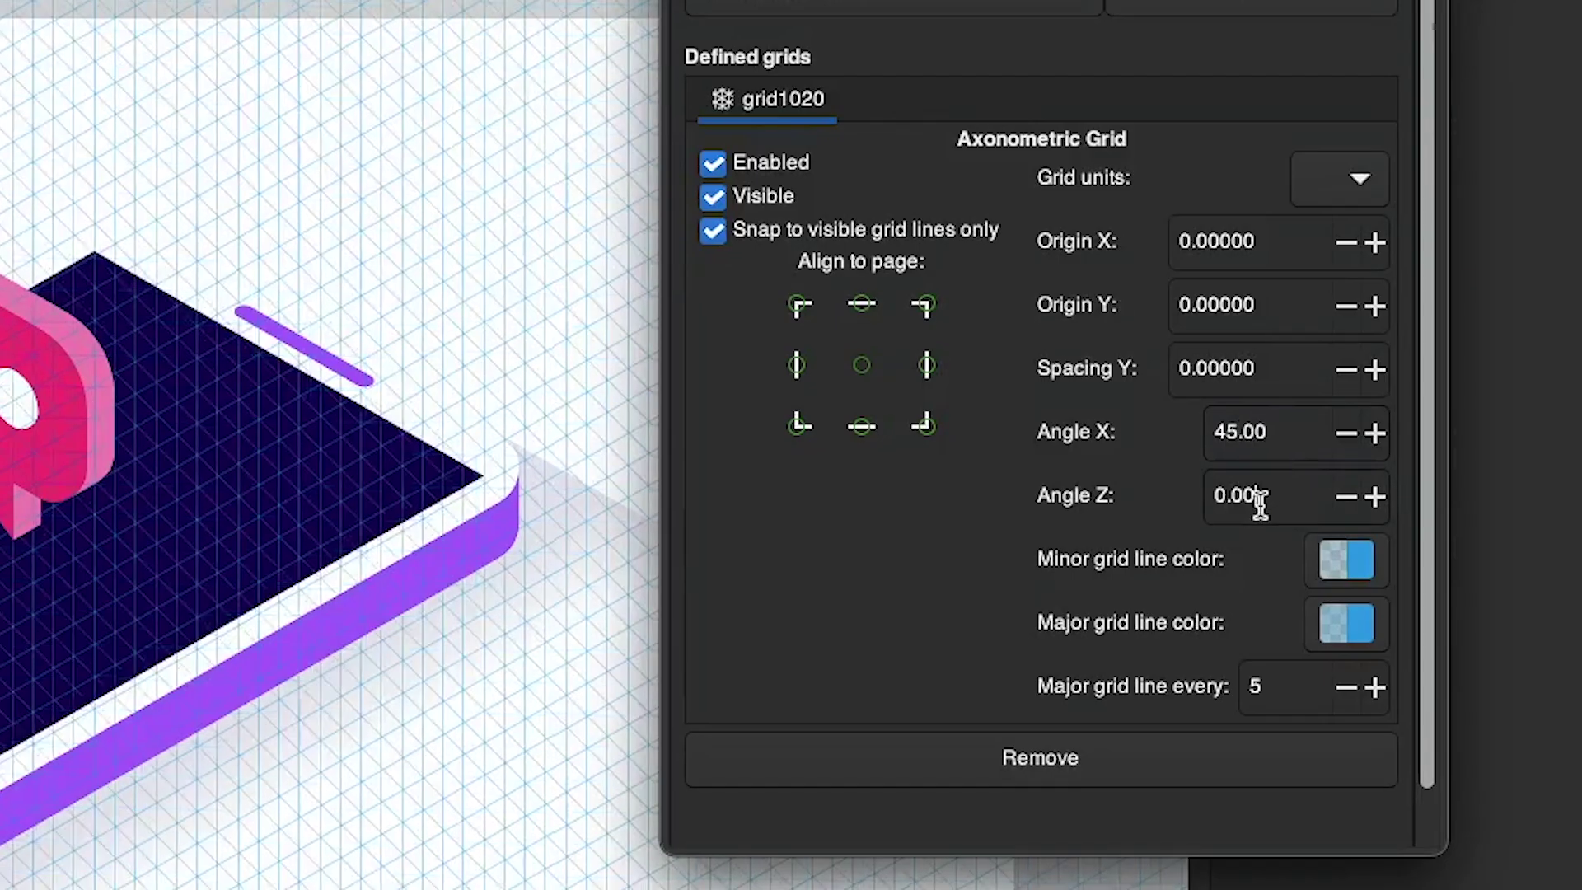
text(45)
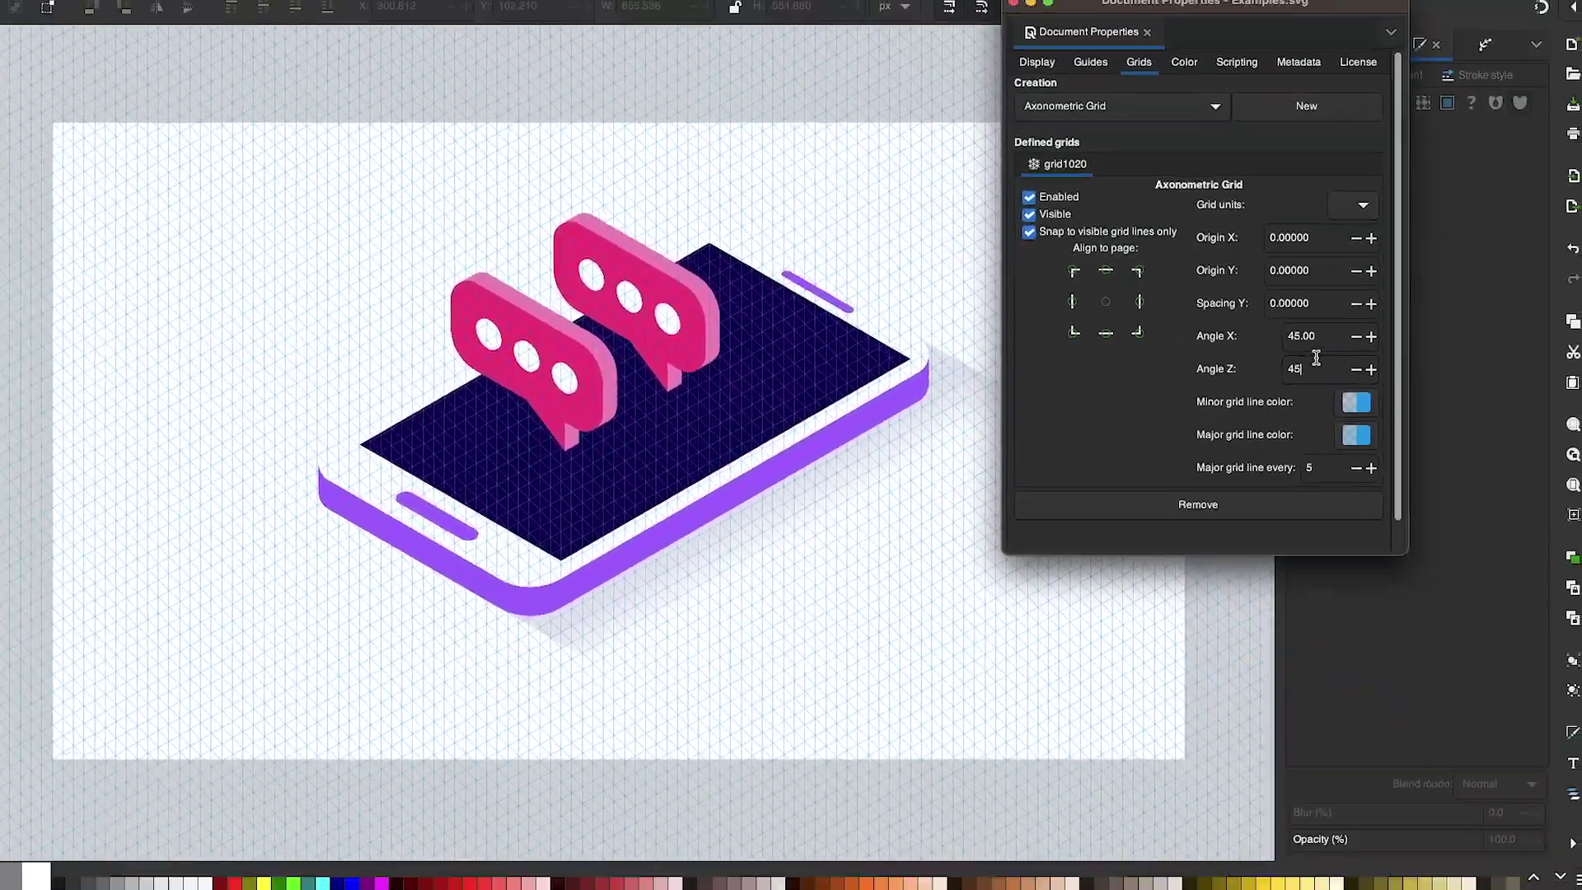
click(1319, 337)
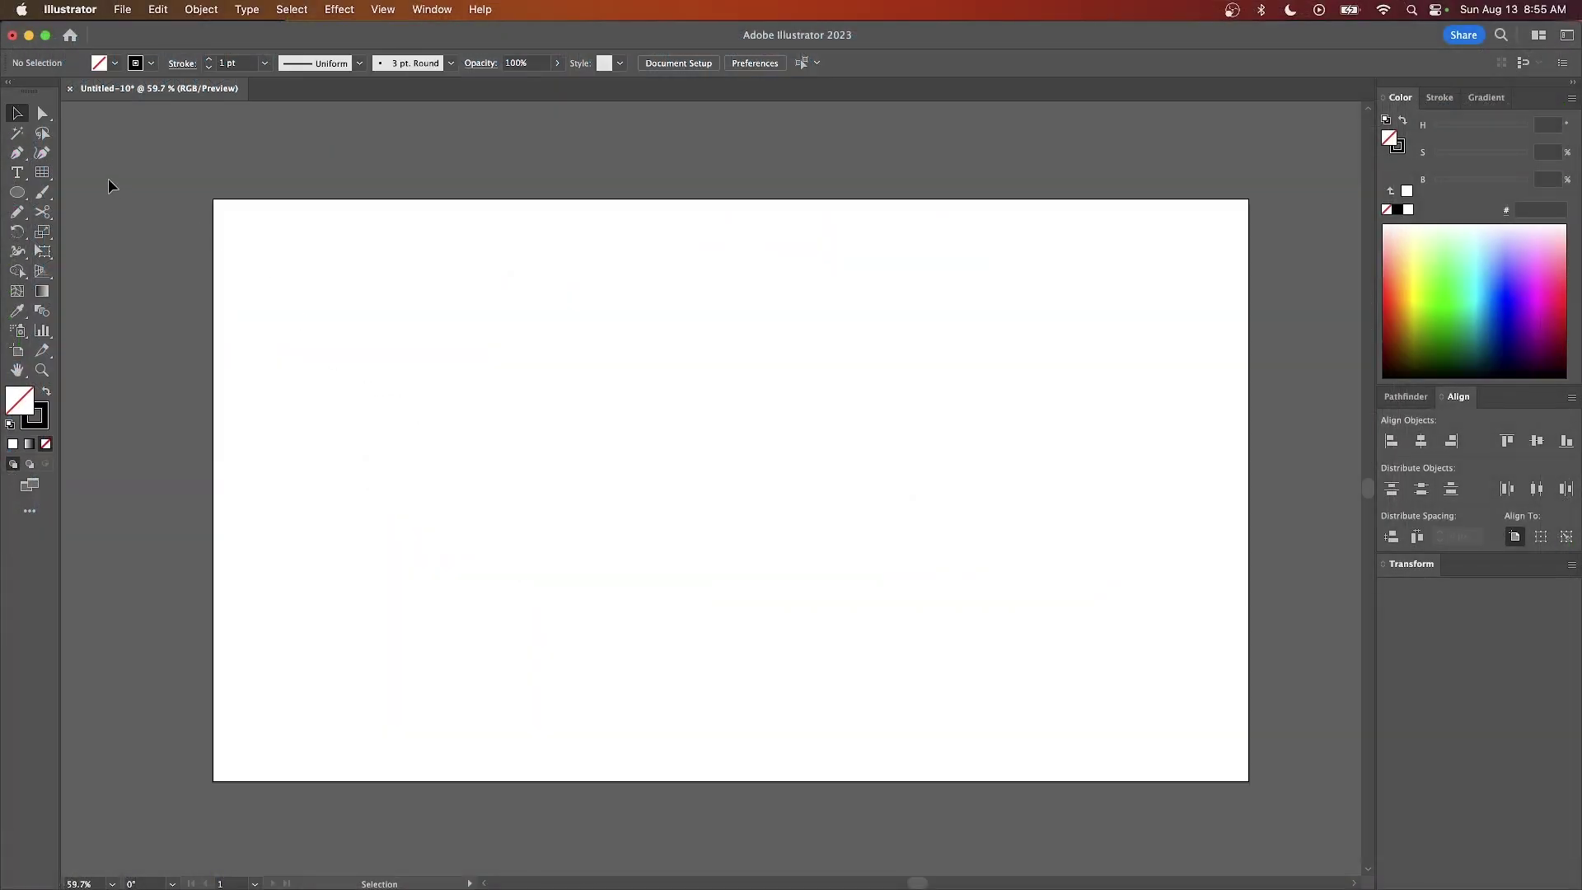
Draw a square rectangular grid in the artboard's middle and rotate it 45°.
click(42, 172)
drag(520, 297, 865, 611)
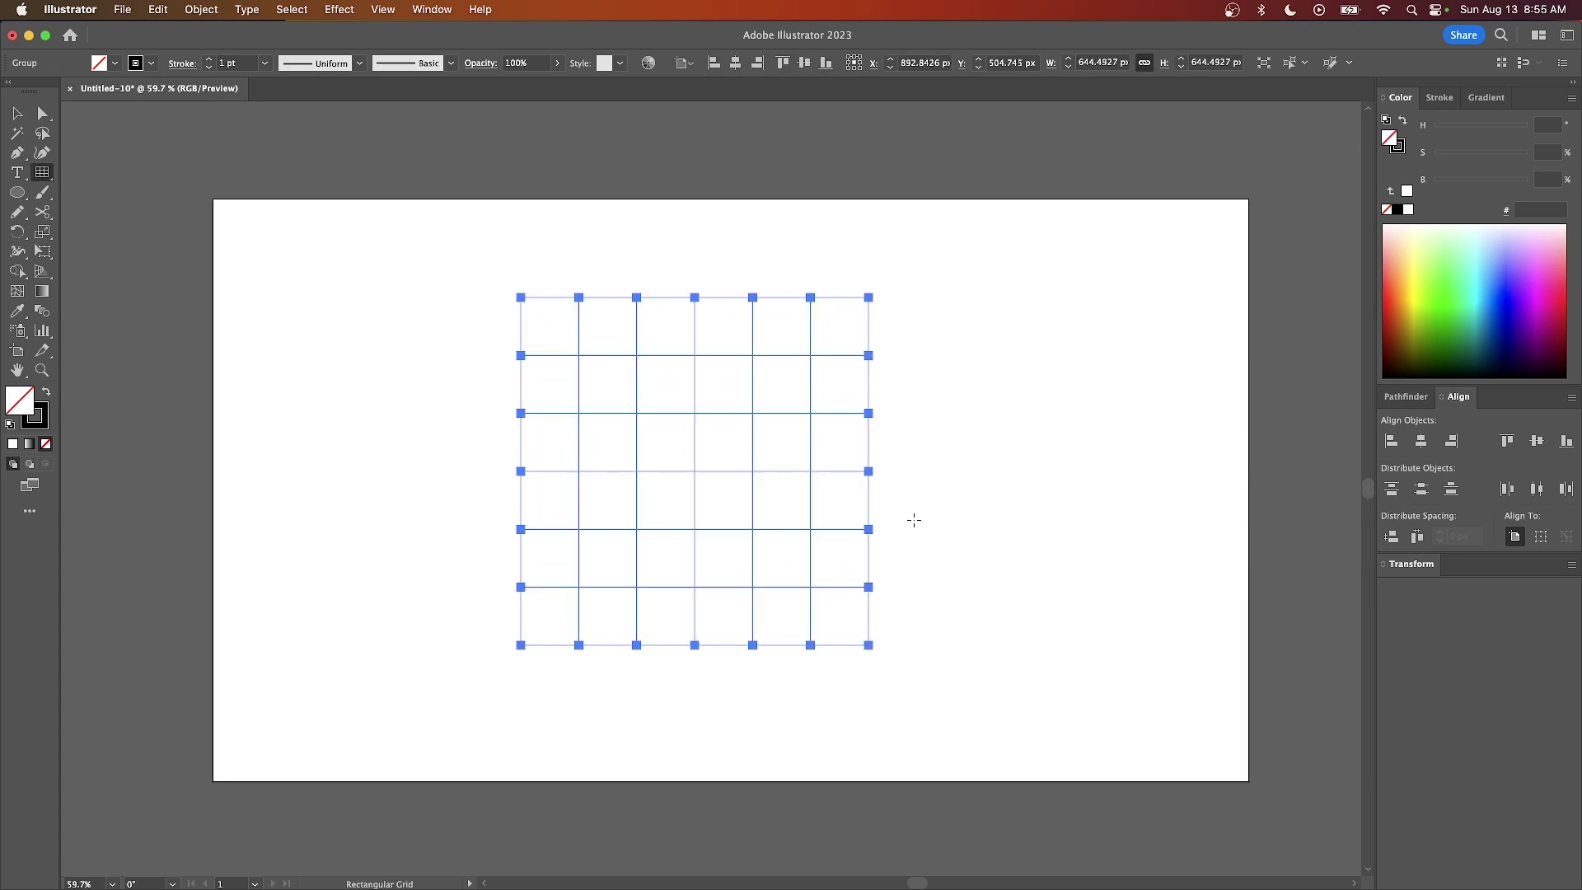
key(v)
drag(876, 293, 694, 221)
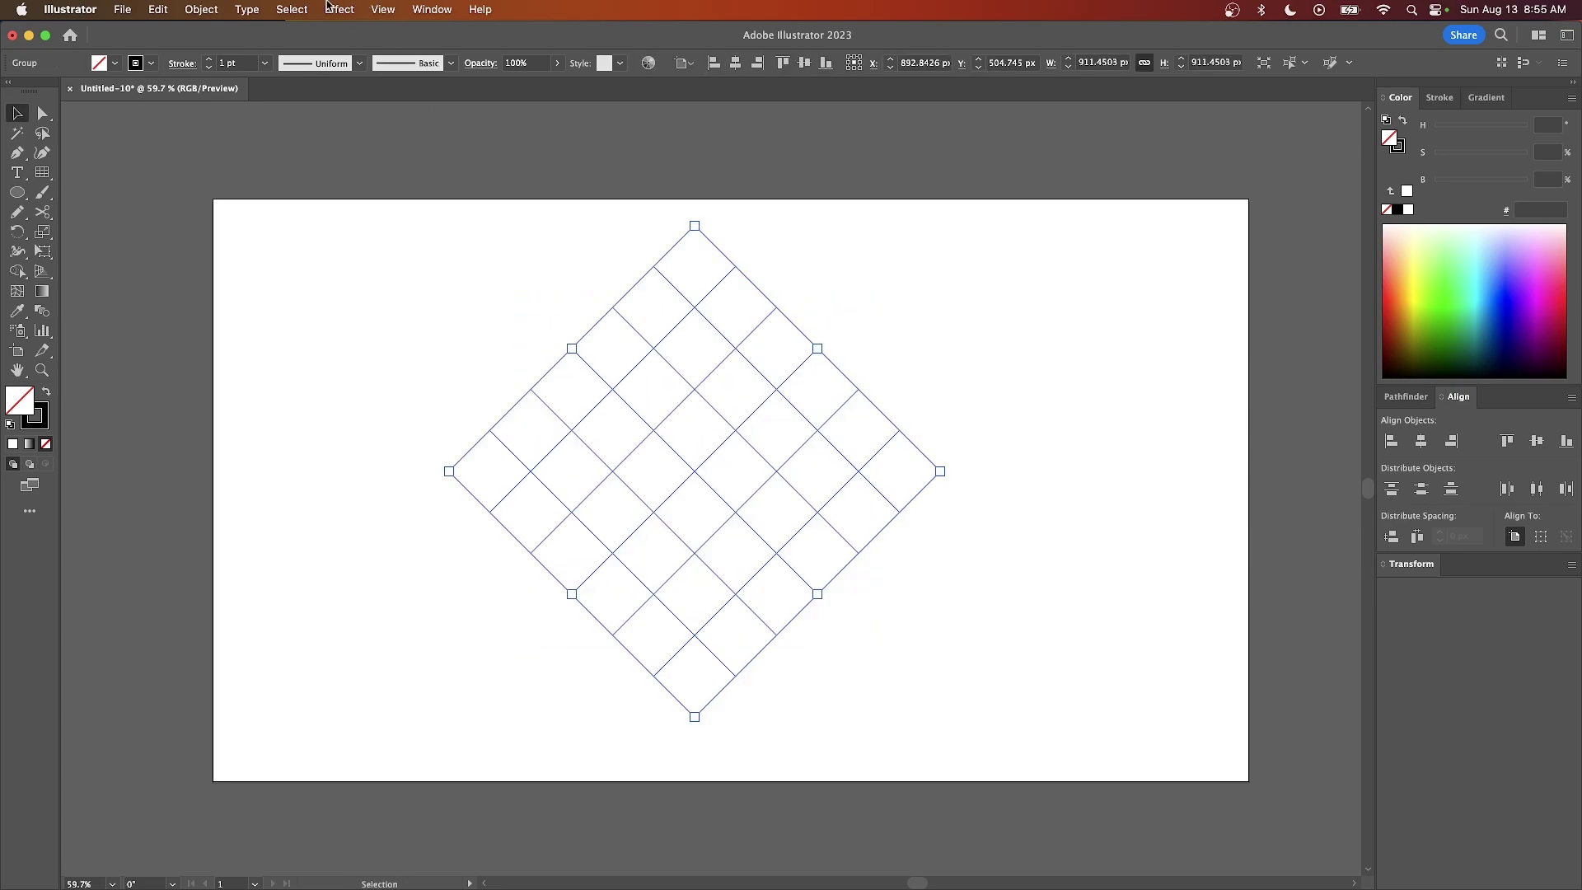
Reset the grid's bounding box and squash it vertically into a flat diamond.
click(292, 9)
mouse_move(224, 34)
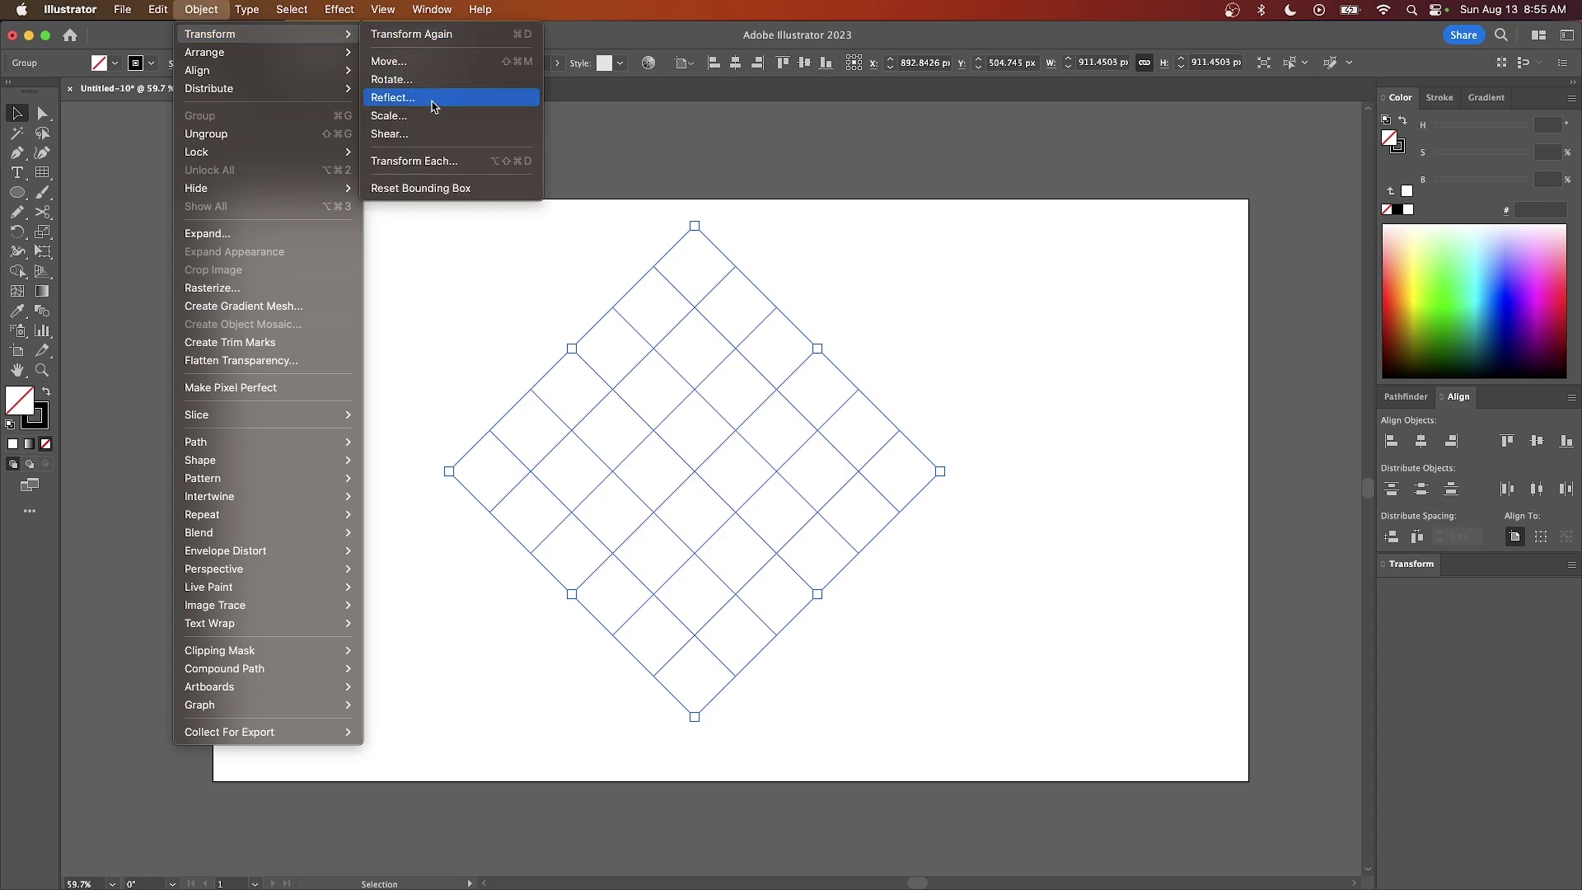
click(445, 187)
drag(694, 226, 694, 531)
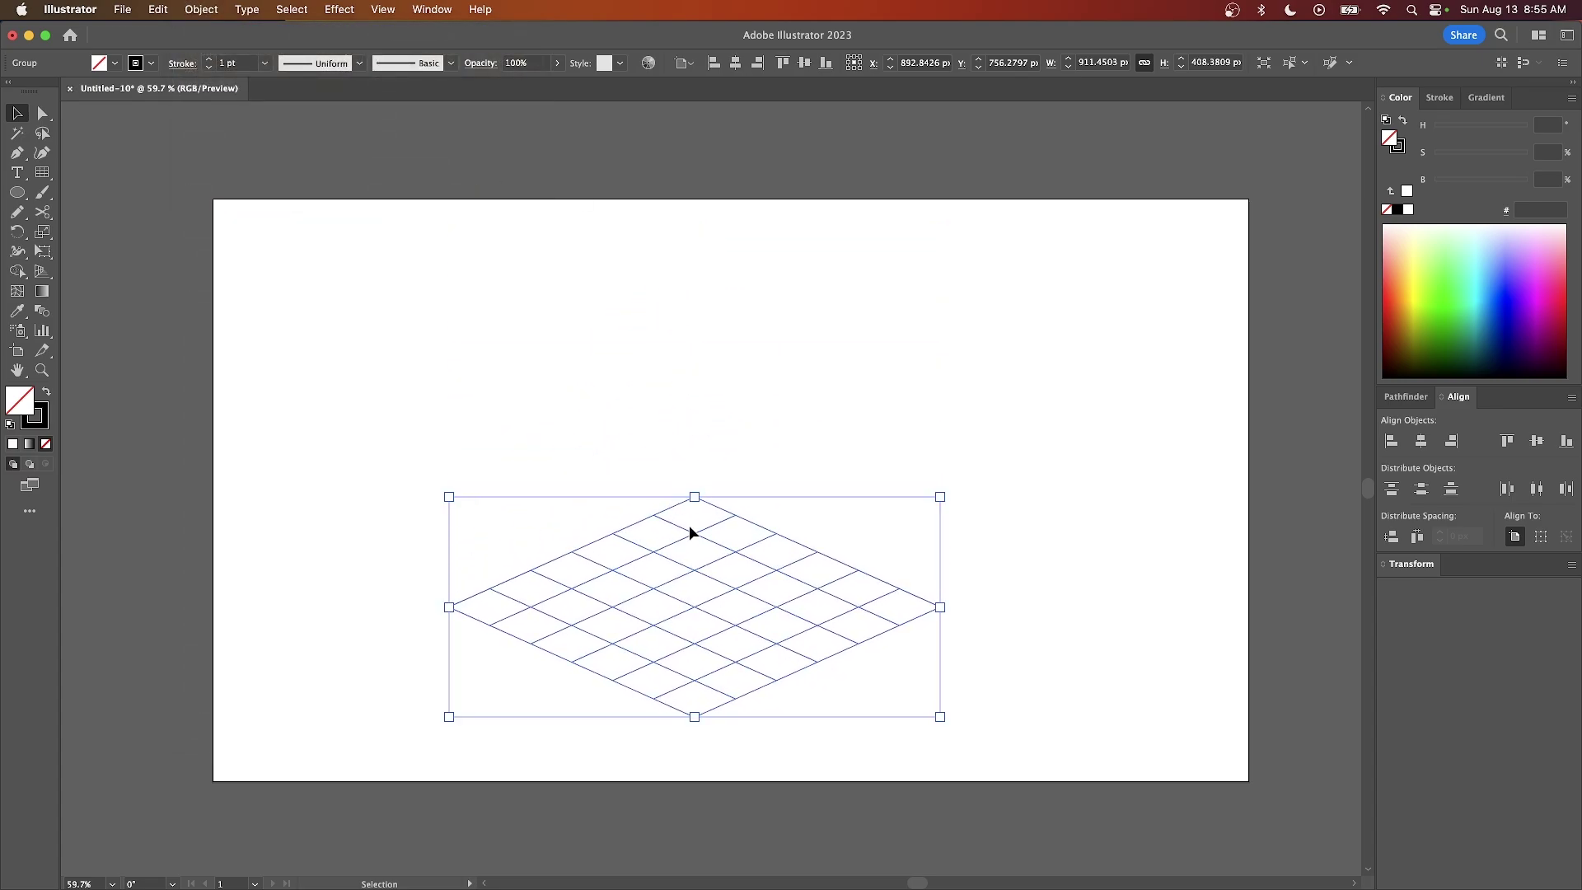
scroll(714, 635, up, 5)
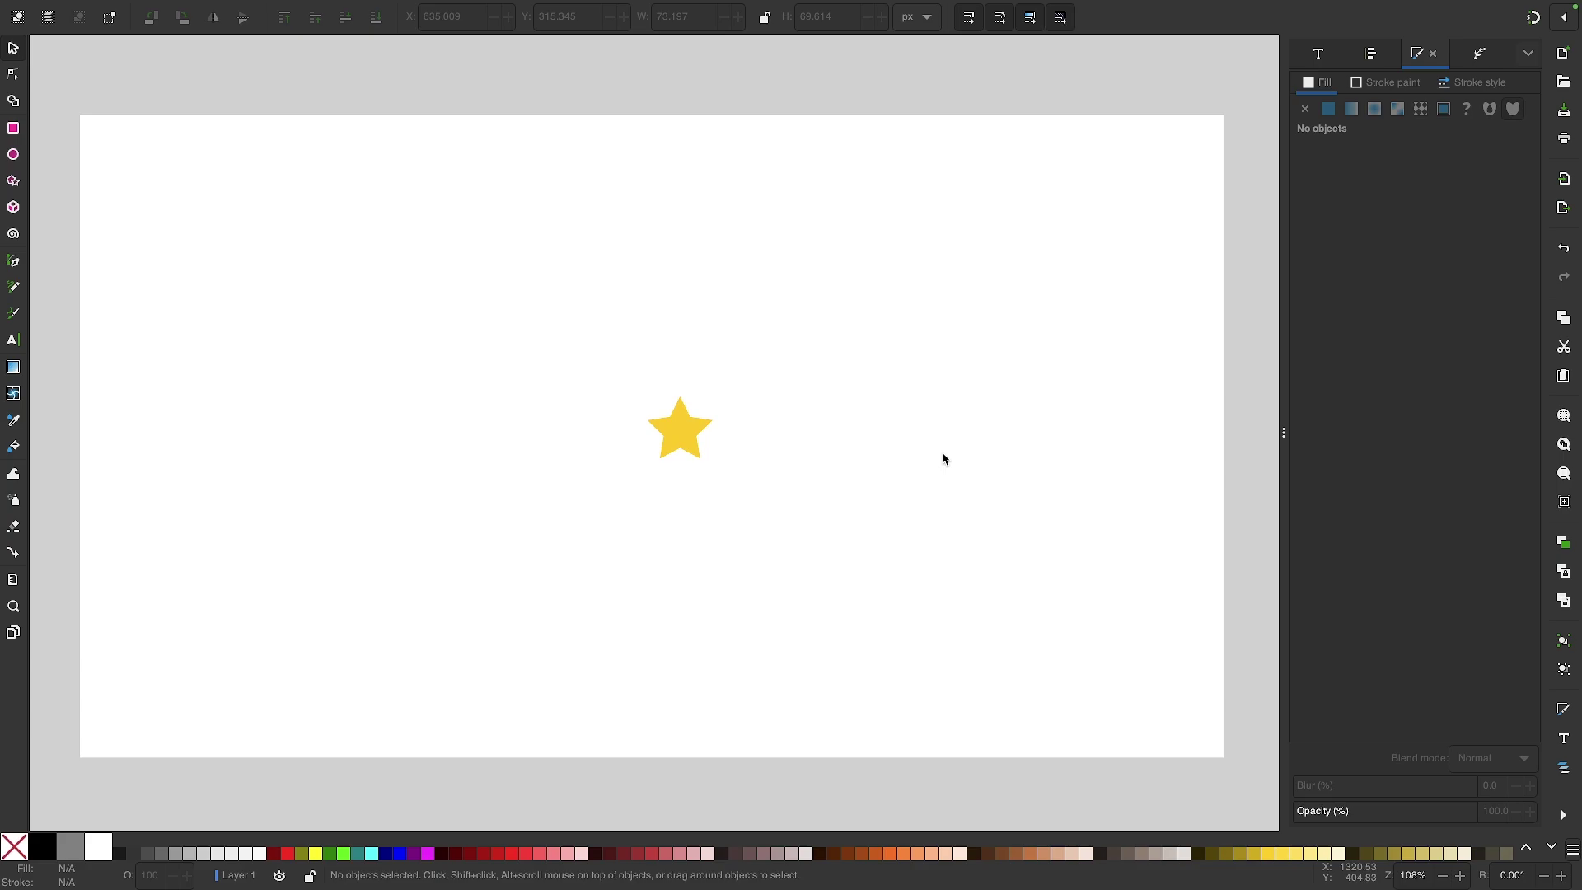
Move the star to the upper left and create 4 rows × 6 columns of tiled clones.
click(684, 432)
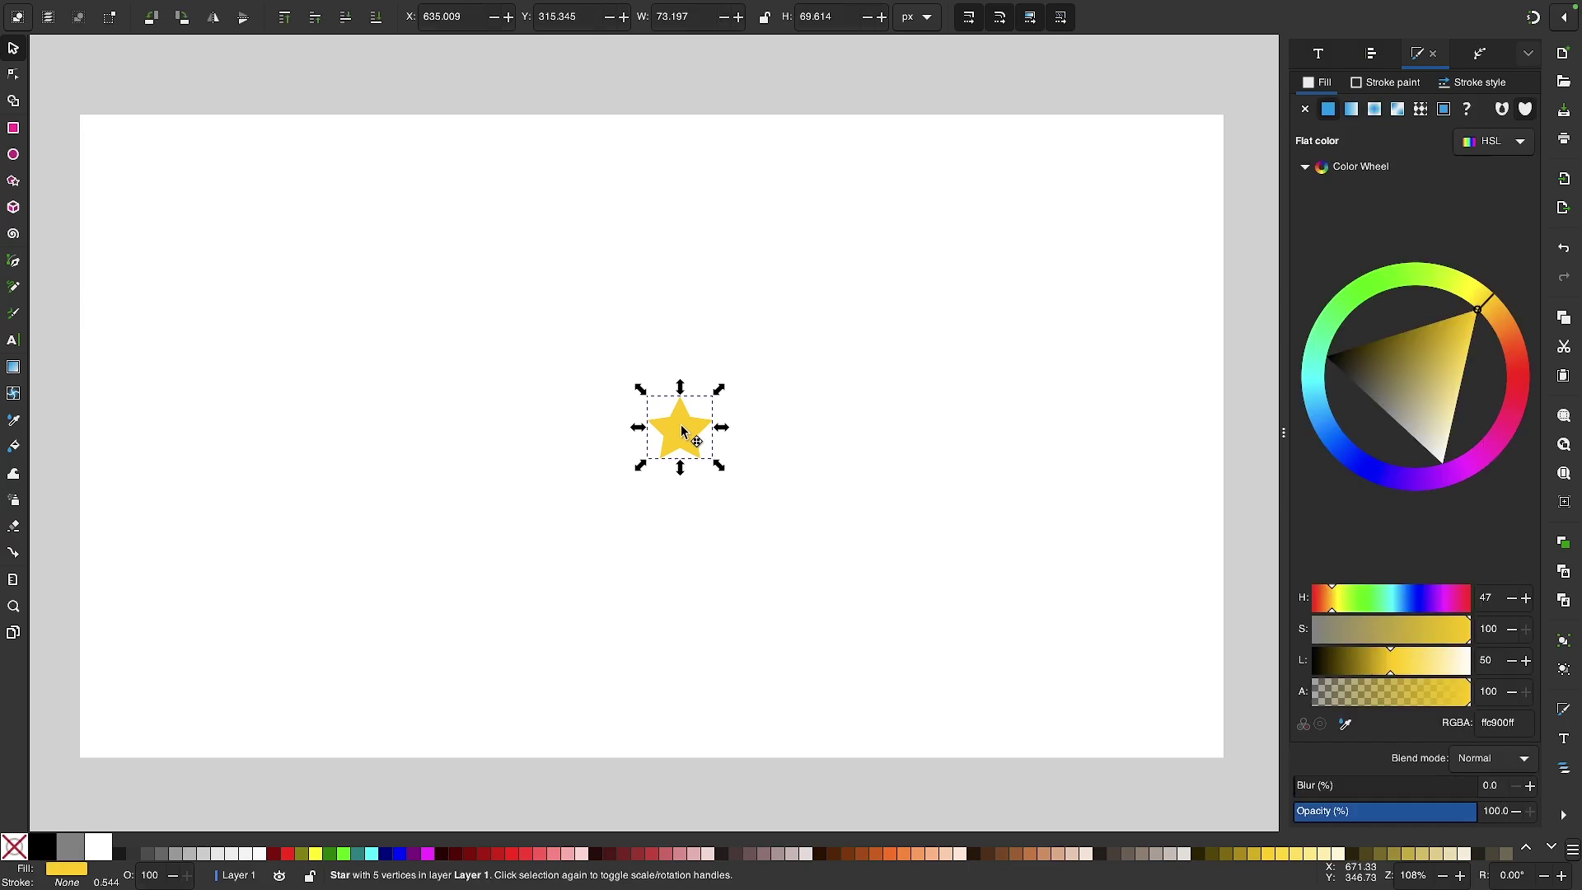
drag(683, 432, 342, 241)
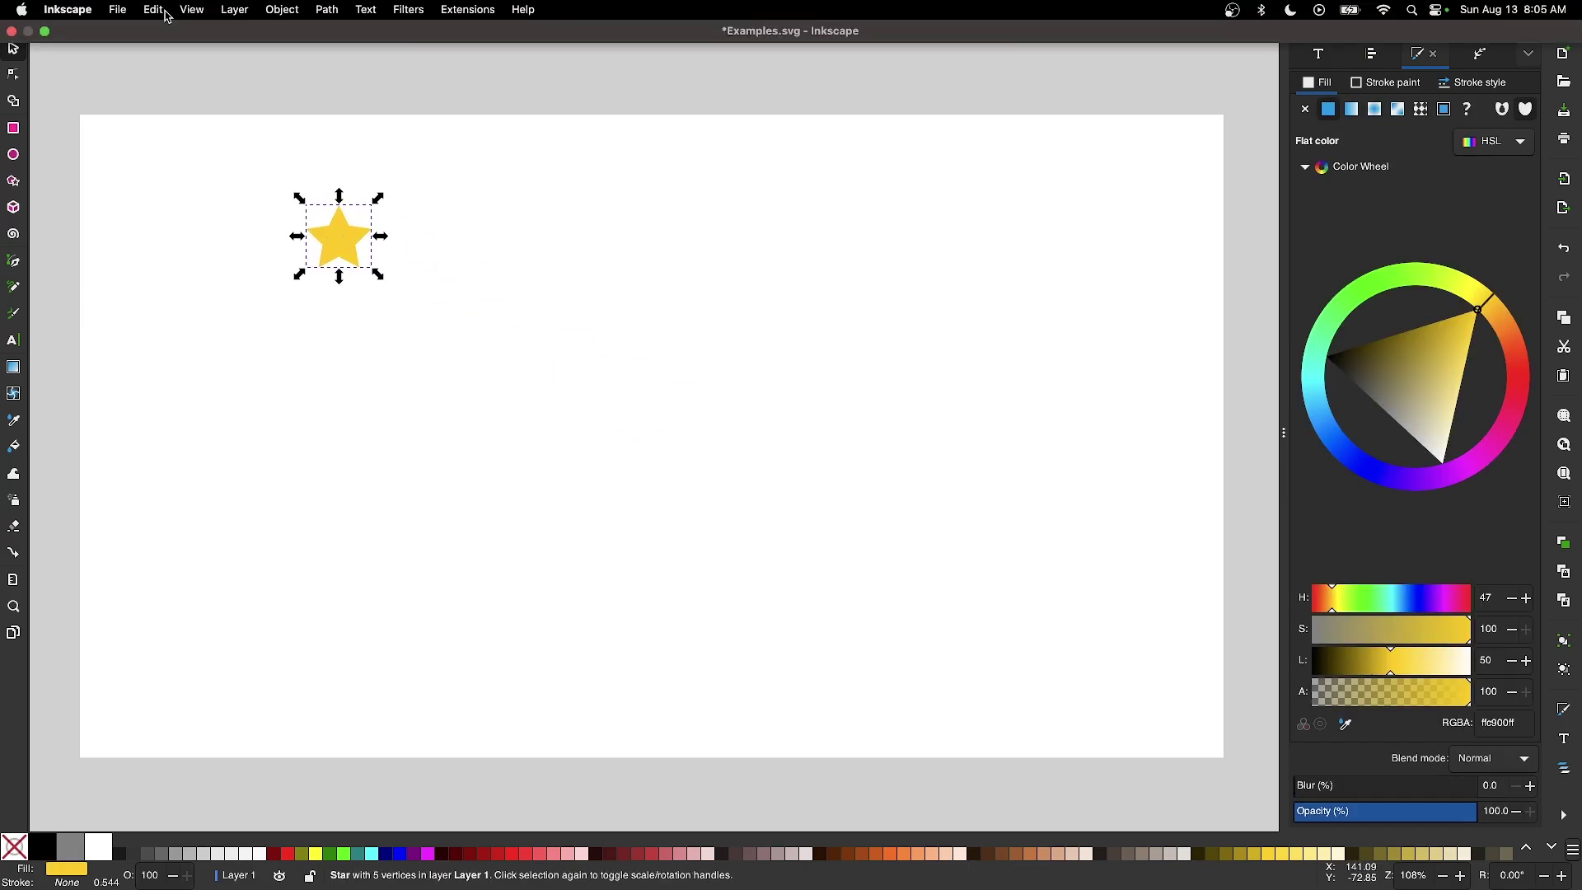
click(154, 10)
mouse_move(219, 227)
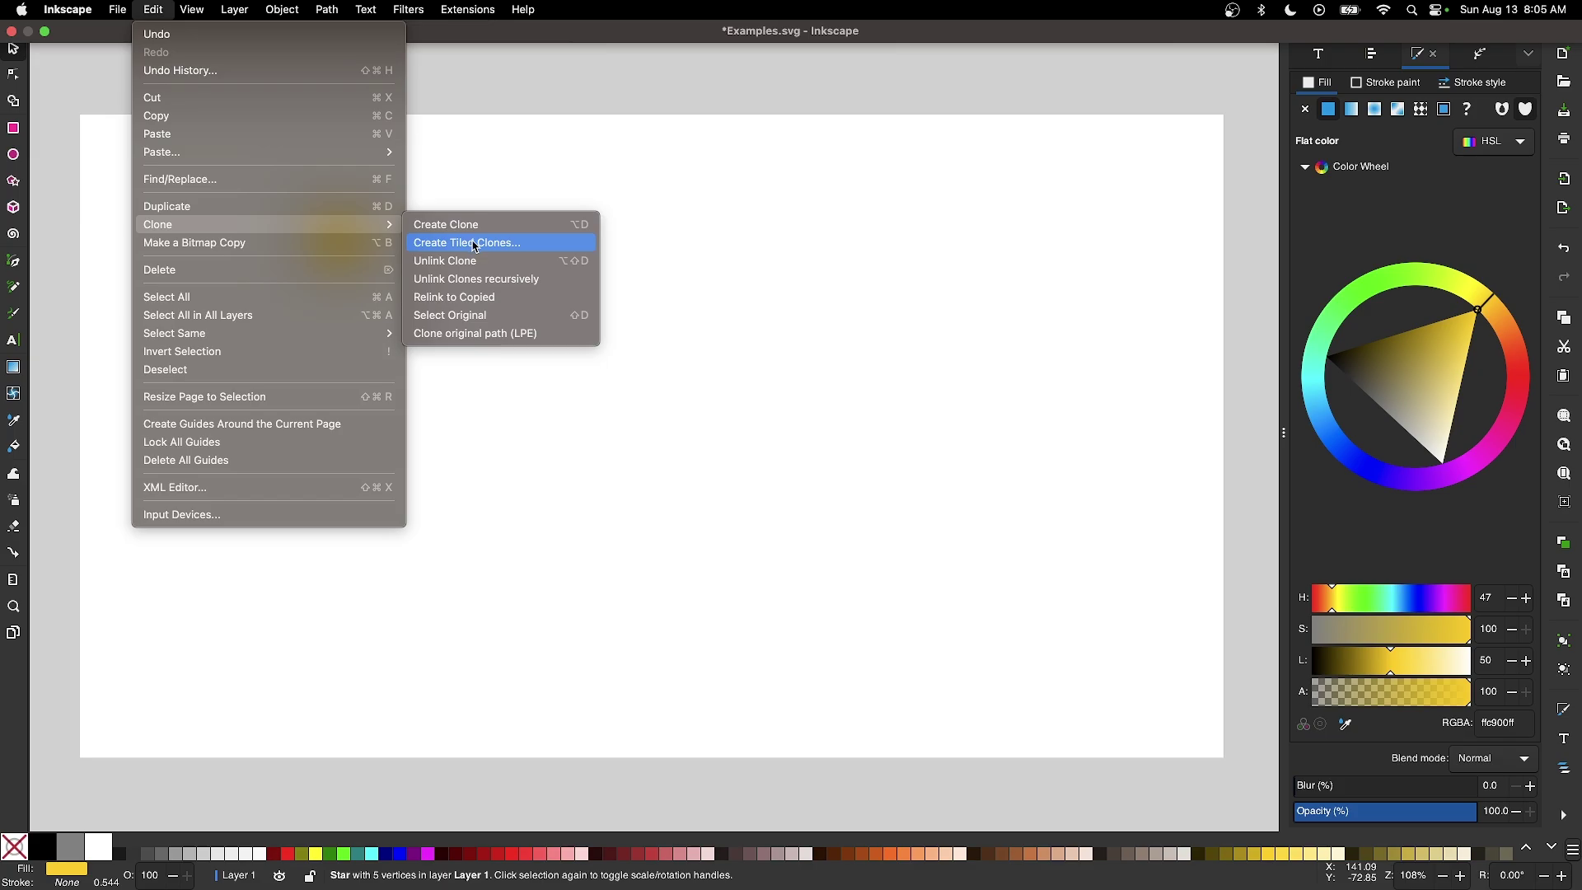
click(476, 246)
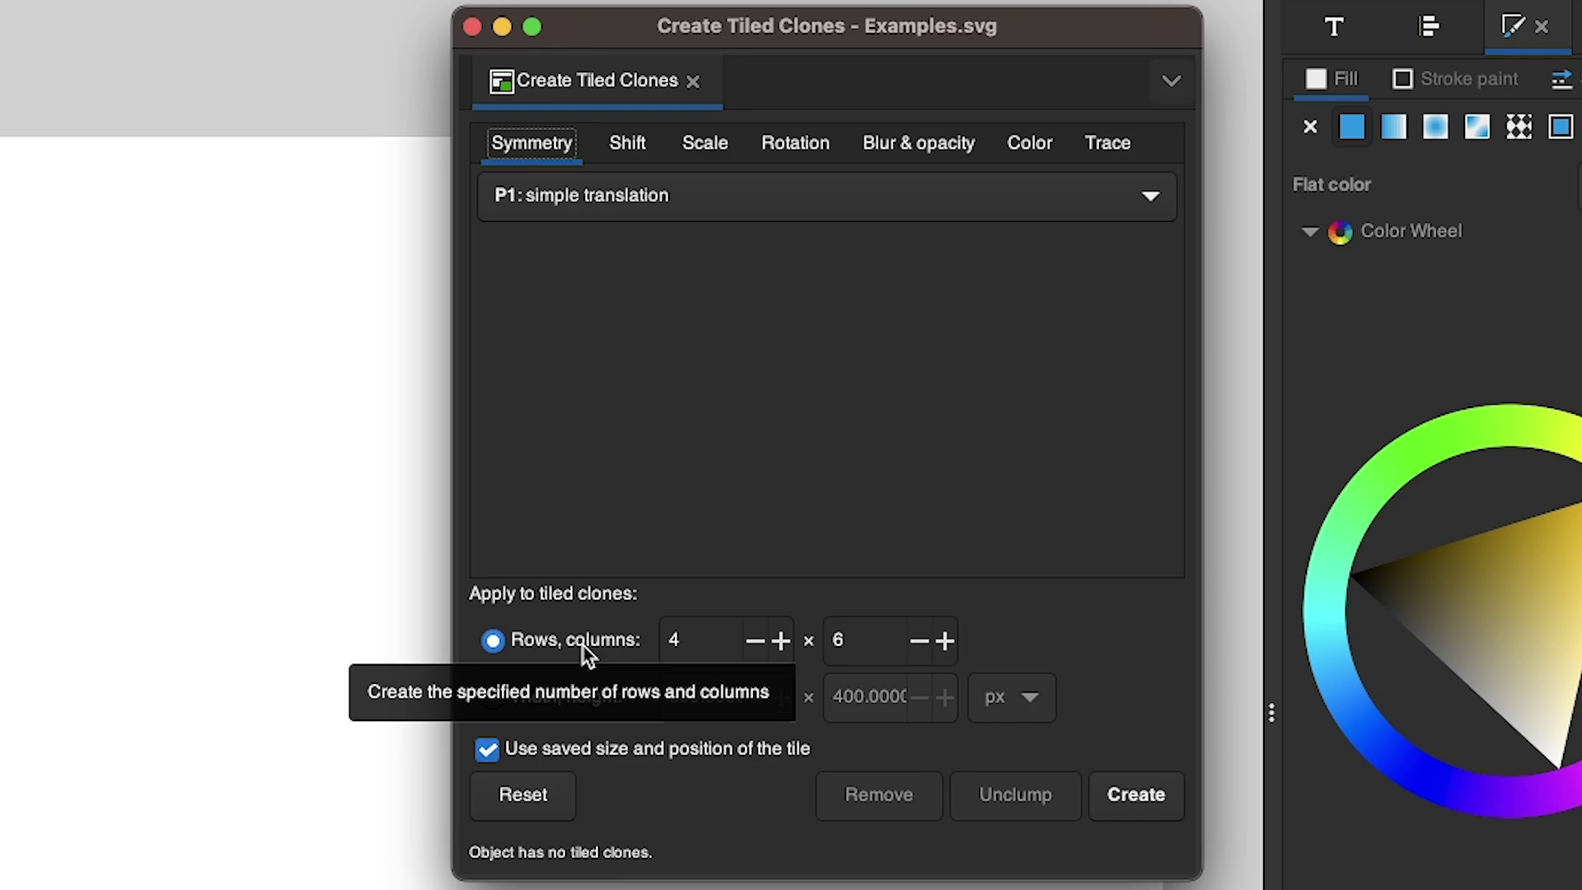
click(691, 642)
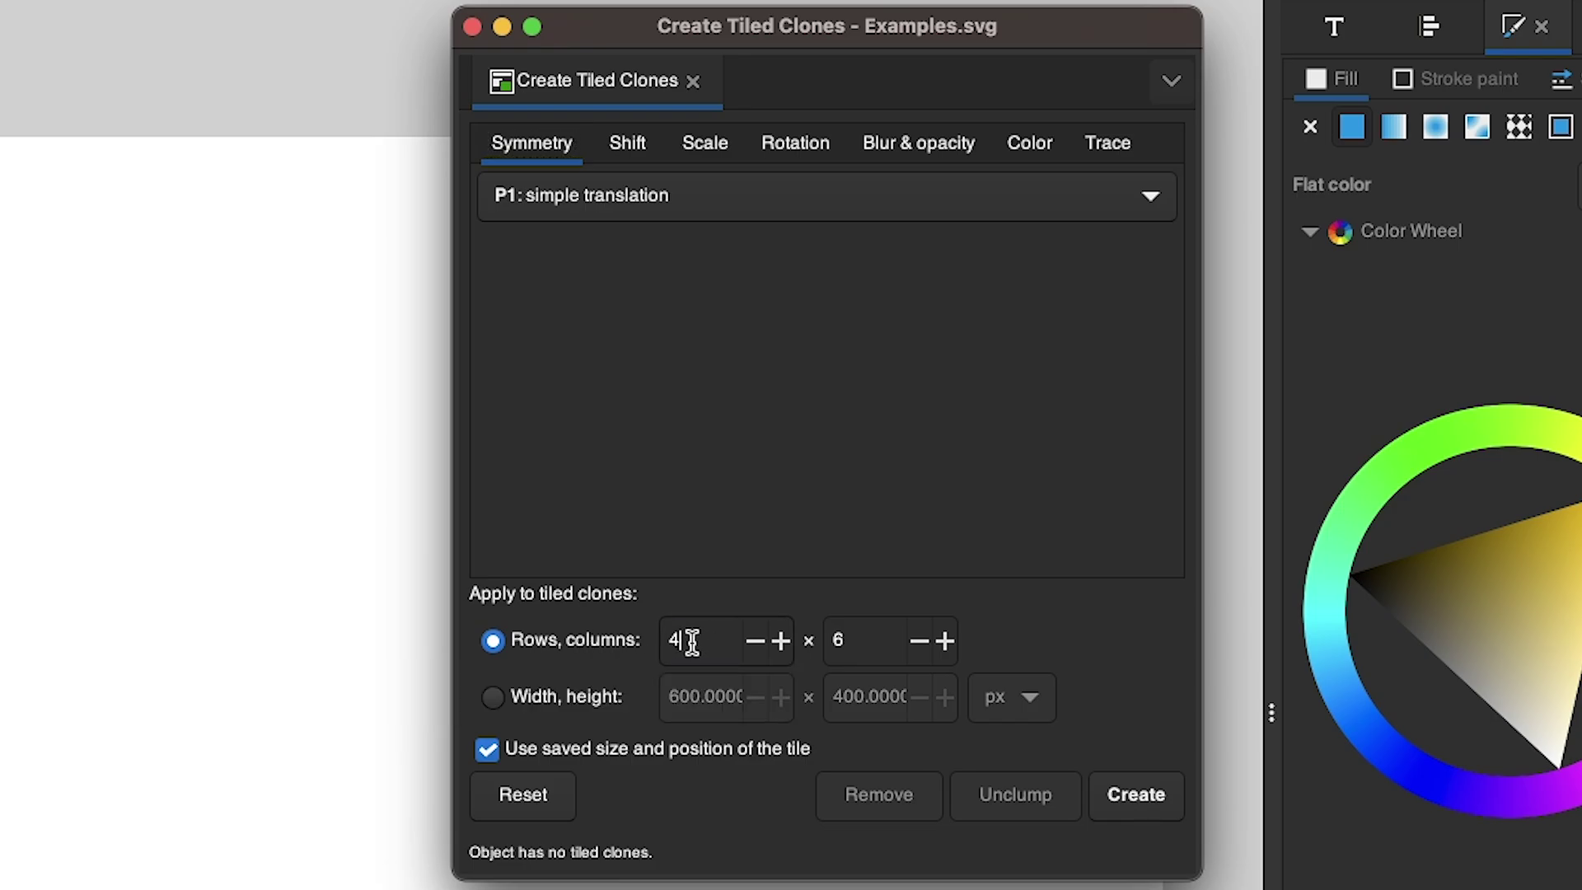
click(858, 642)
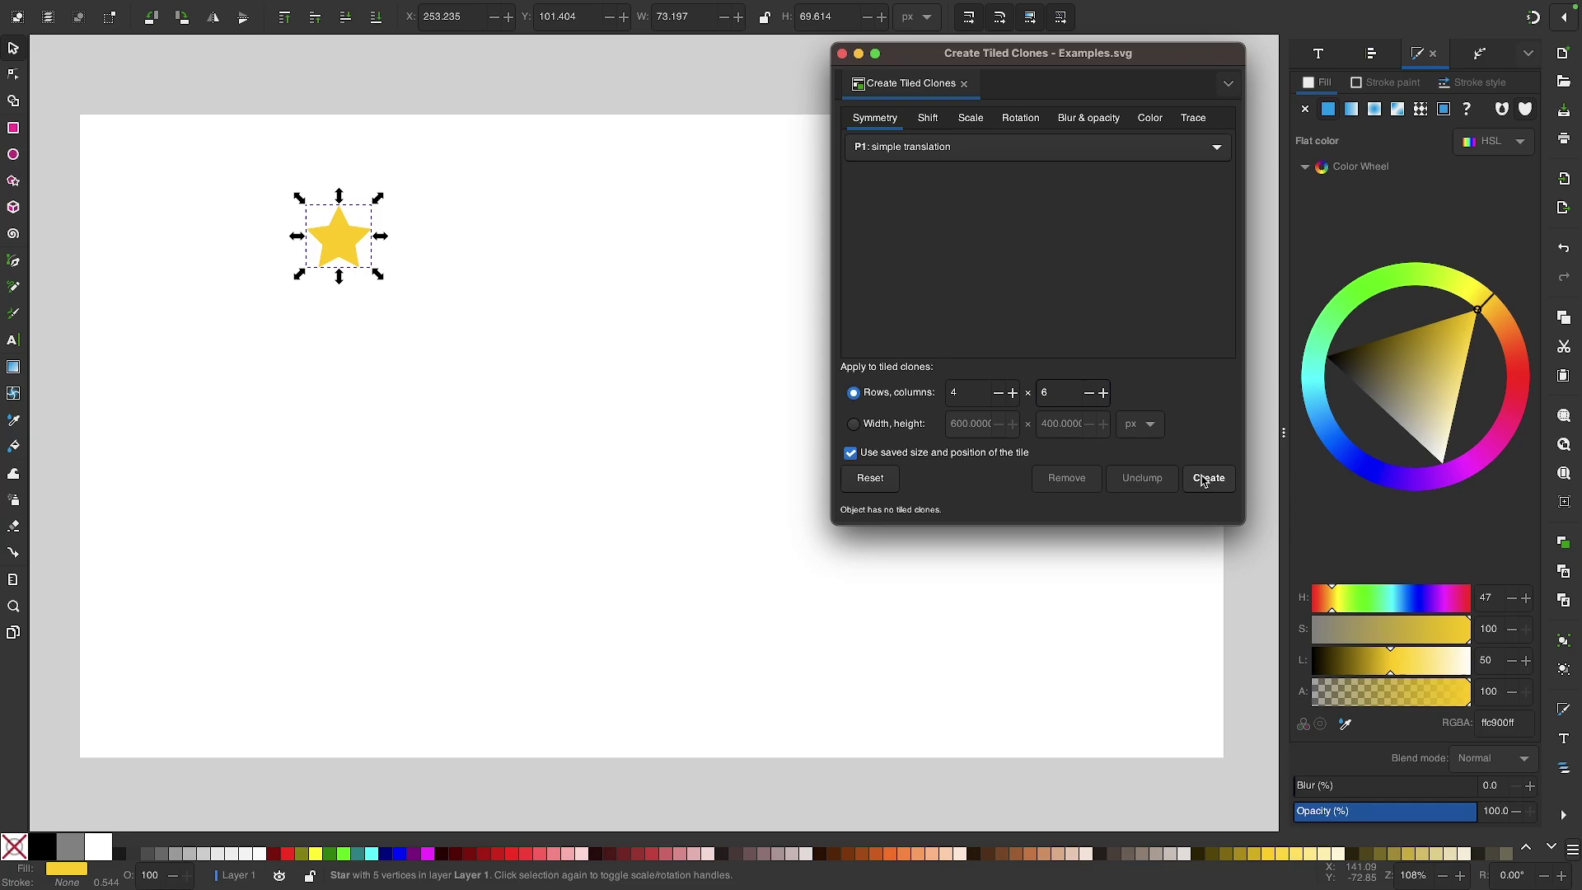
click(1136, 795)
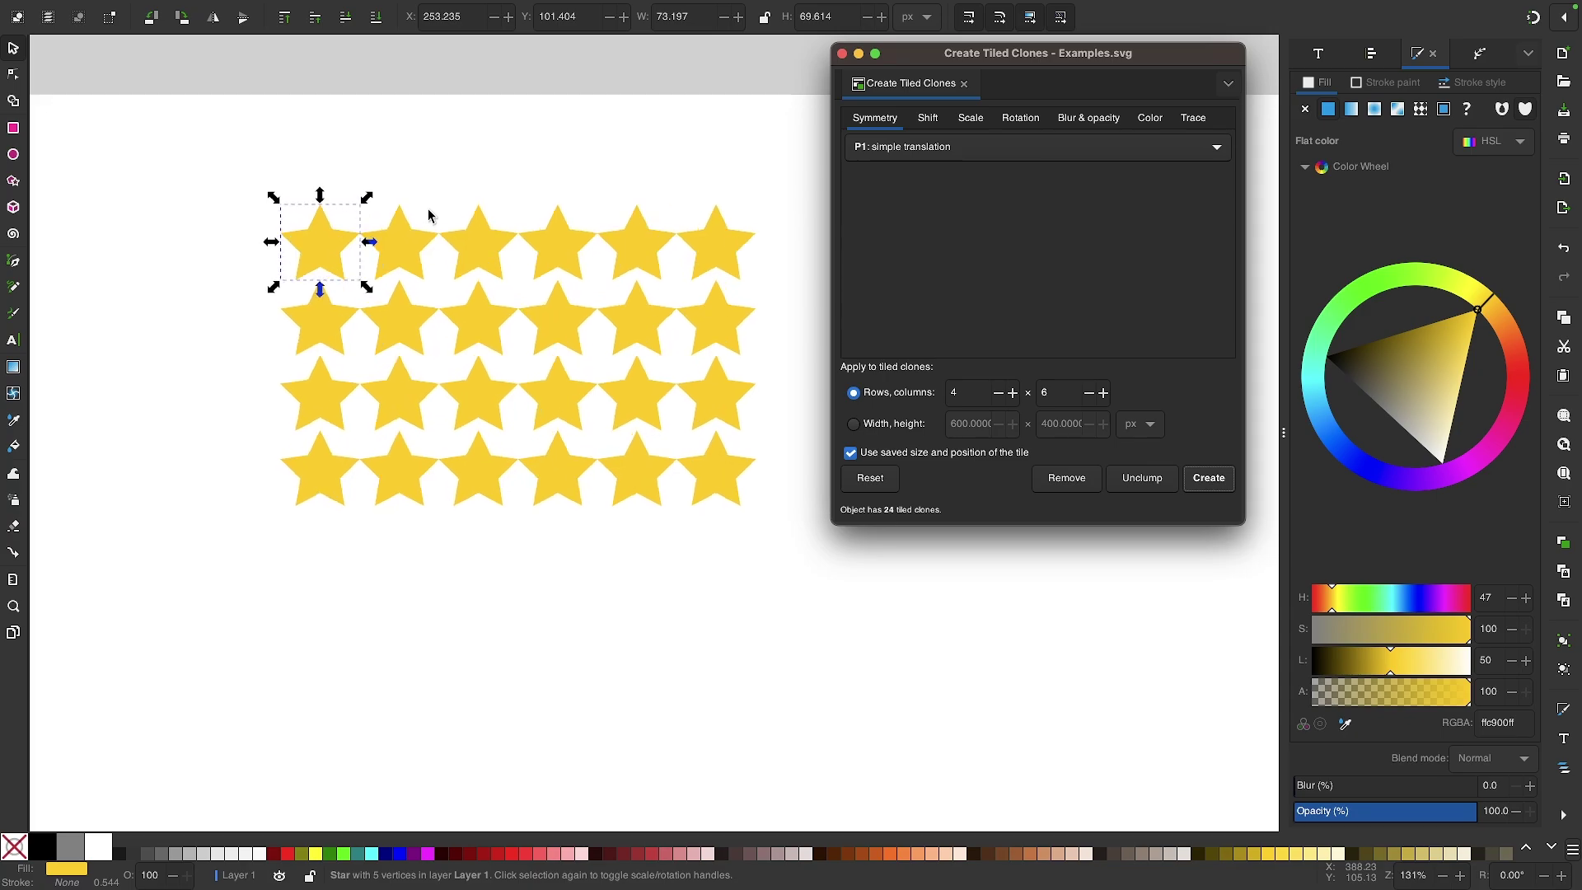
Shrink the star, recolour the clones lime, then undo the clone grid.
scroll(427, 216, up, 2)
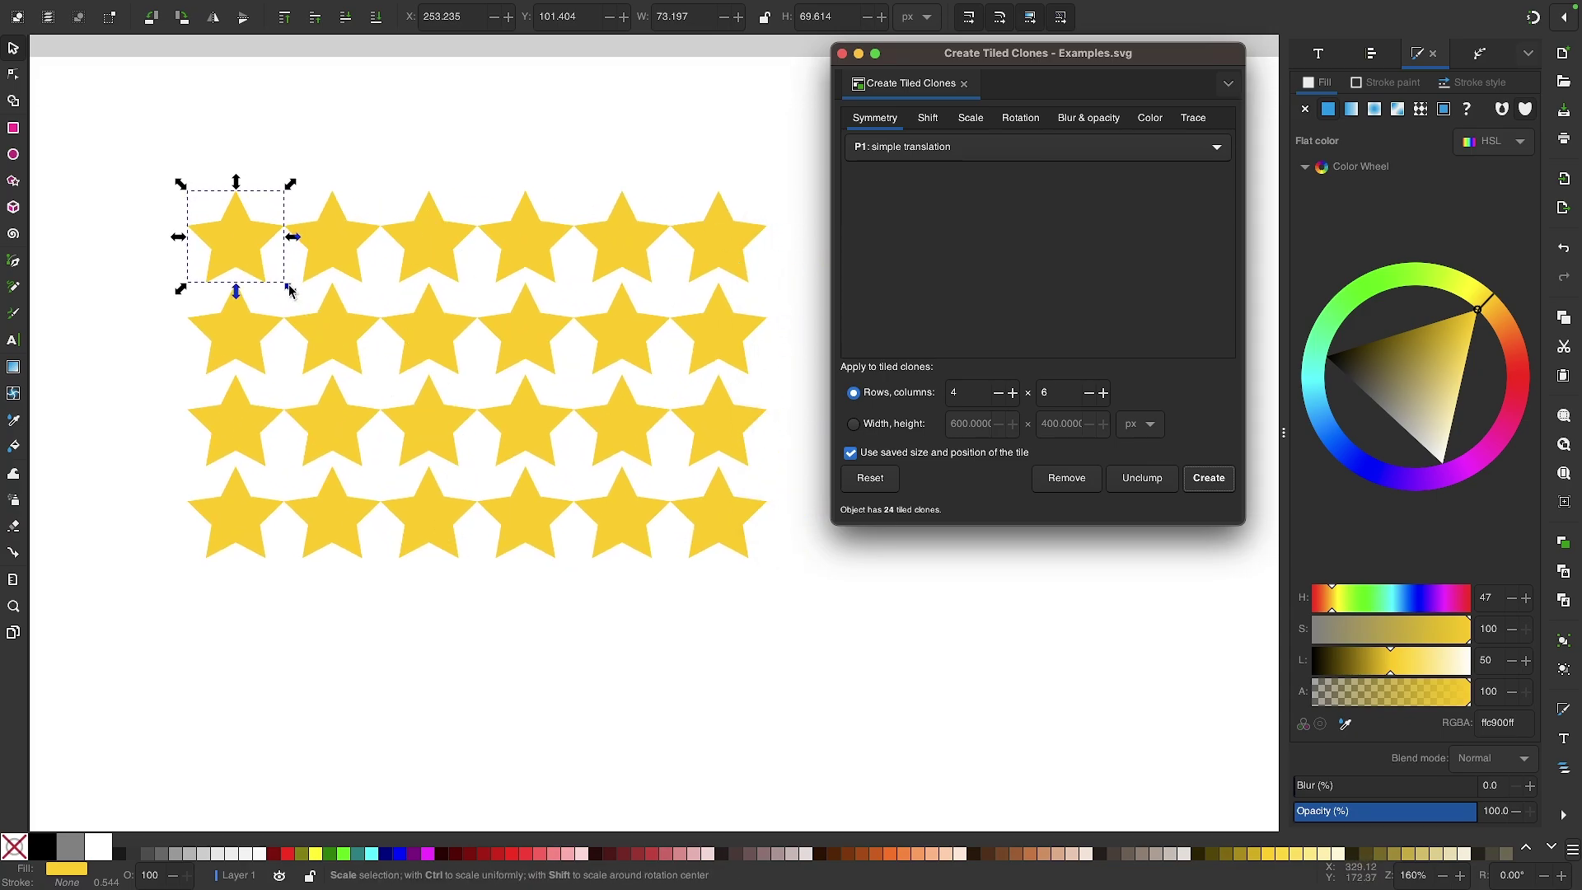
drag(289, 290, 249, 246)
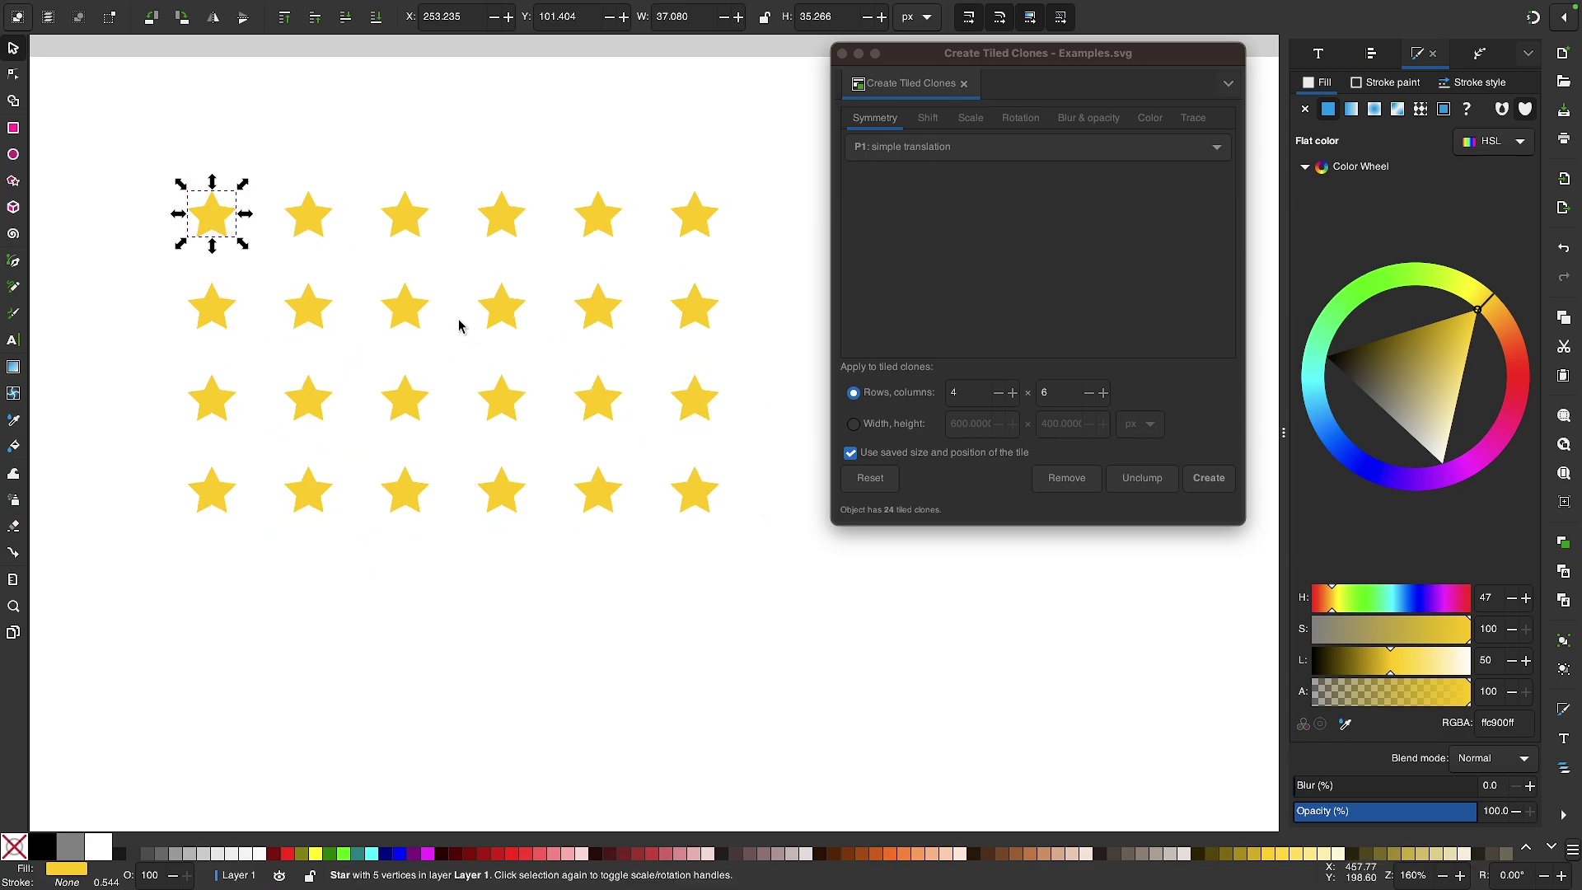
click(344, 855)
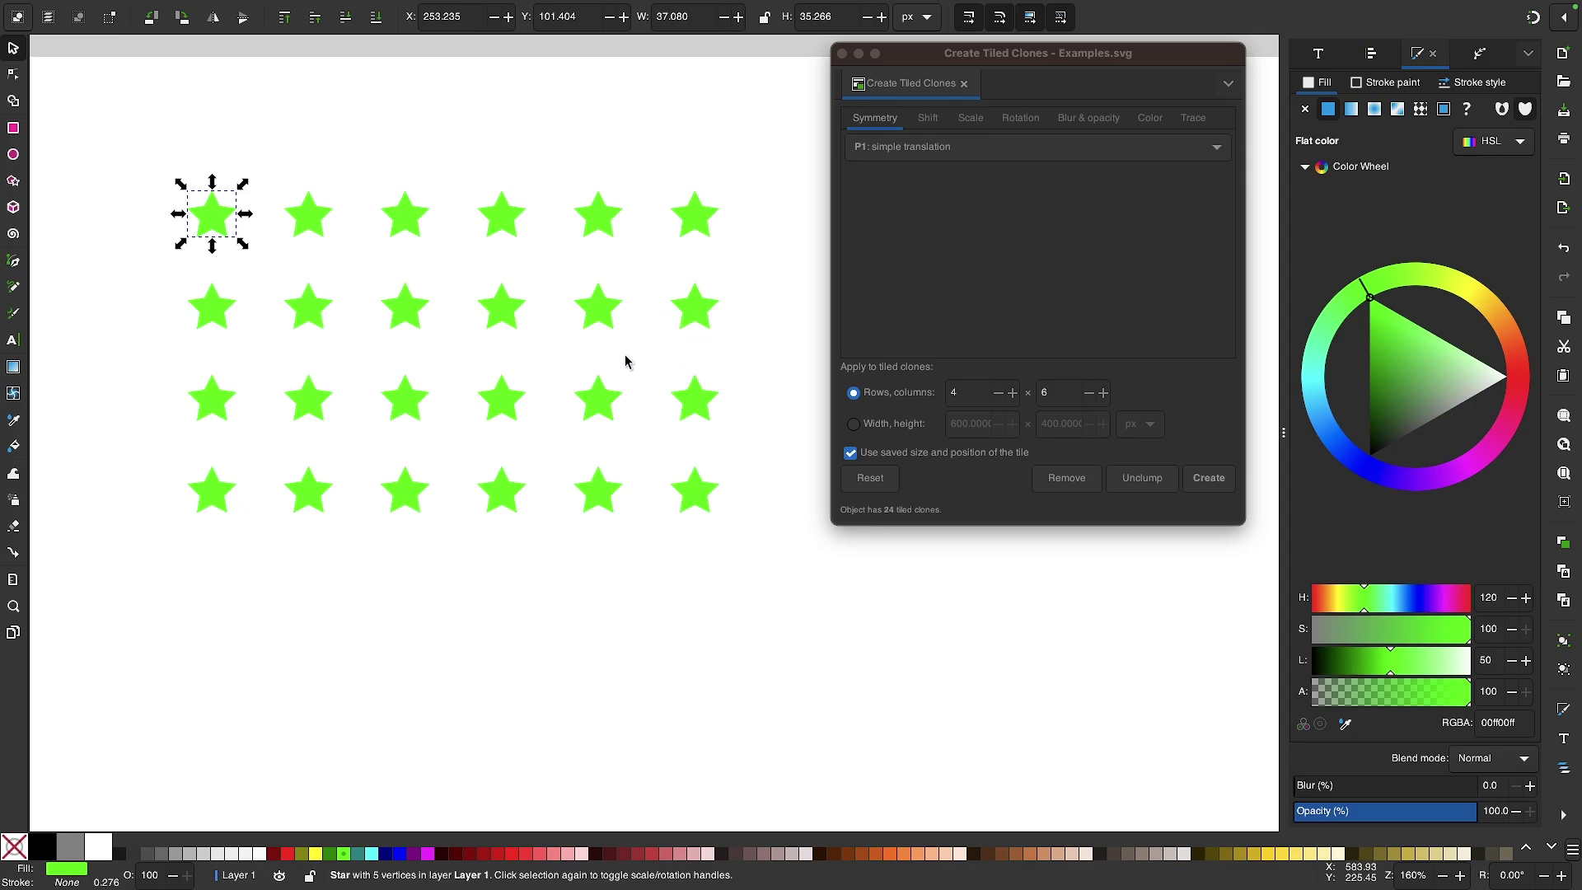
key(ctrl+z)
key(ctrl+z)
key(ctrl+z)
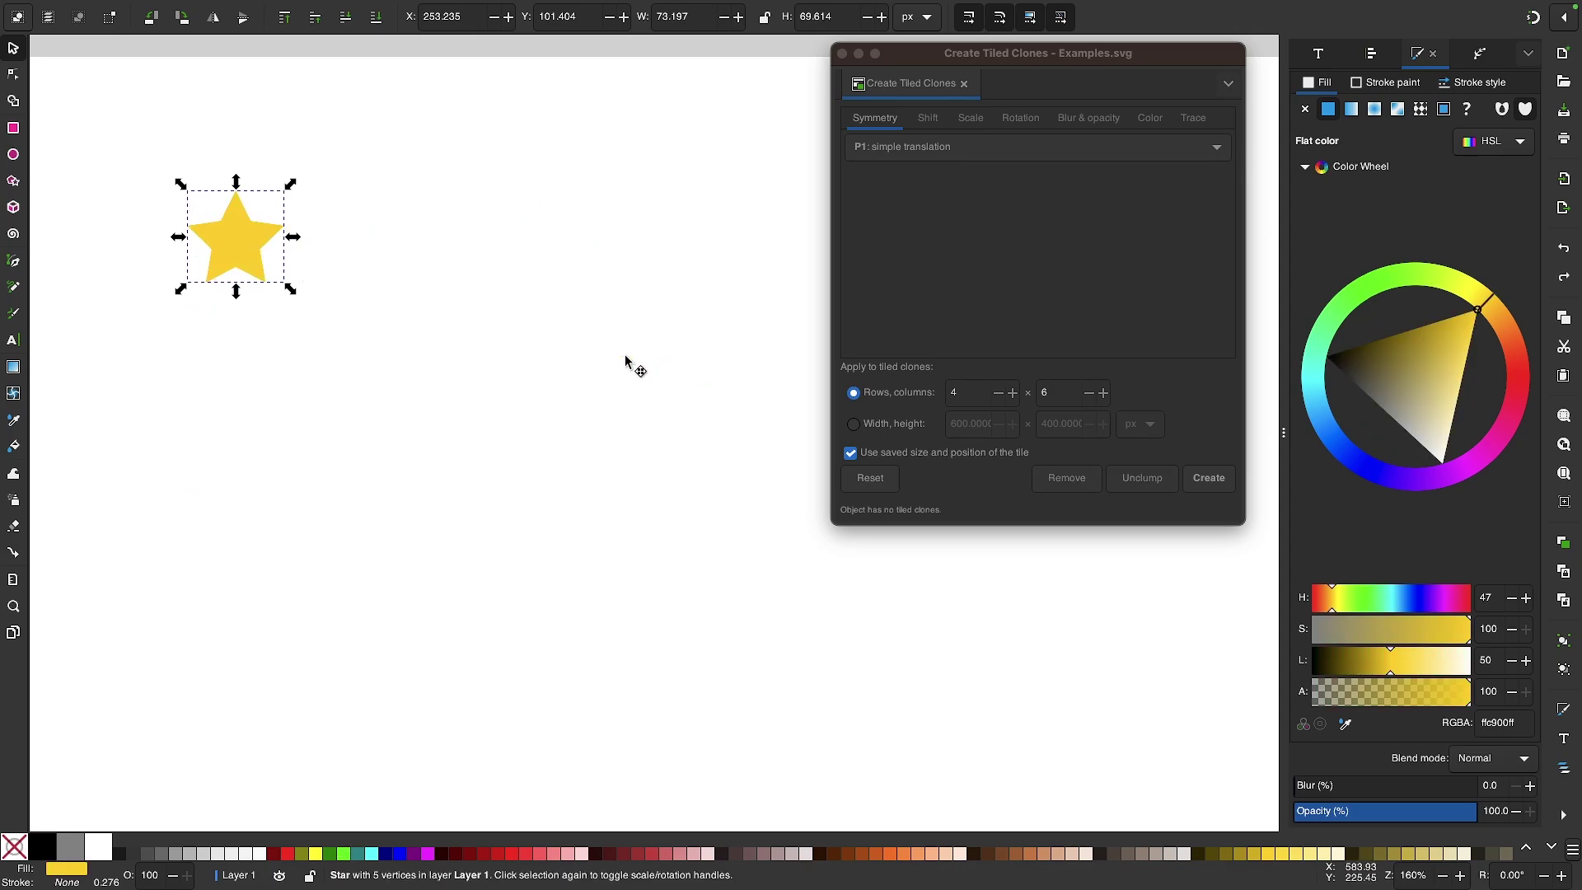
Fill a 600 × 400 px area with star clones, then undo all 54 clones.
click(985, 293)
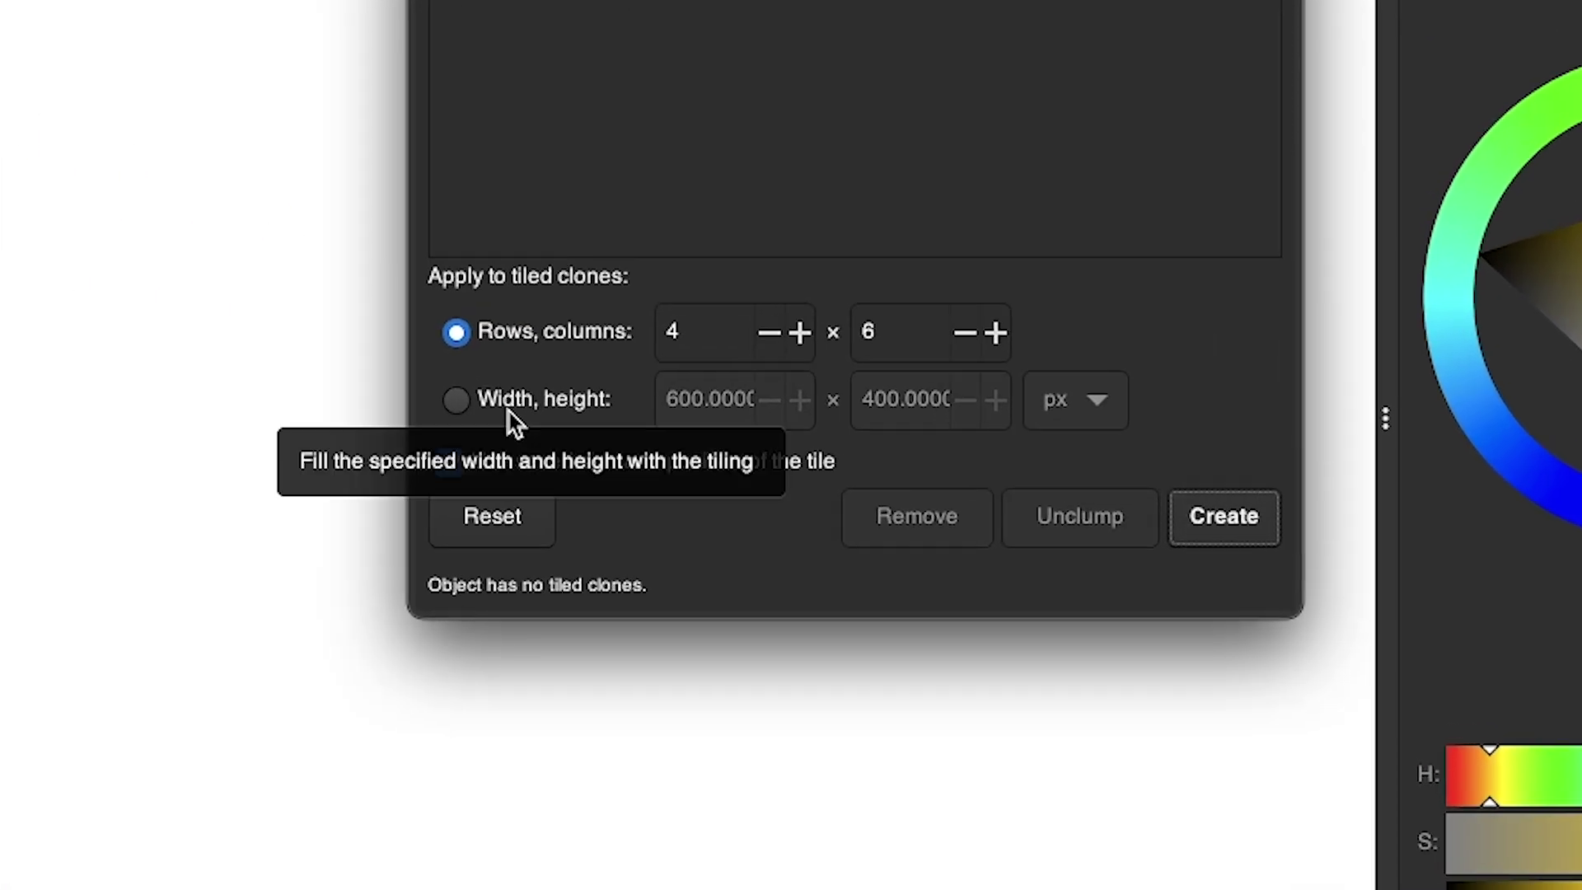
click(511, 419)
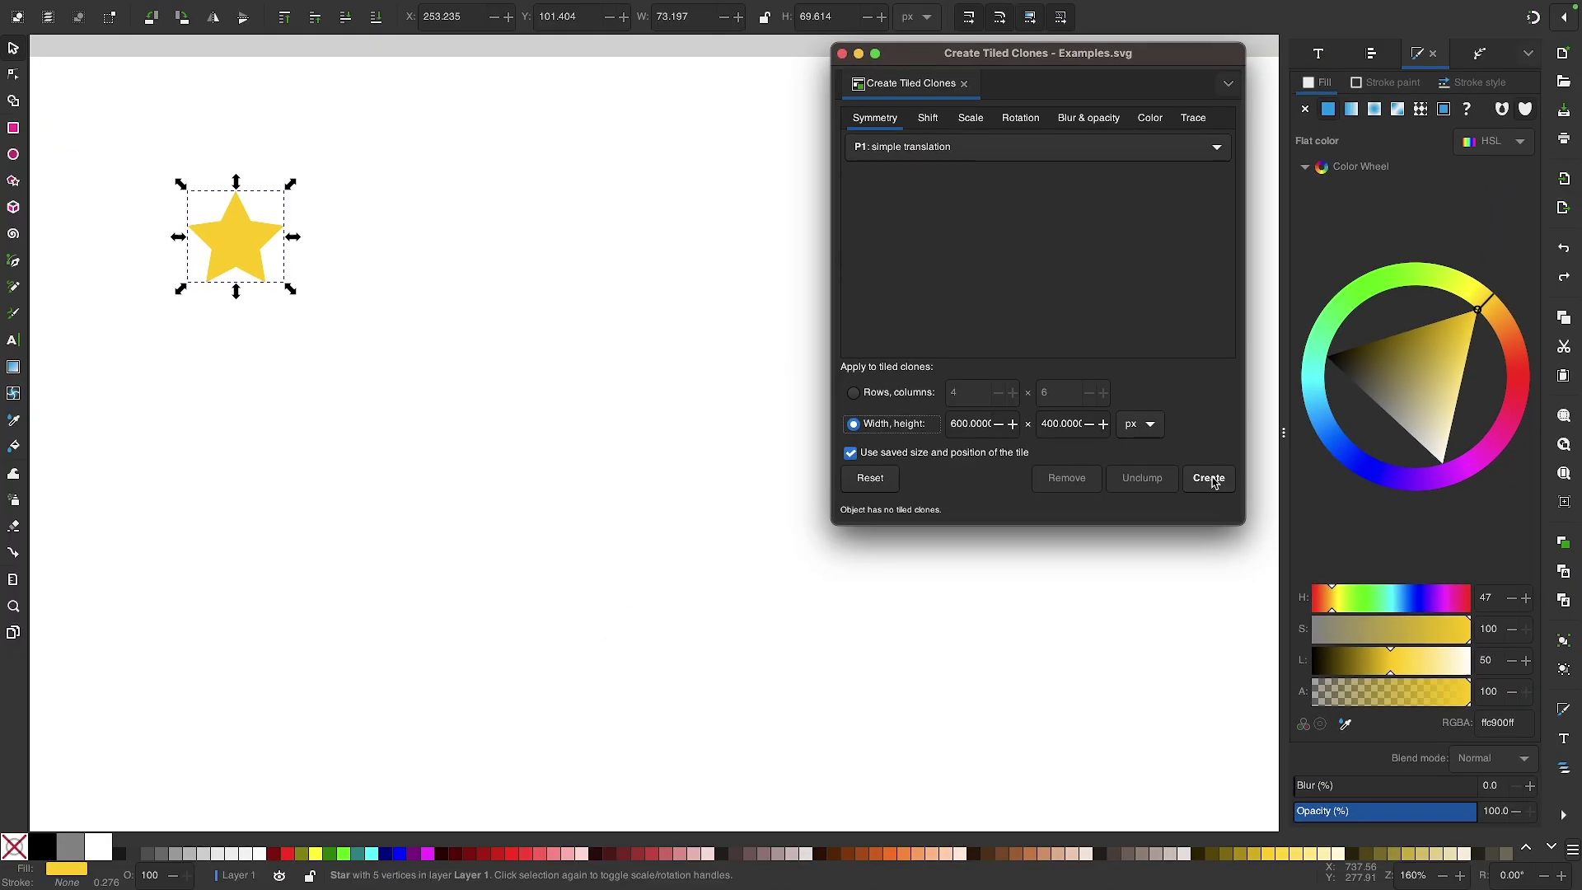
click(1229, 524)
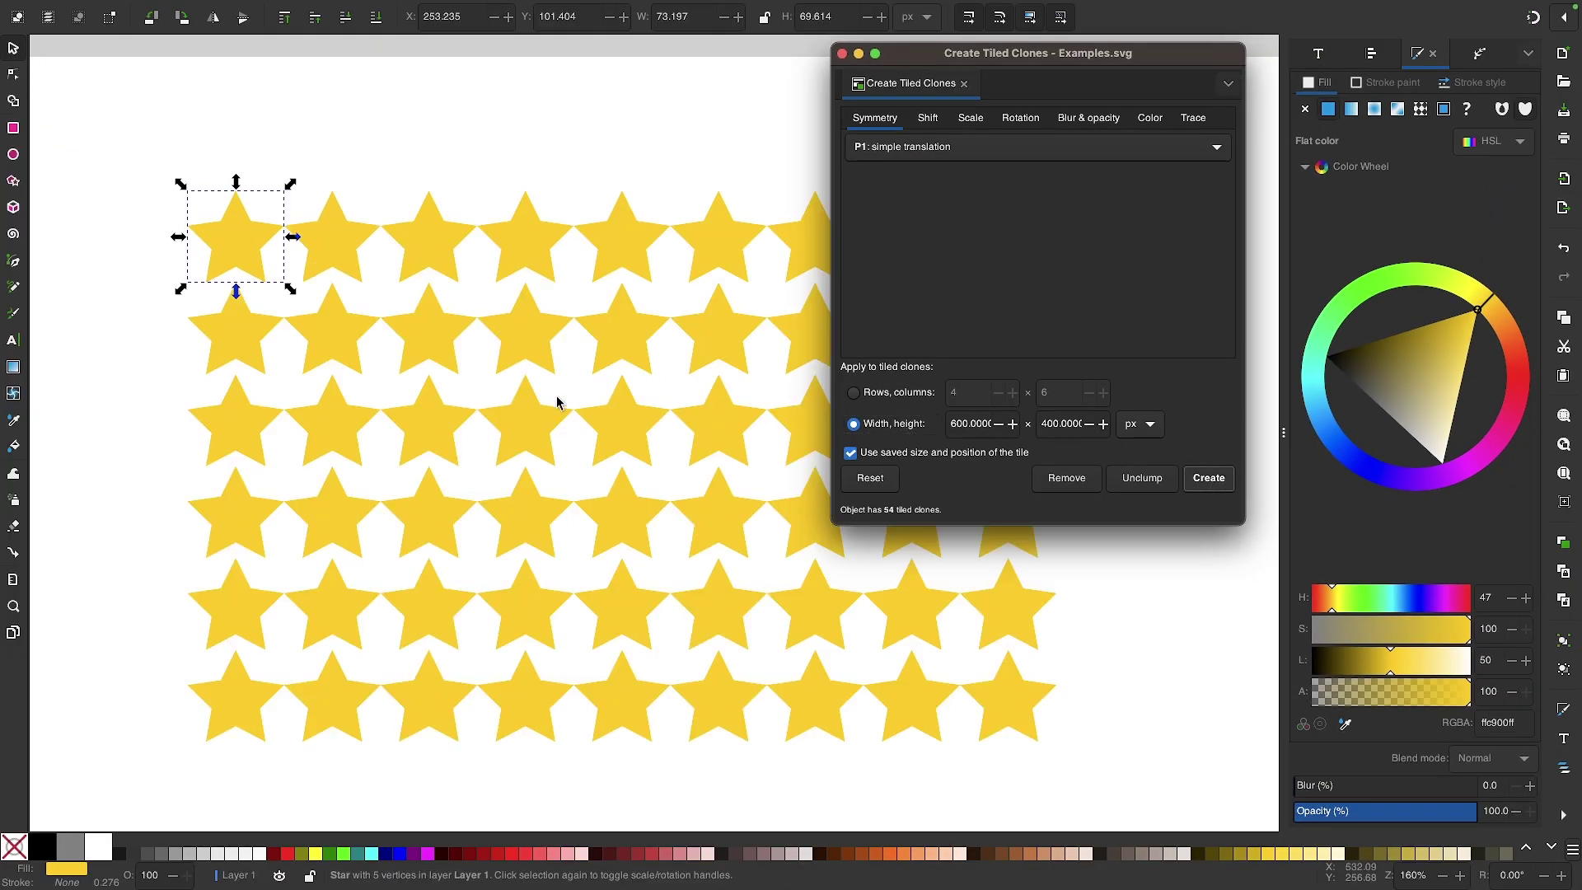
scroll(530, 407, down, 1)
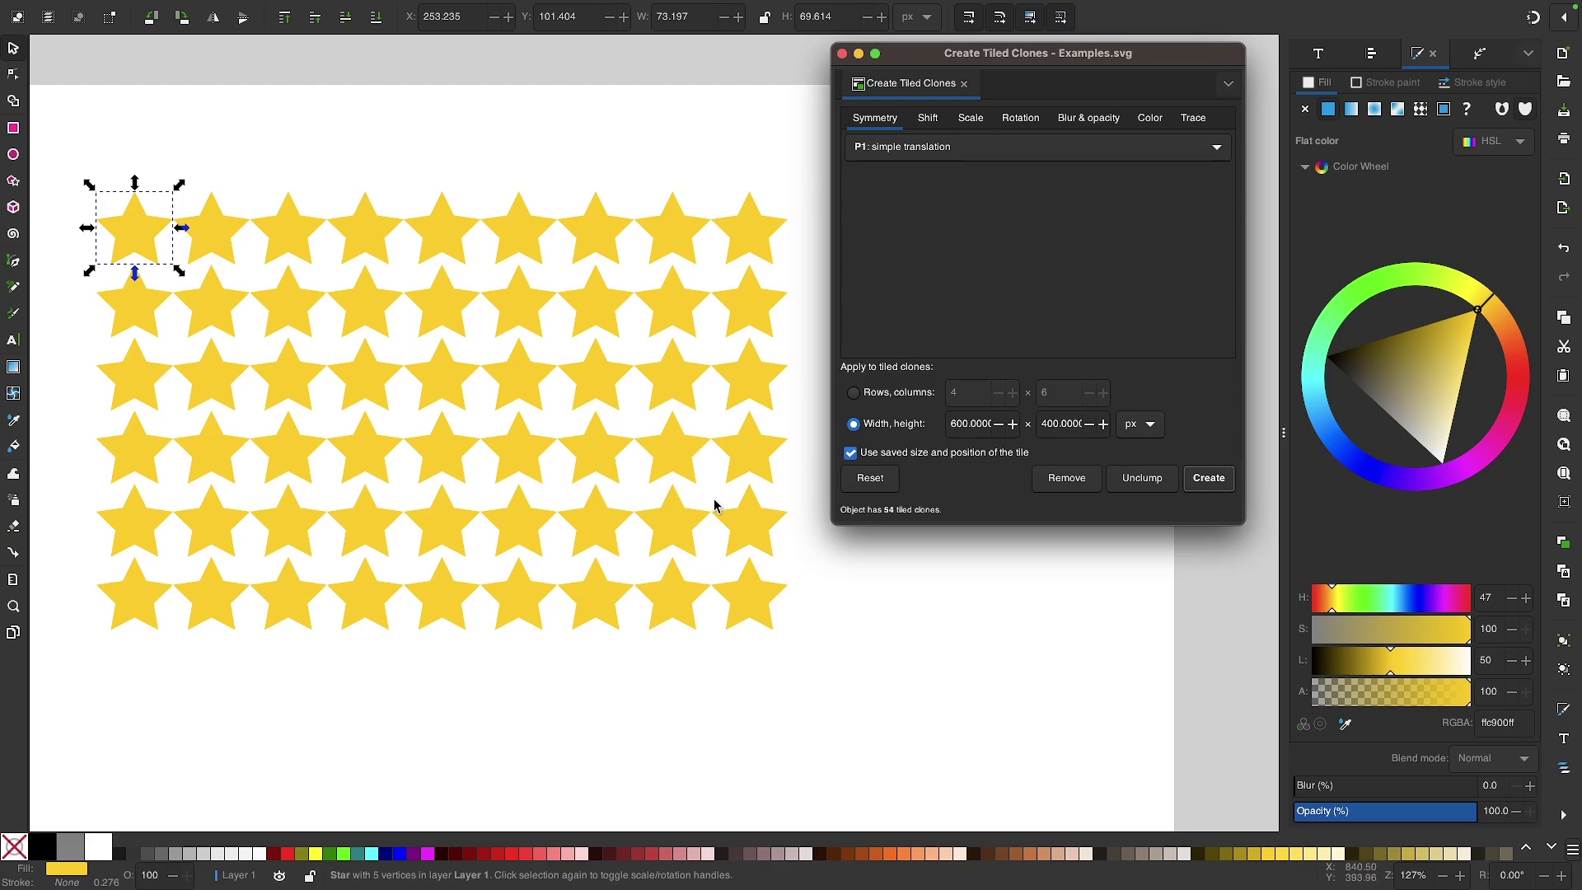
key(ctrl+z)
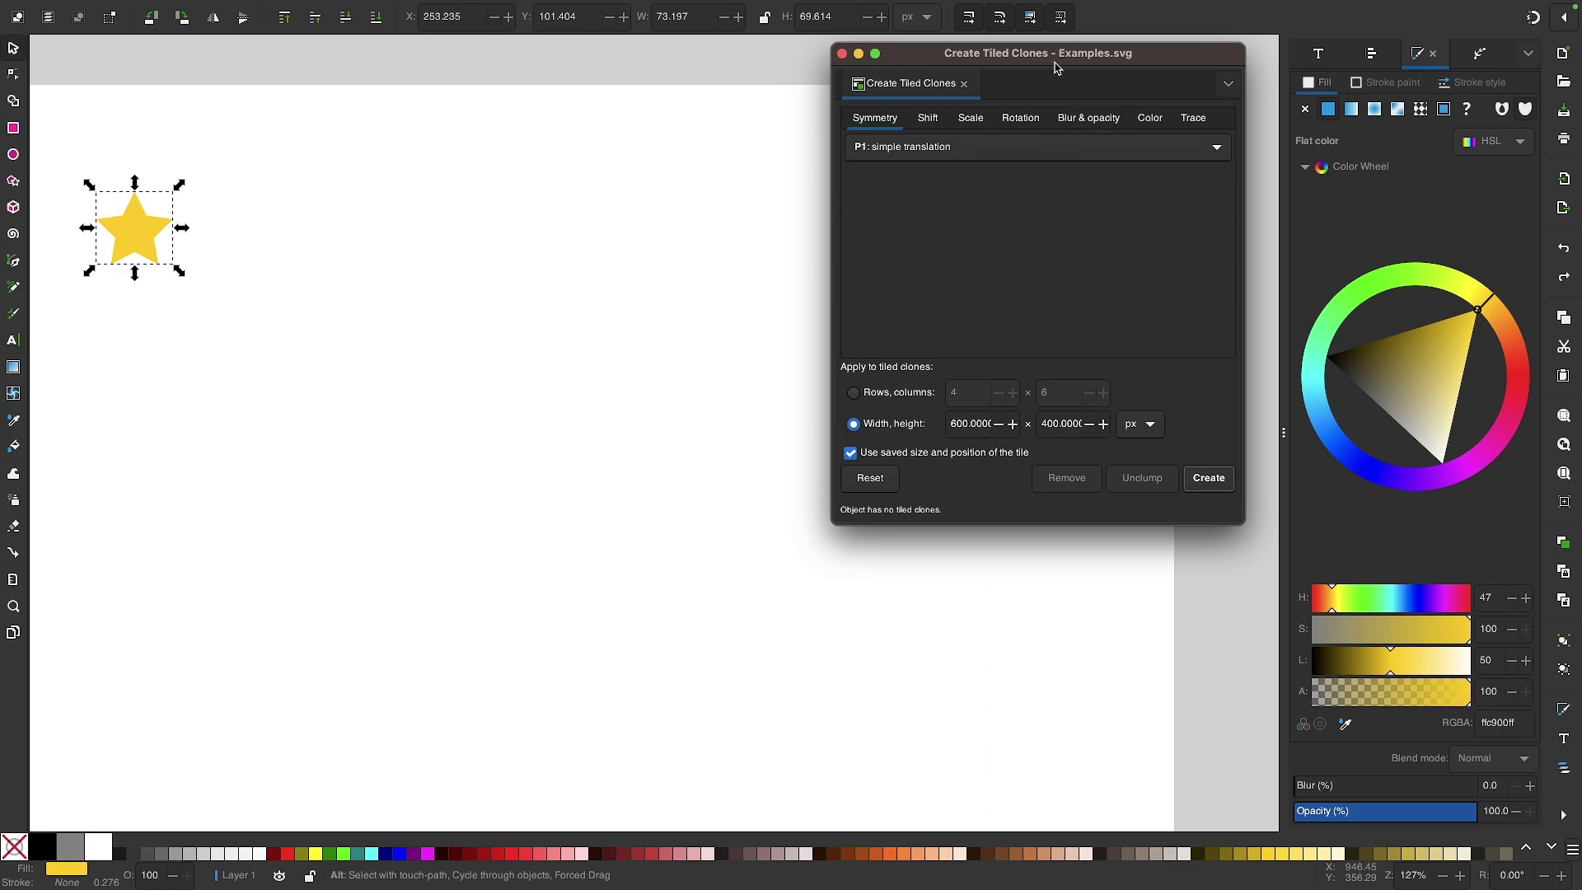
drag(1057, 59, 1045, 121)
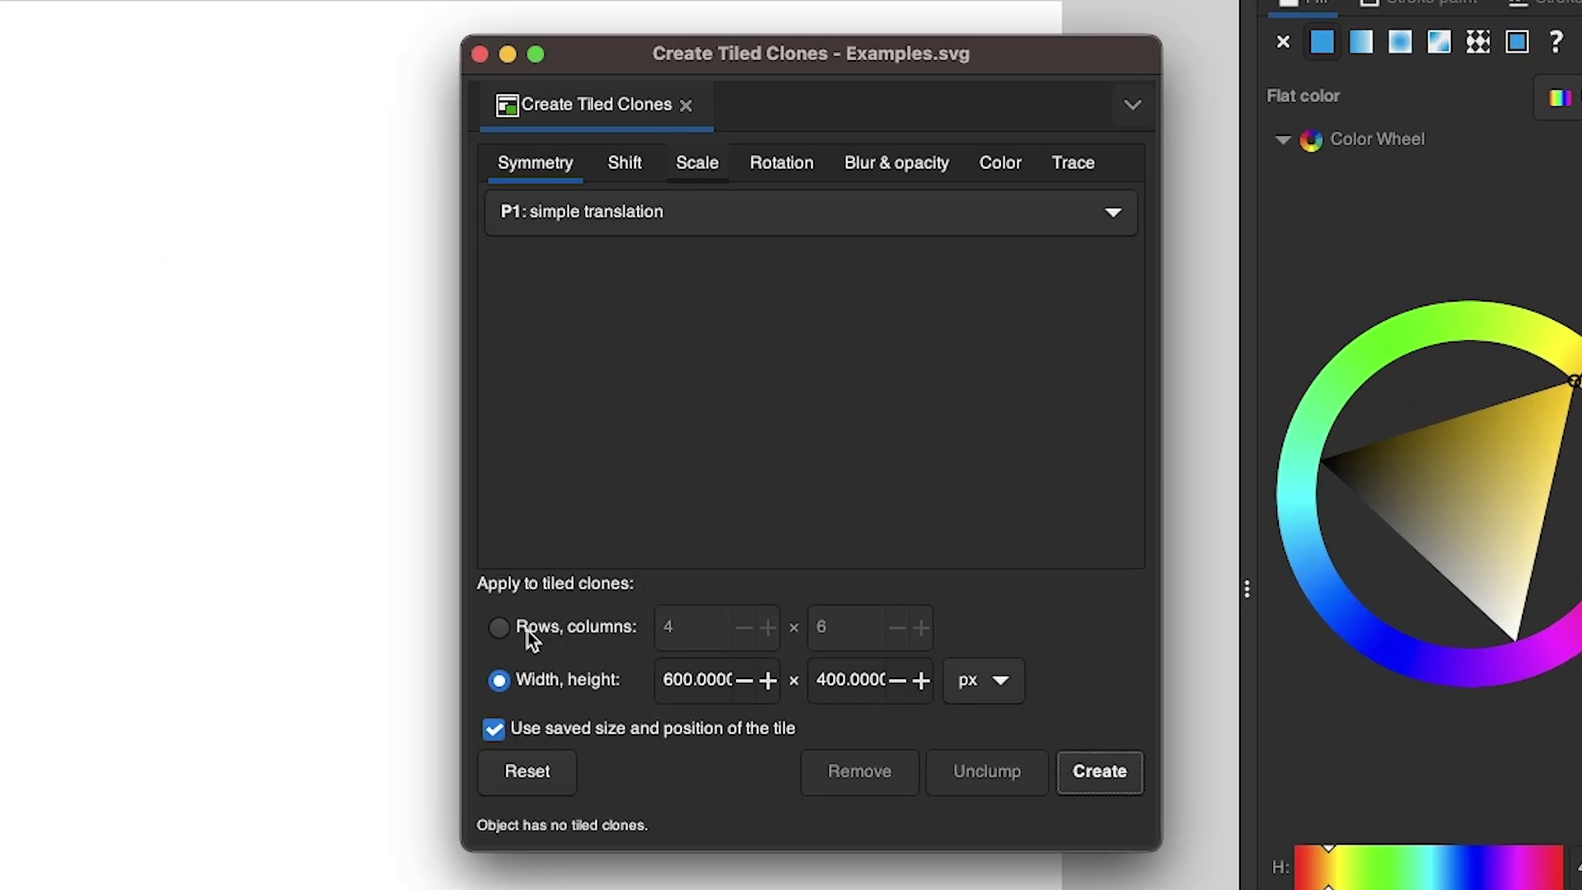
Return to rows and columns tiling with Scale X and Y per row and column at 20%.
click(530, 633)
click(711, 170)
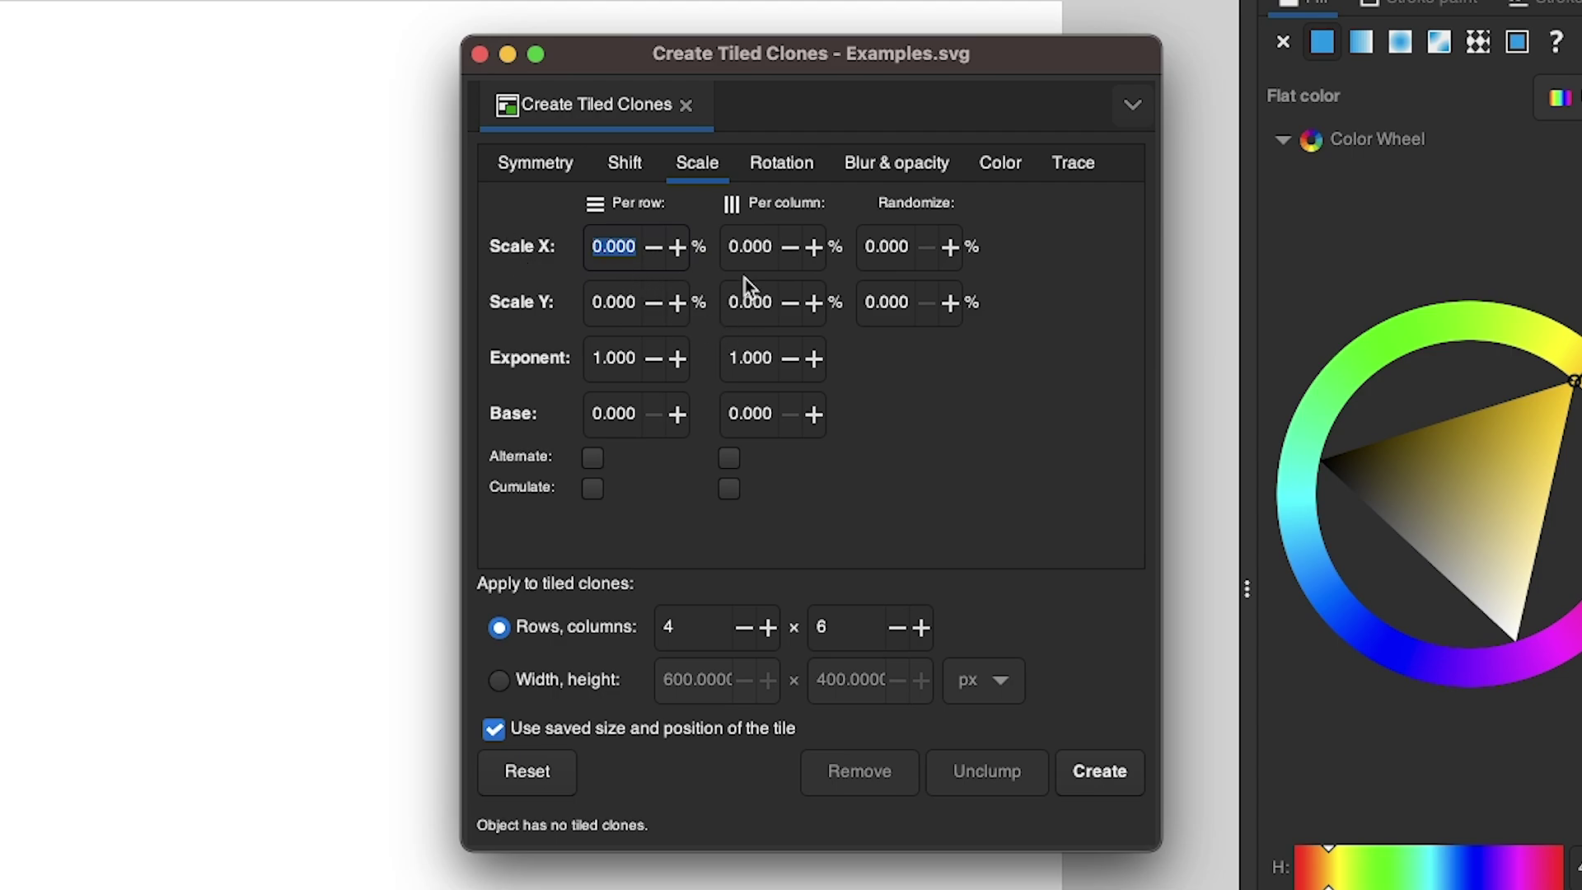
text(20)
click(776, 246)
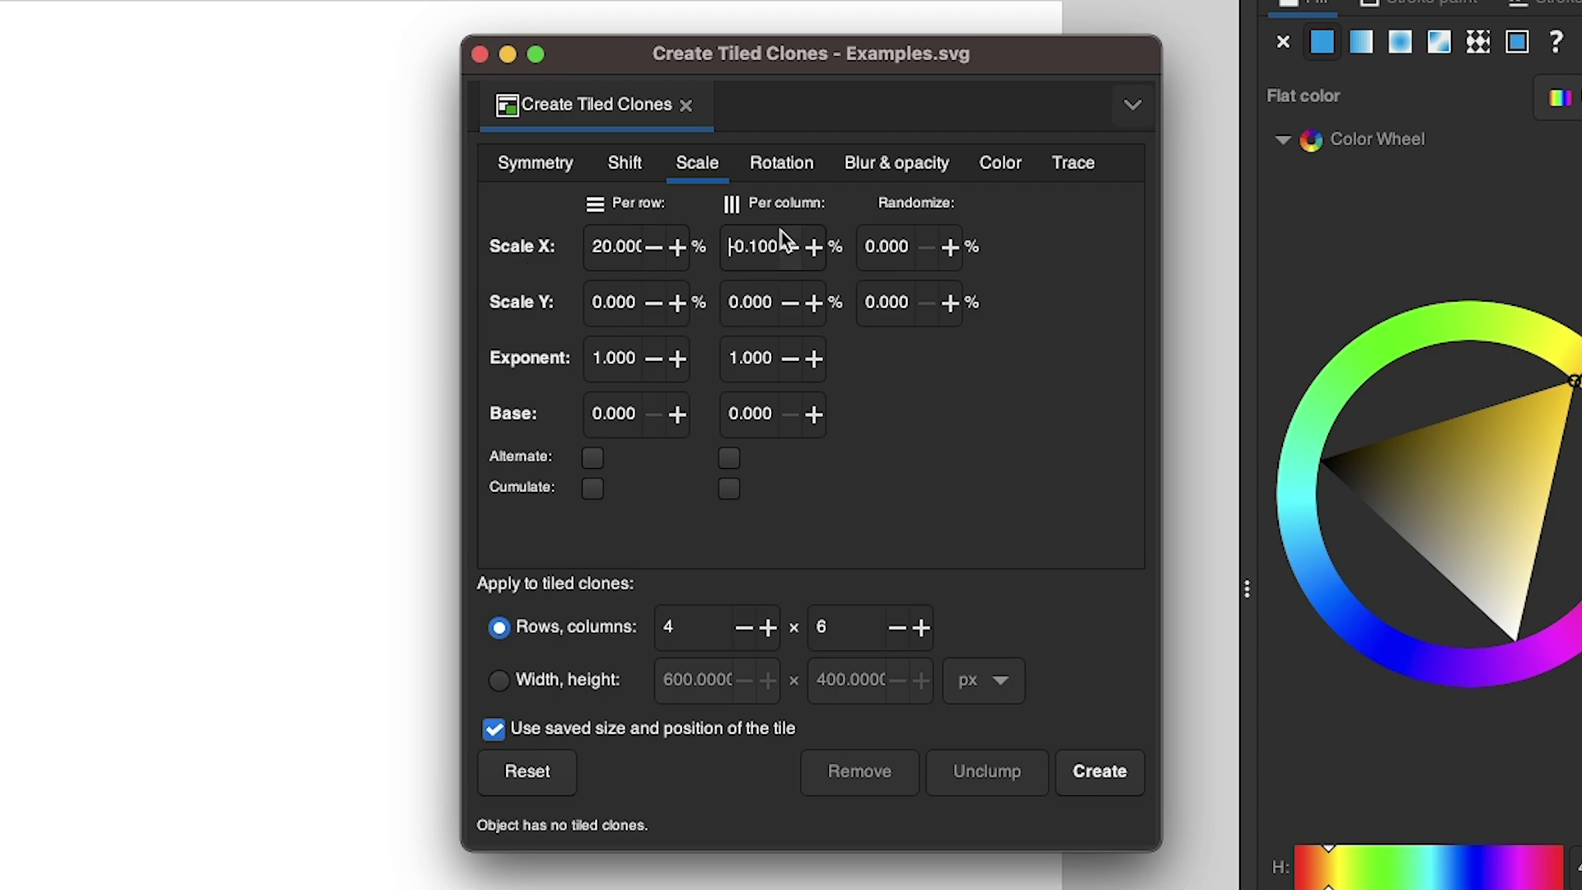
text(-0.2)
key(BackSpace)
key(BackSpace)
key(BackSpace)
key(BackSpace)
text(0.20)
key(BackSpace)
key(BackSpace)
key(BackSpace)
key(BackSpace)
text(20)
click(604, 302)
text(20)
click(754, 302)
text(20)
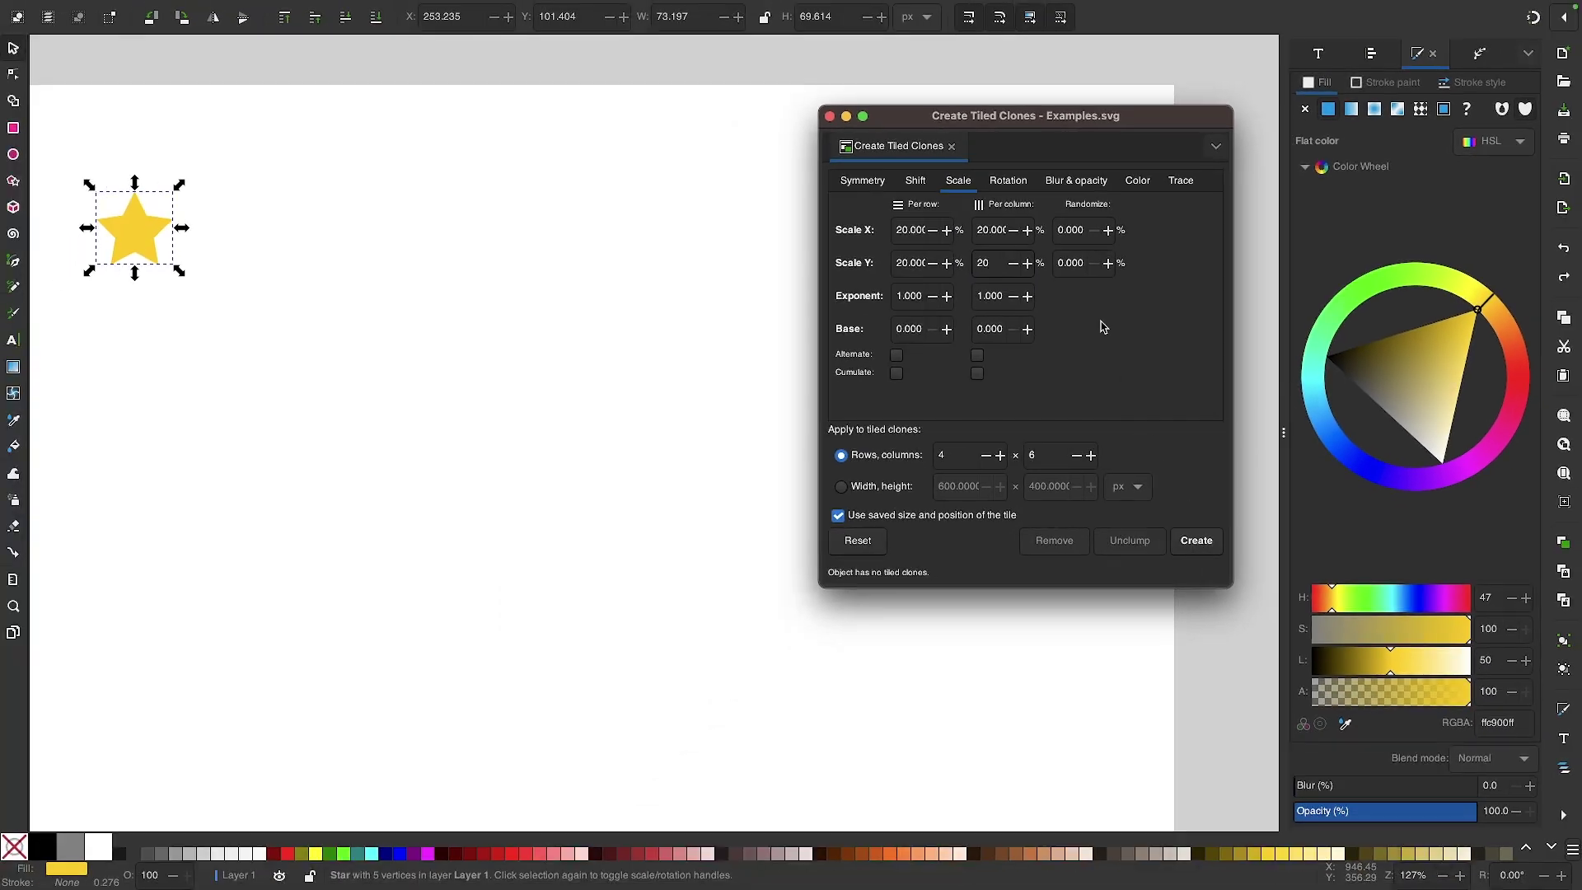
Create the 20%-growing star clones, resize the original, then undo the clones.
click(1200, 546)
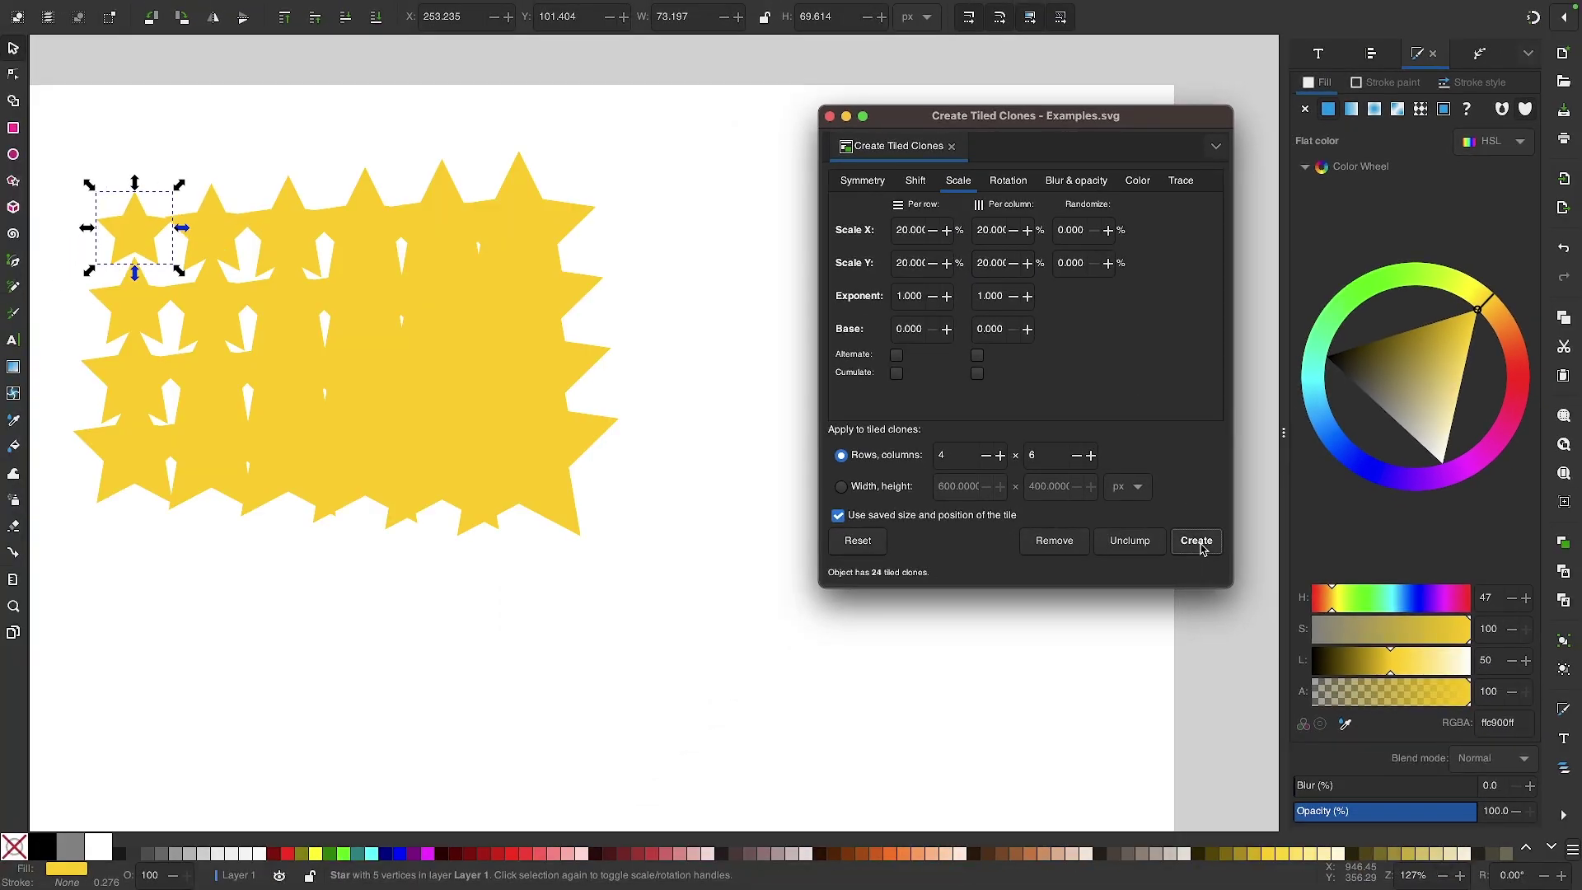
scroll(422, 356, up, 2)
scroll(422, 356, left, 2)
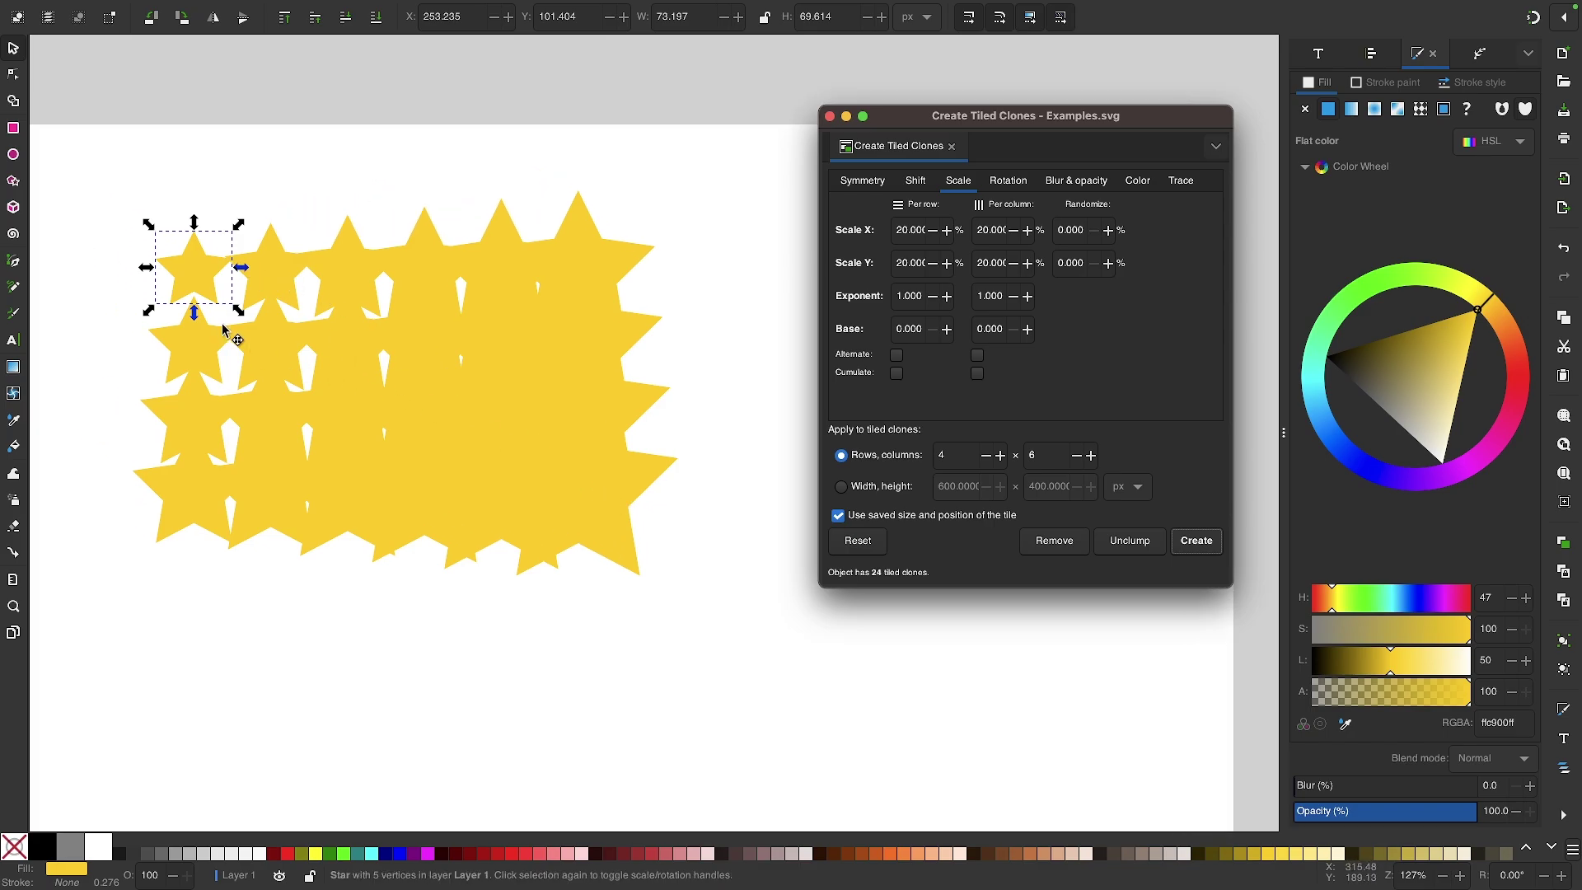
drag(239, 311, 202, 278)
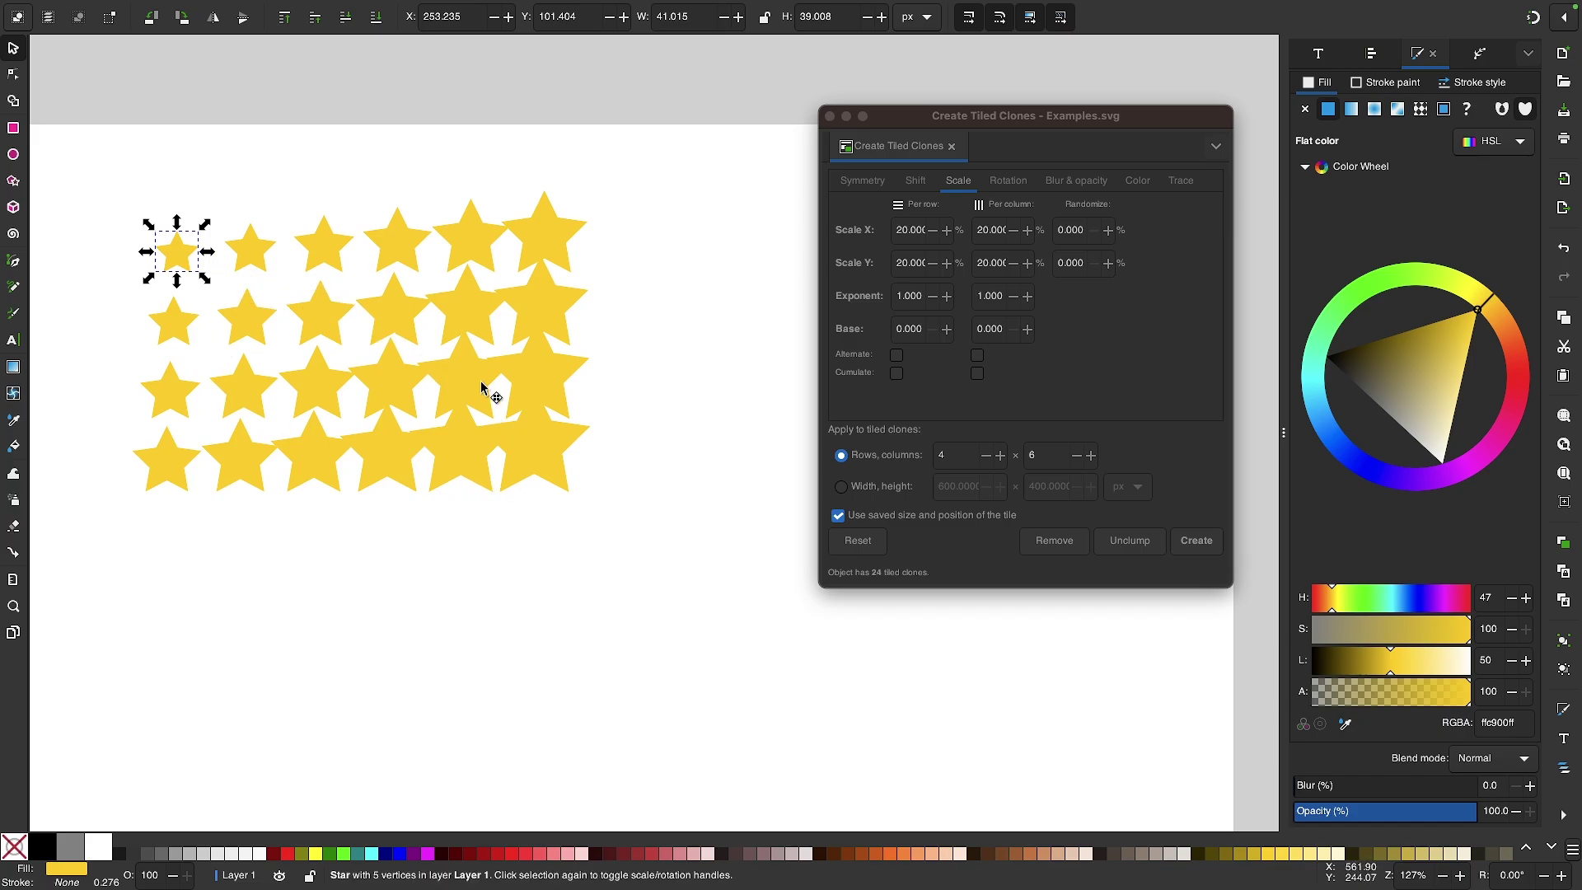
key(ctrl+z)
key(ctrl+z)
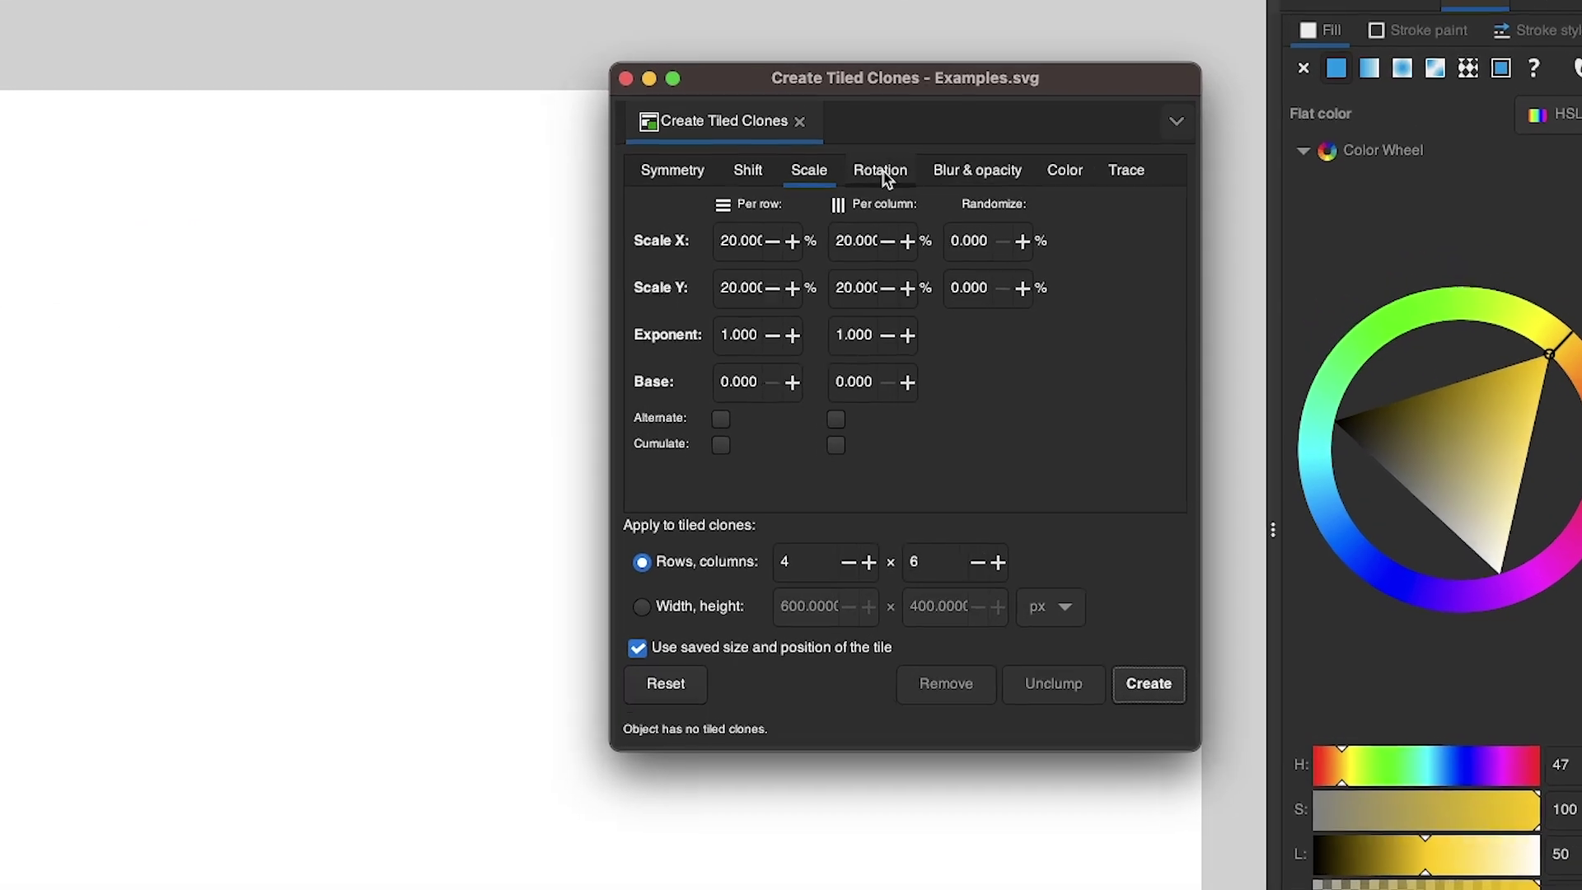
Create star clones rotated 45° per row and per column, then remove them.
click(882, 173)
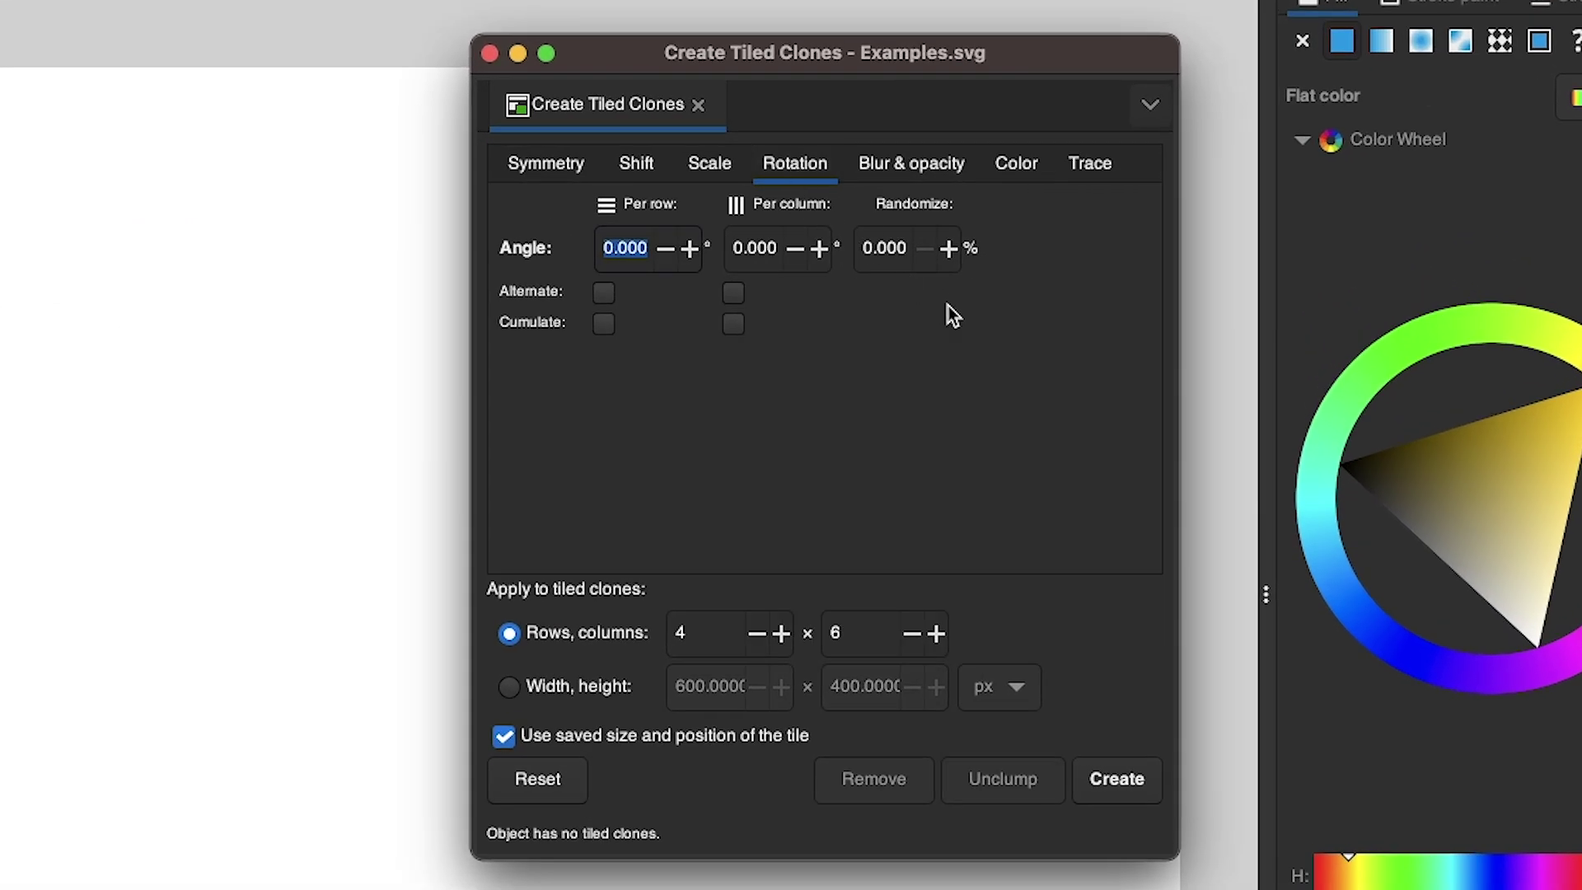
click(548, 783)
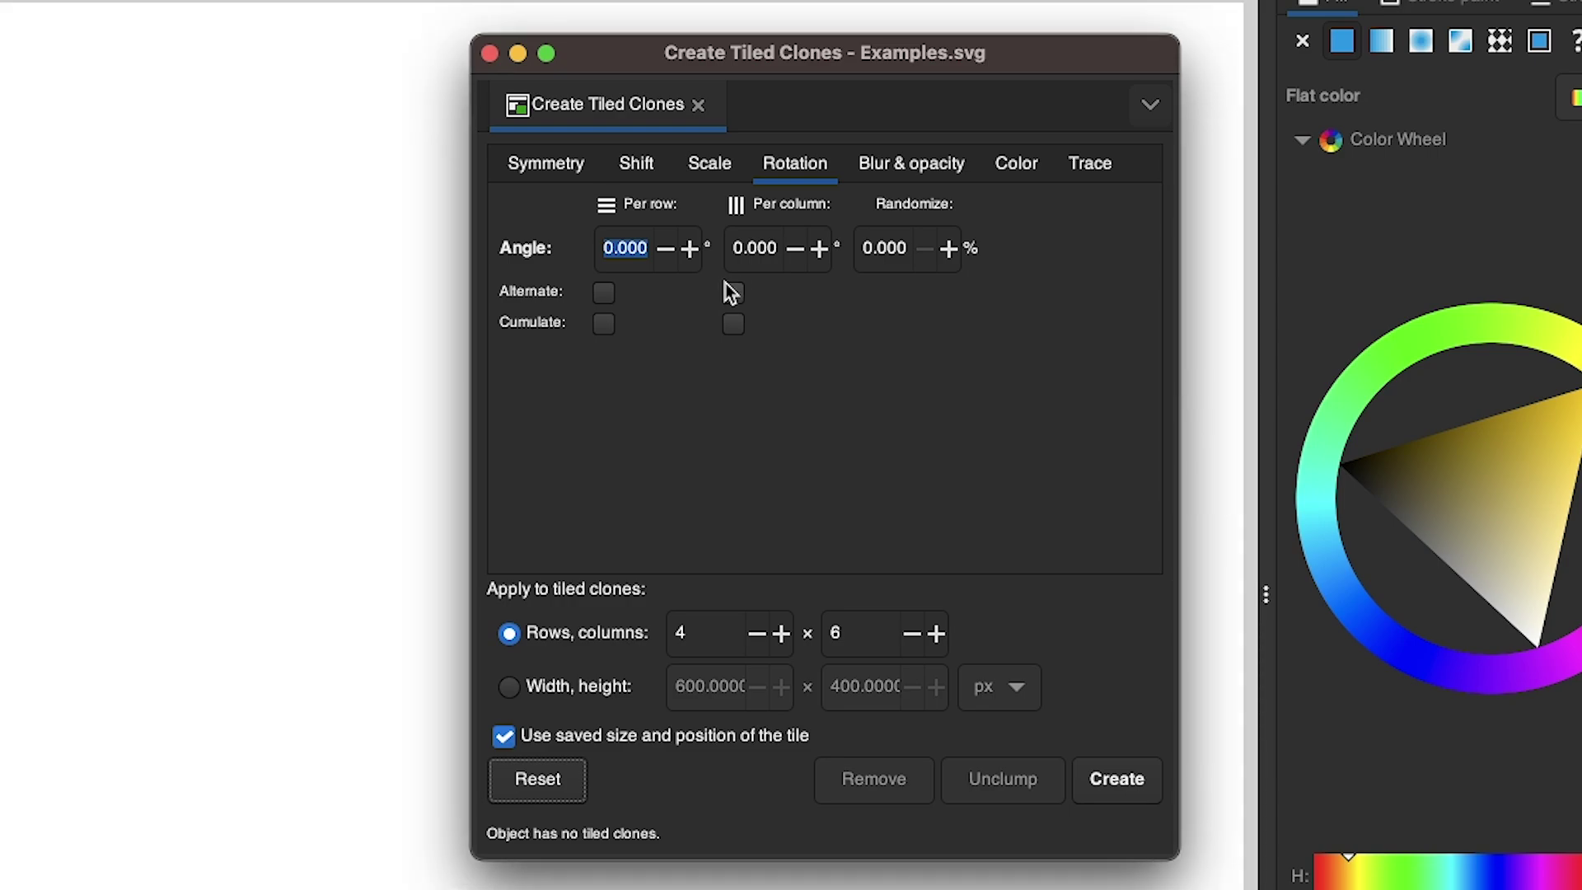
drag(621, 247, 642, 246)
text(45)
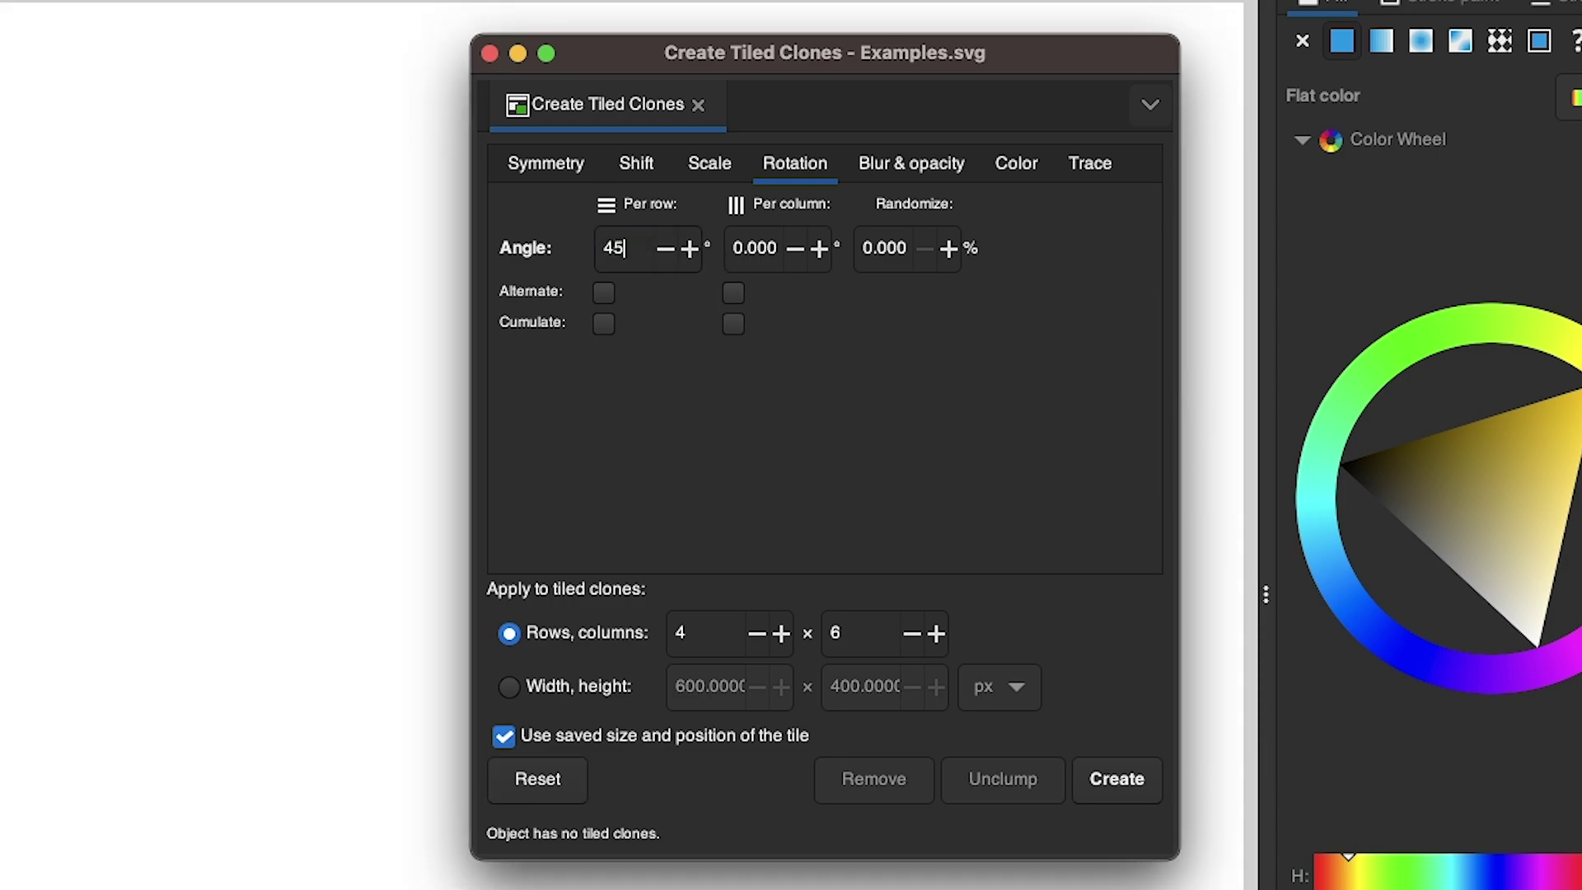
click(754, 247)
text(45)
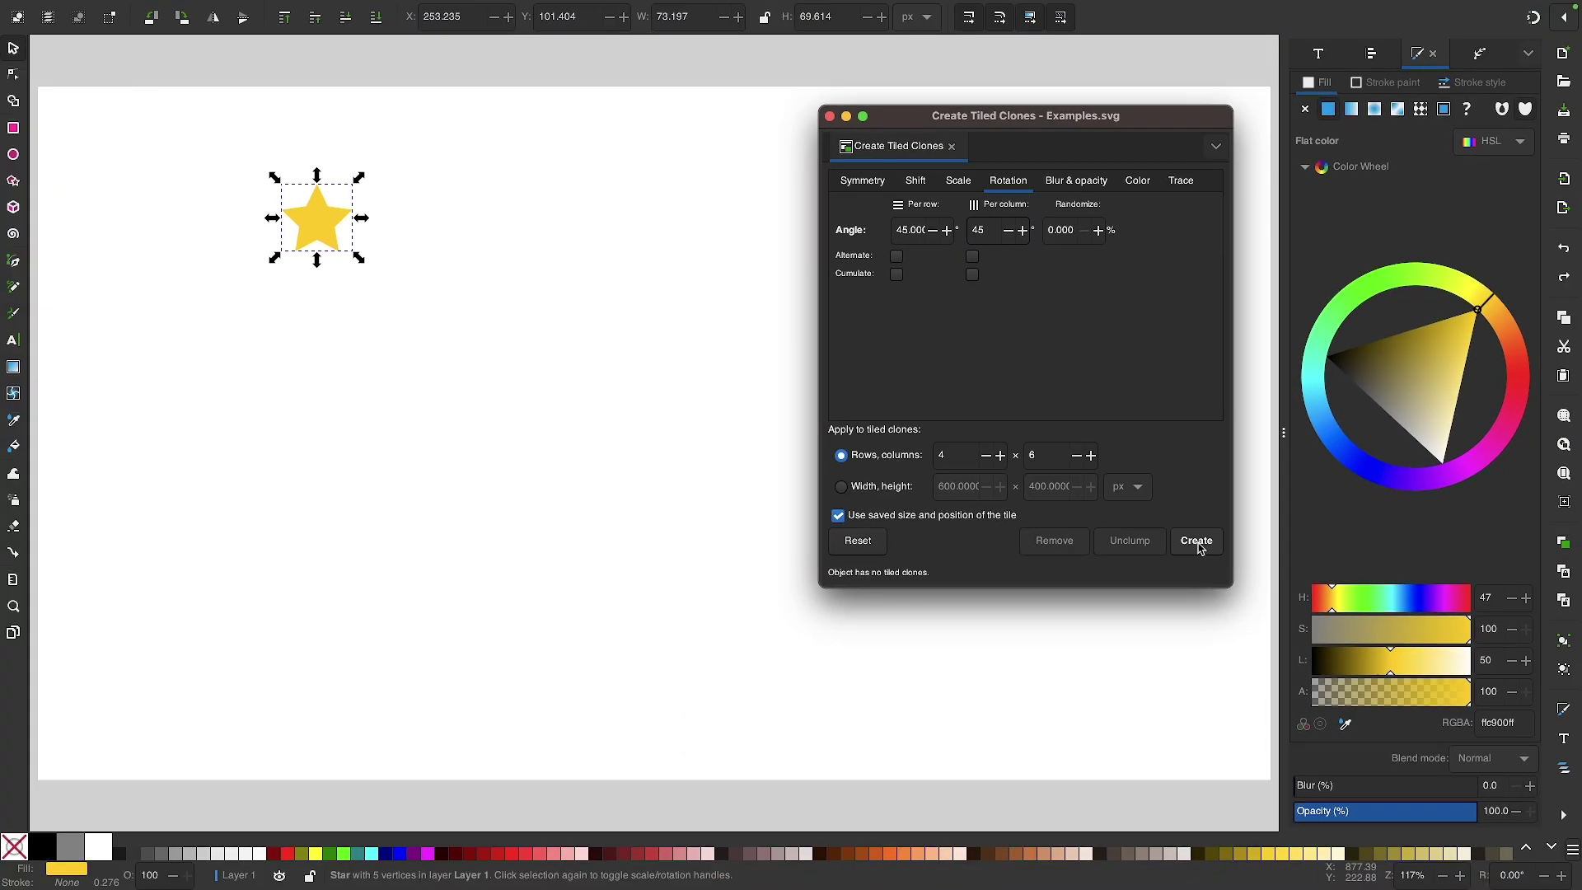
click(1144, 697)
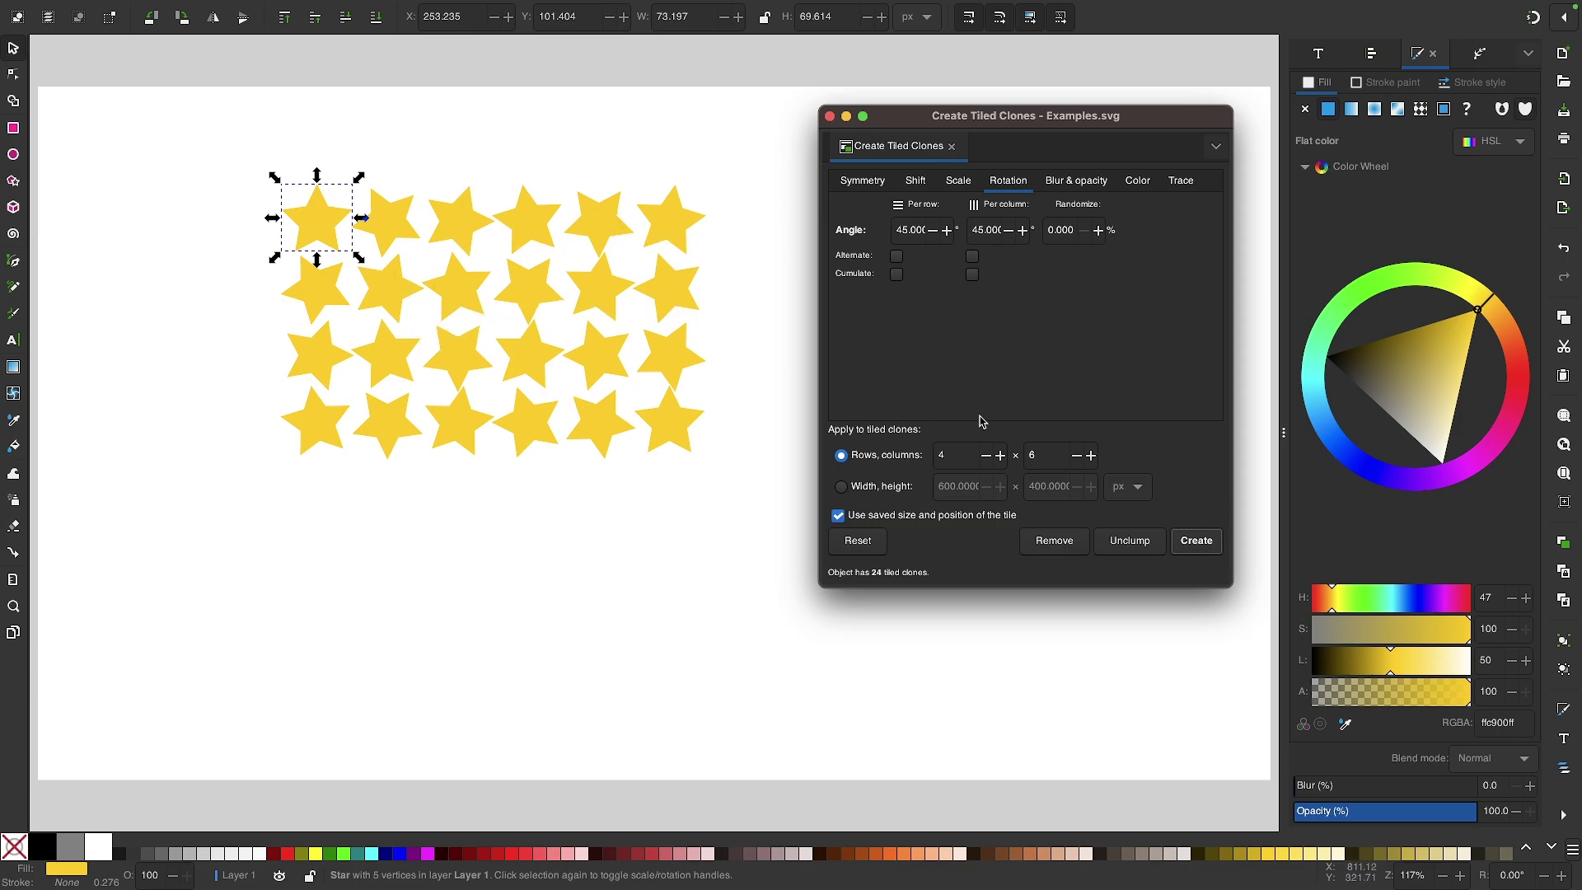
key(alt+r)
Test clones with blur 10 per row and per column, then undo them.
click(1077, 181)
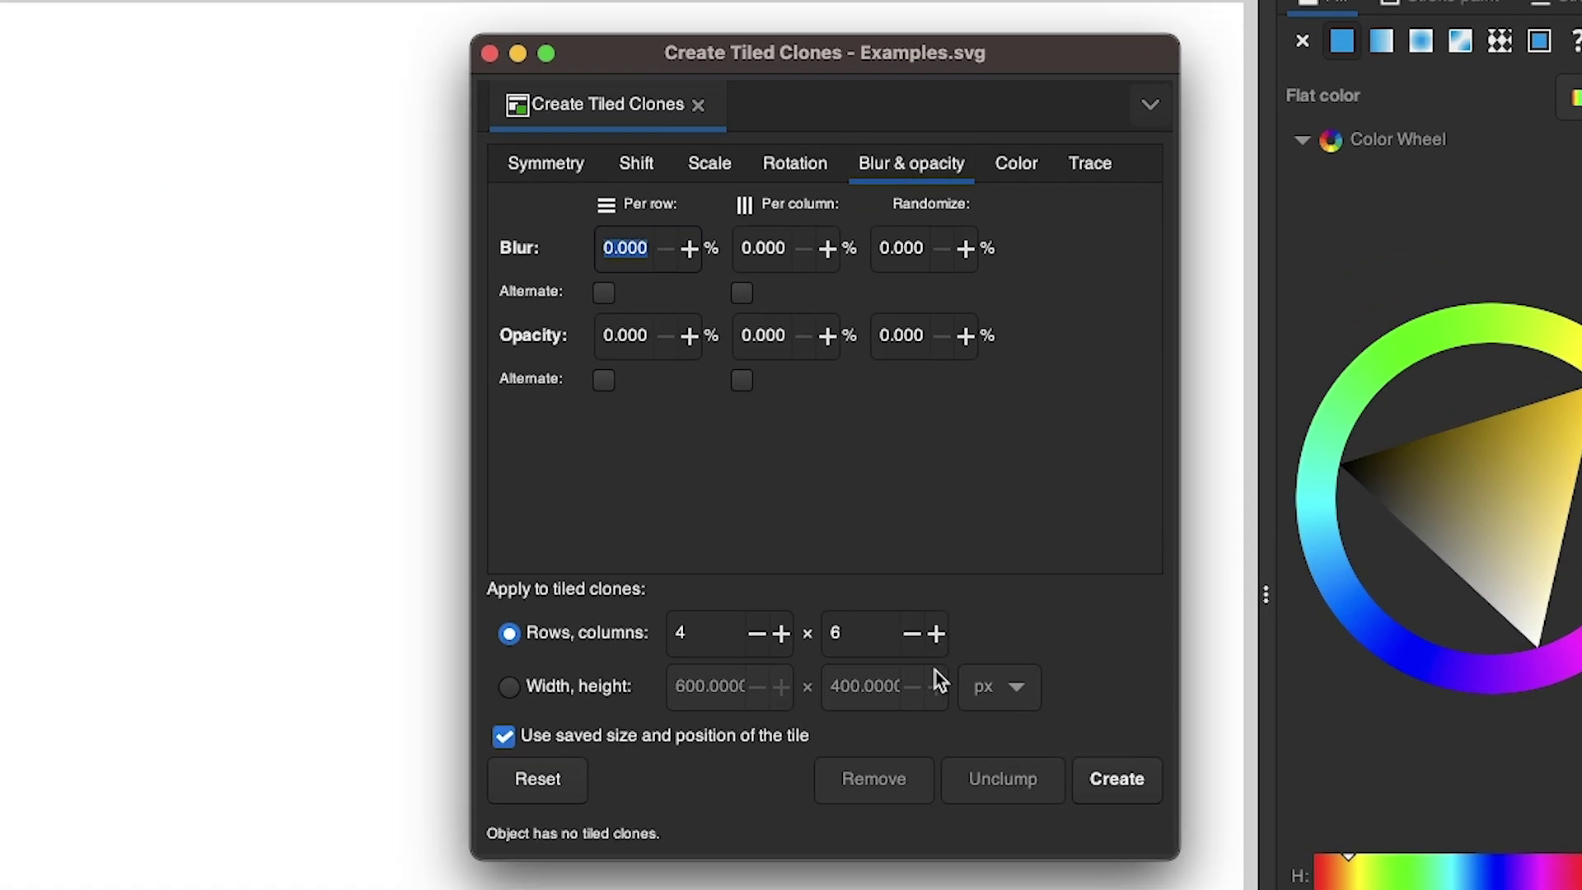
click(544, 779)
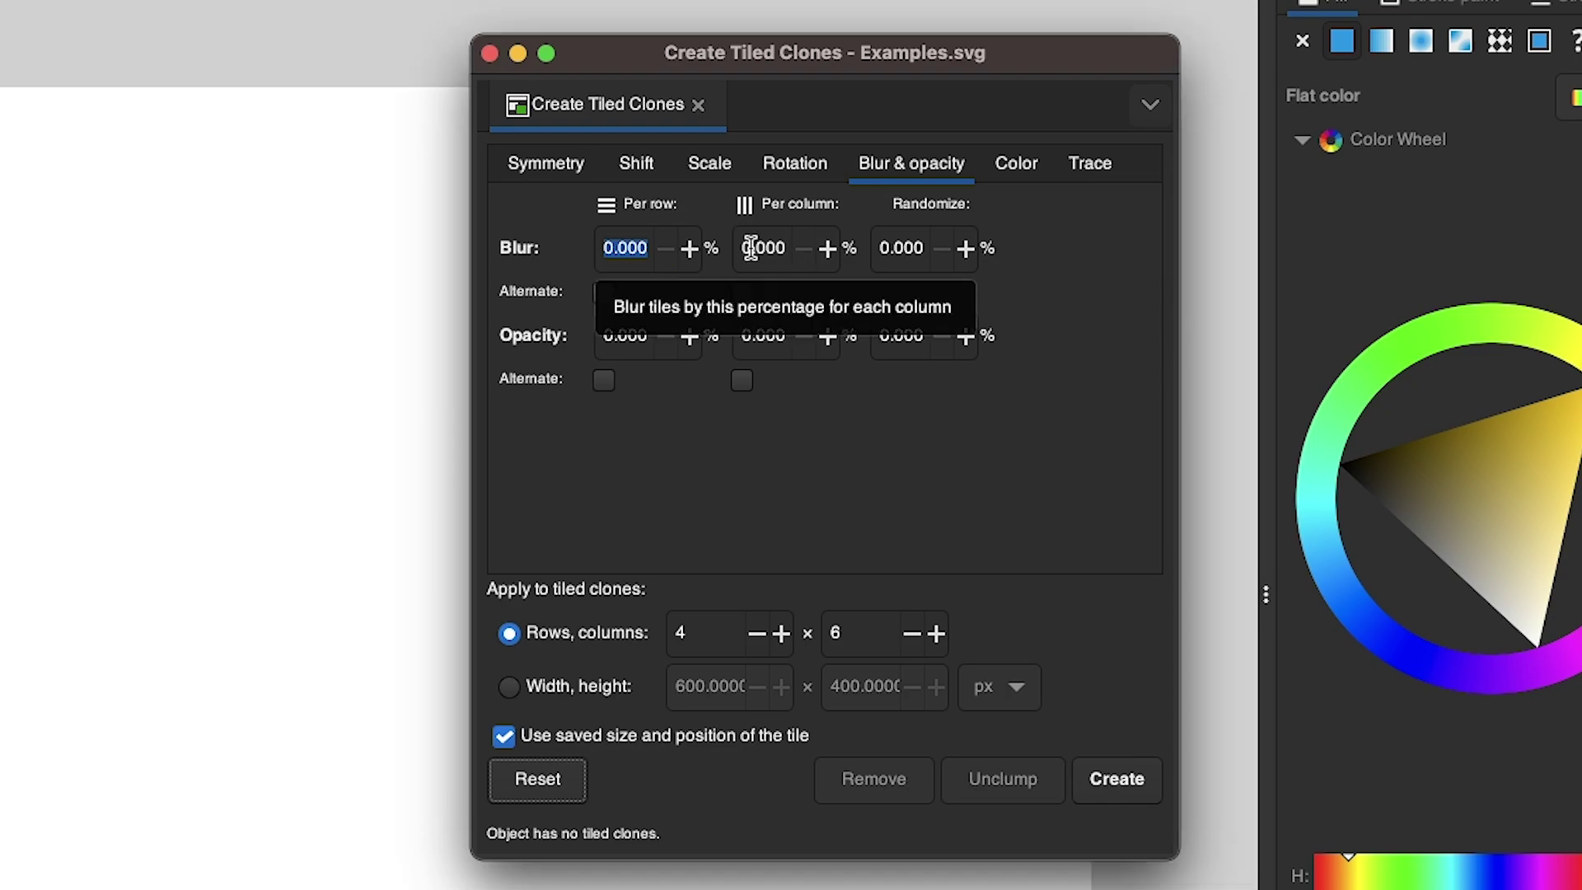
click(623, 248)
text(10)
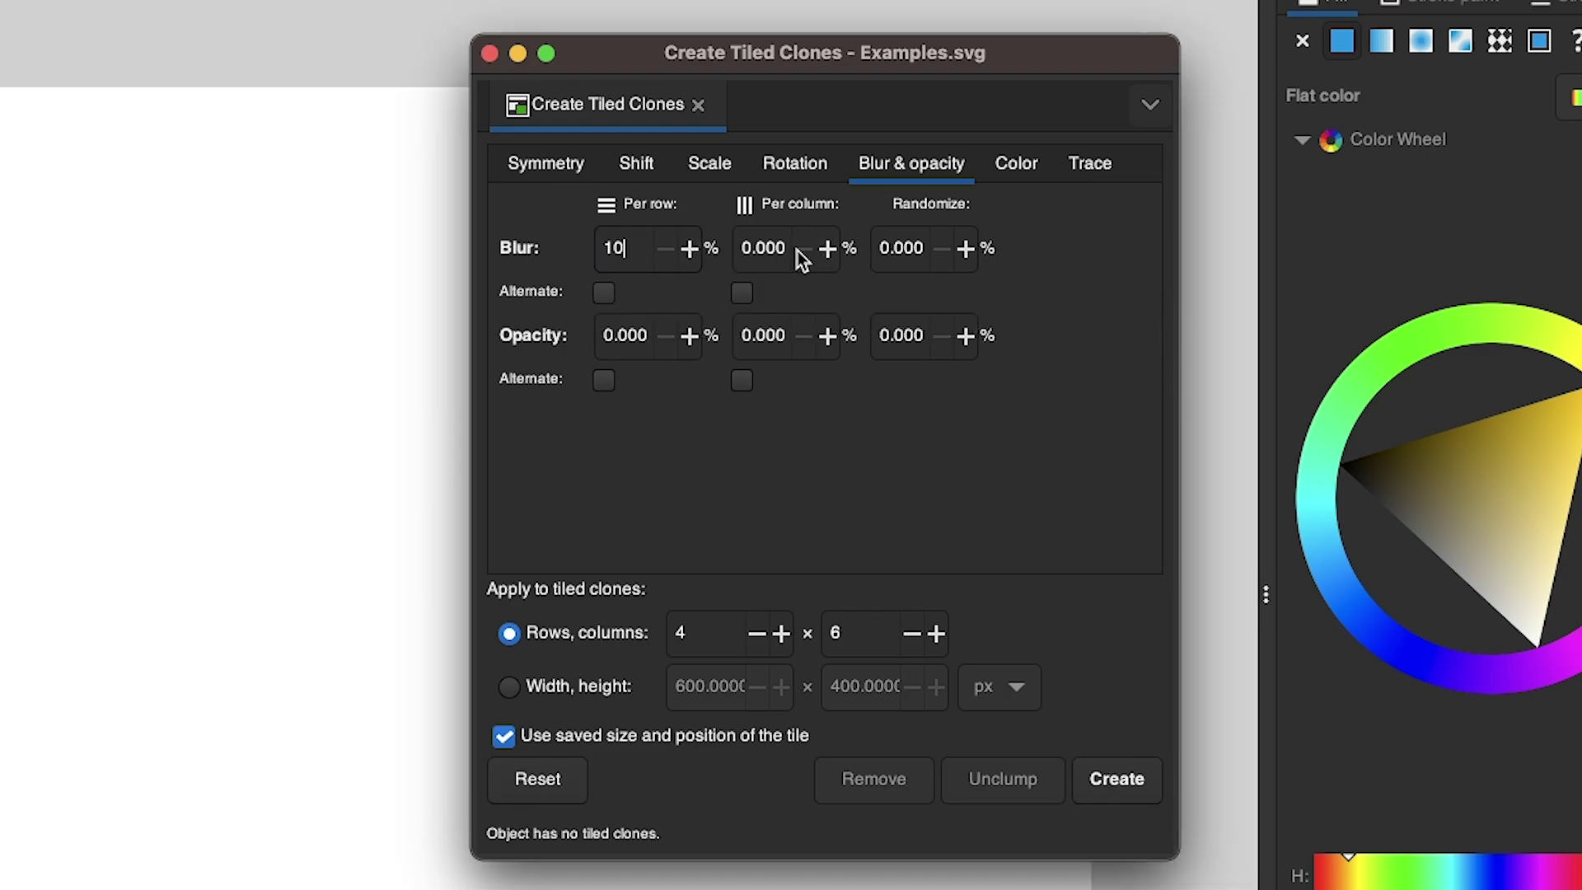
click(798, 251)
text(10)
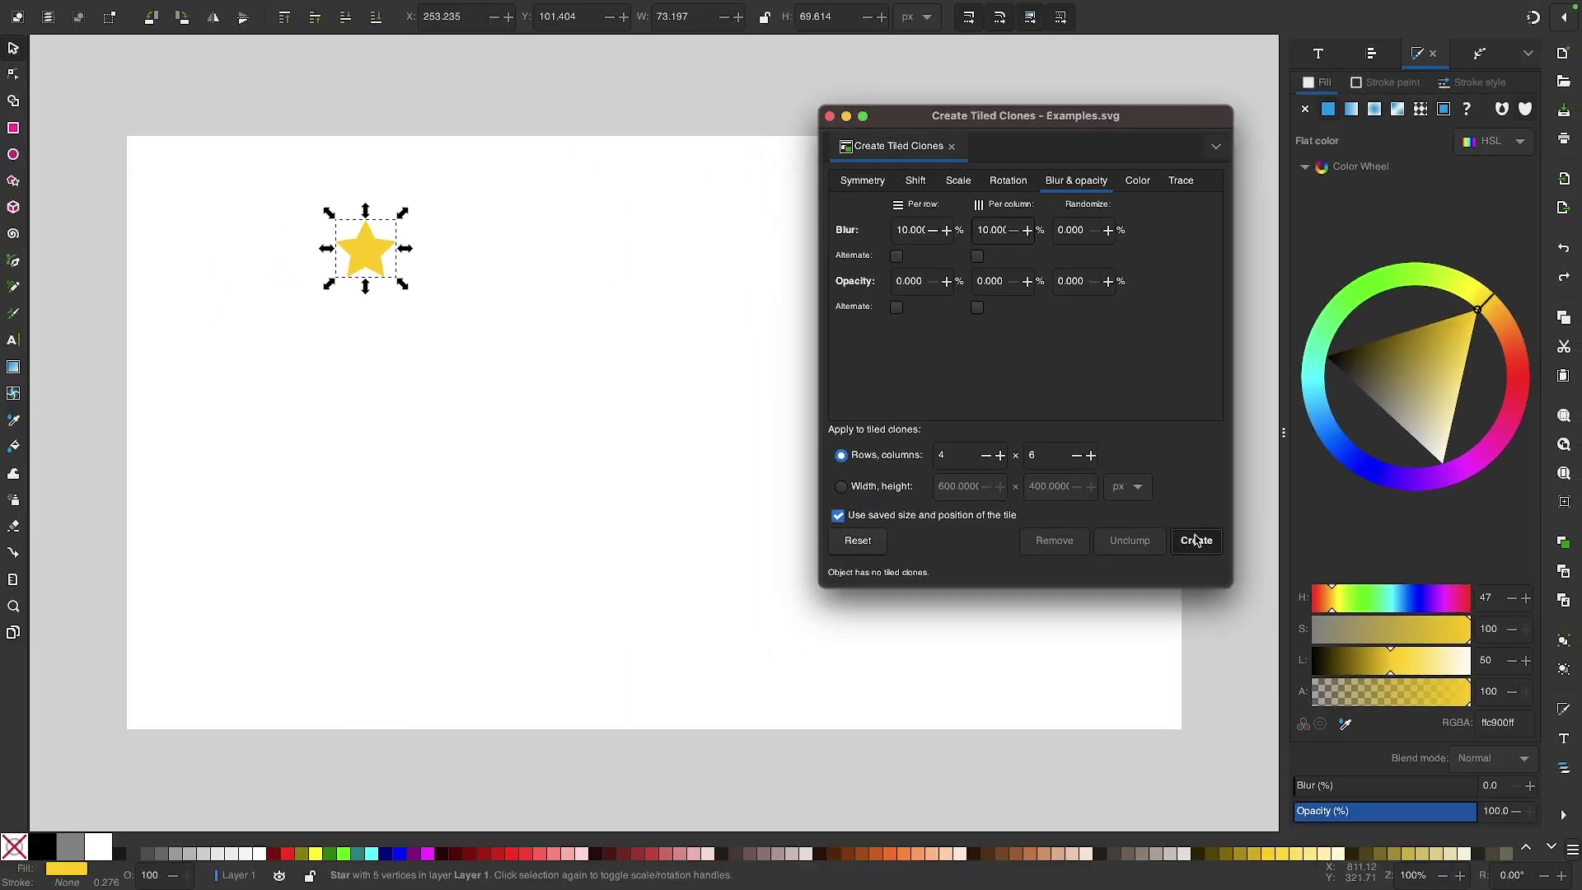
click(1139, 712)
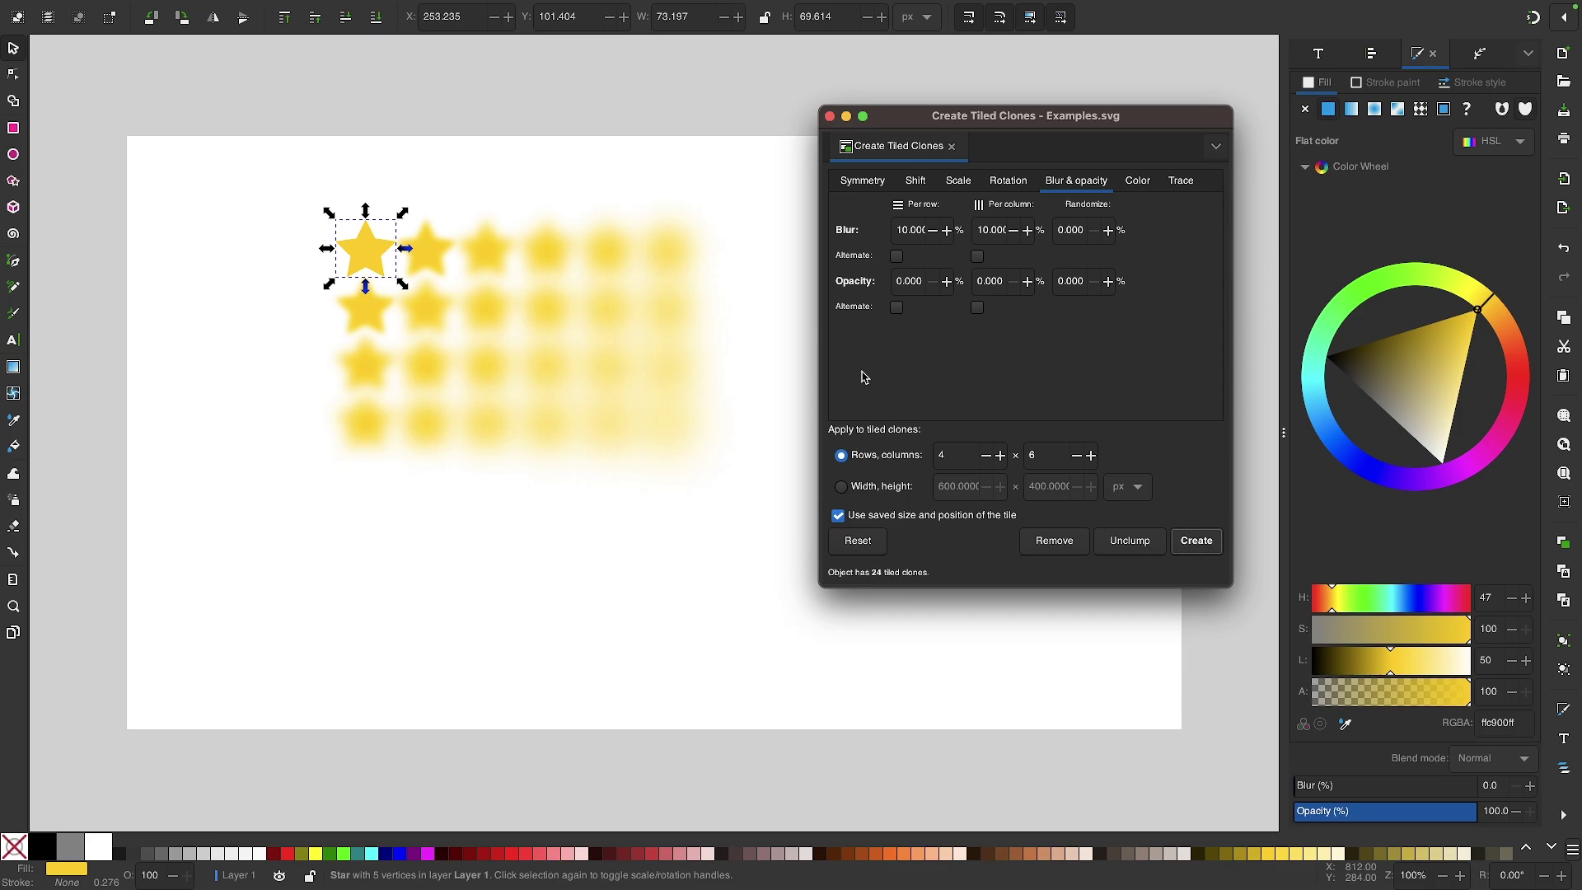
key(ctrl+z)
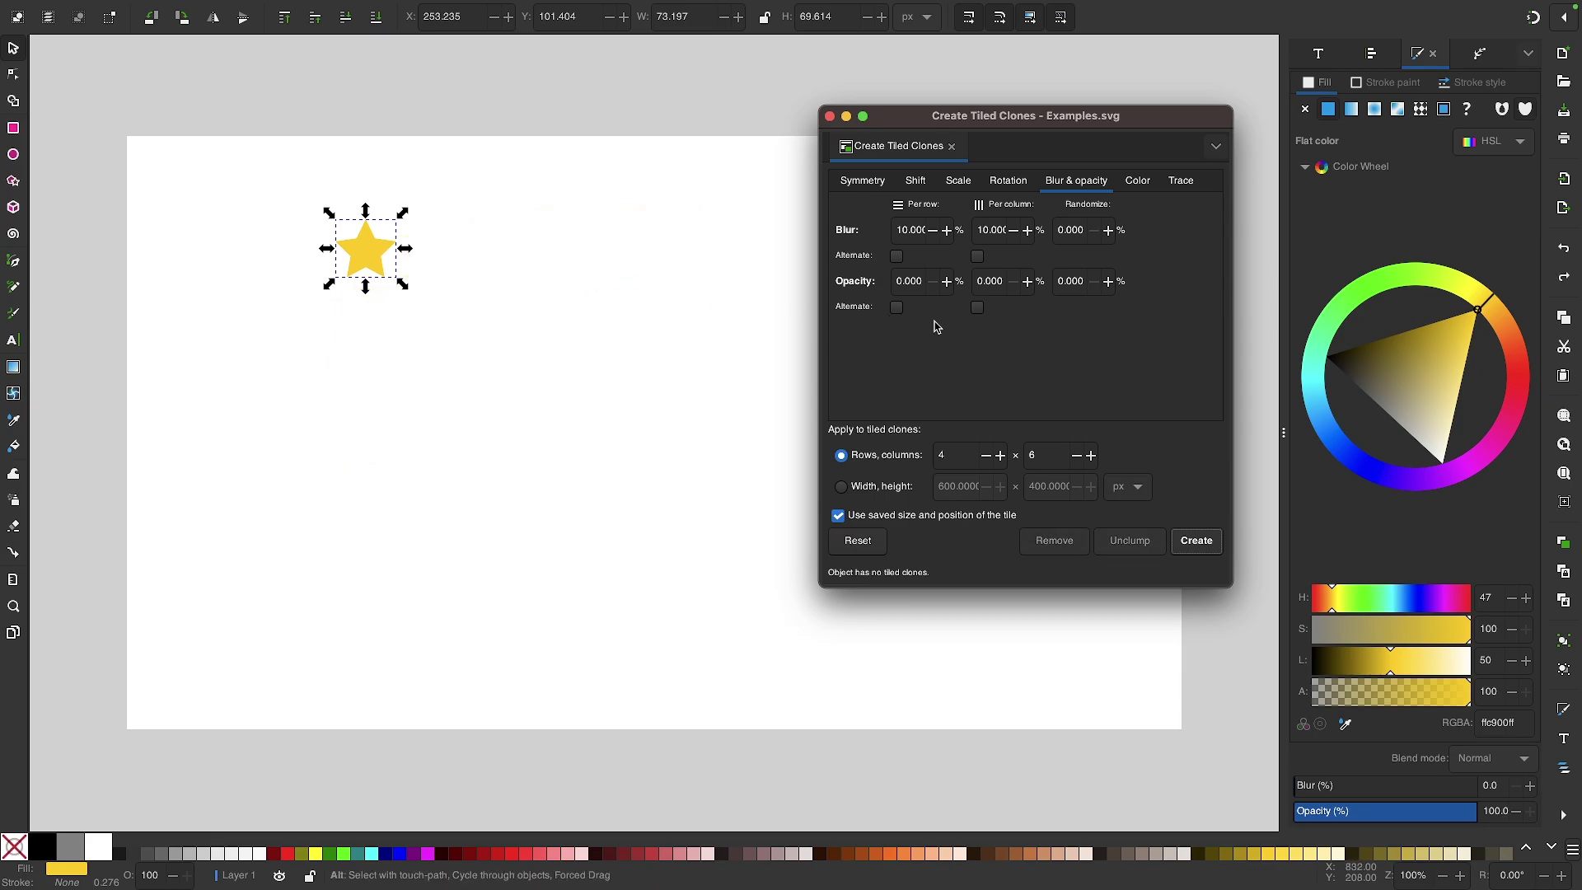
Reset the tiling and create clones fading 10% opacity per row and column.
click(880, 541)
text(10)
click(996, 280)
text(10)
click(1214, 540)
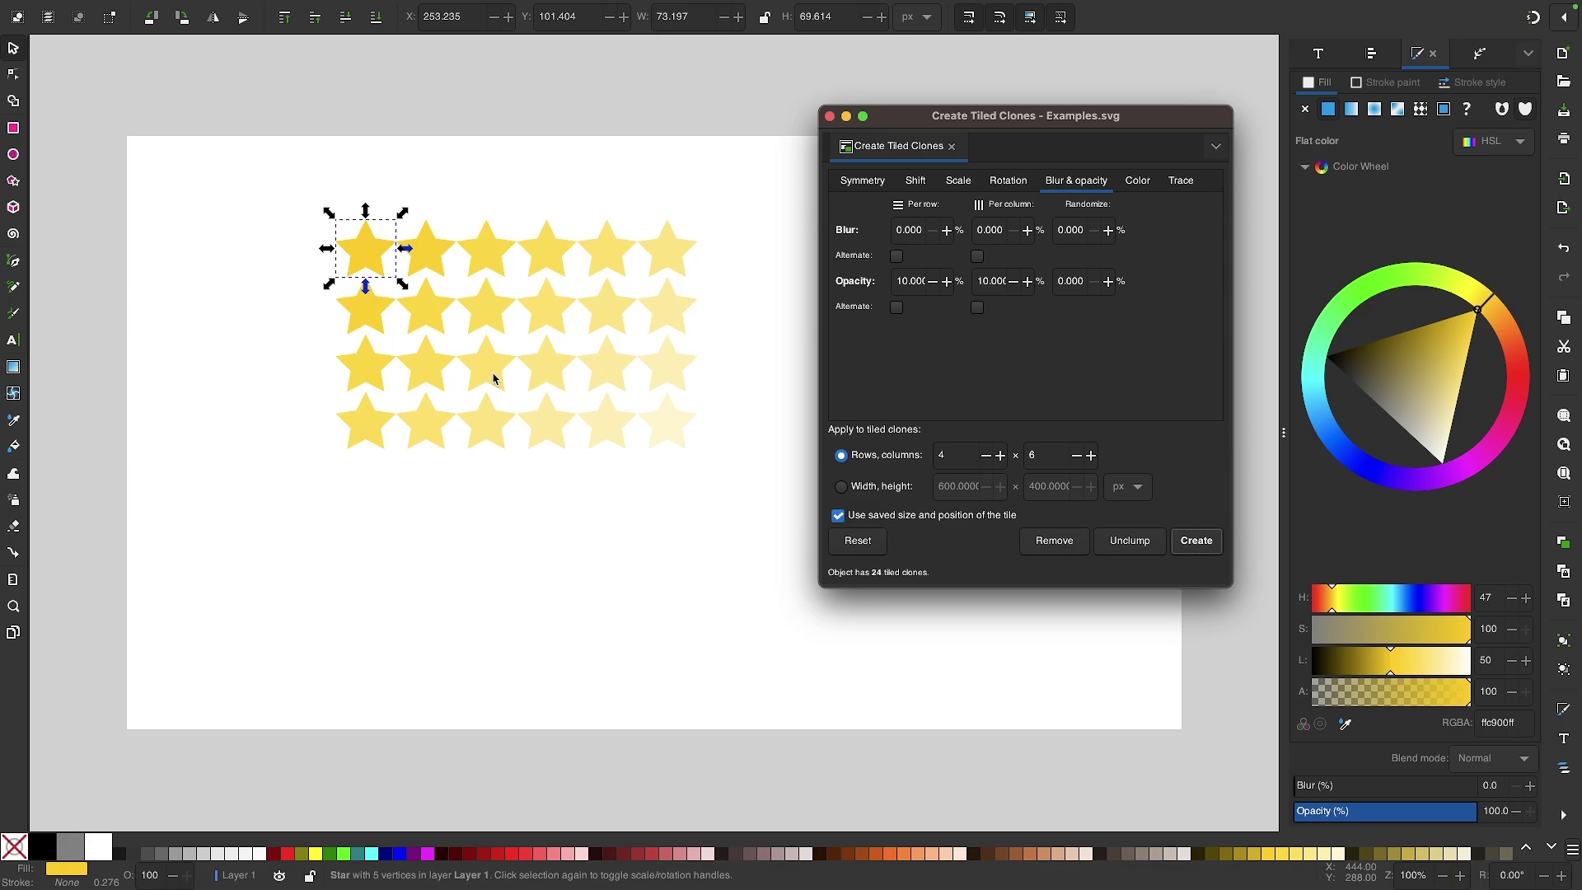
Enable 'Trace the drawing under the clones' and zoom around the halftone portrait.
click(1180, 179)
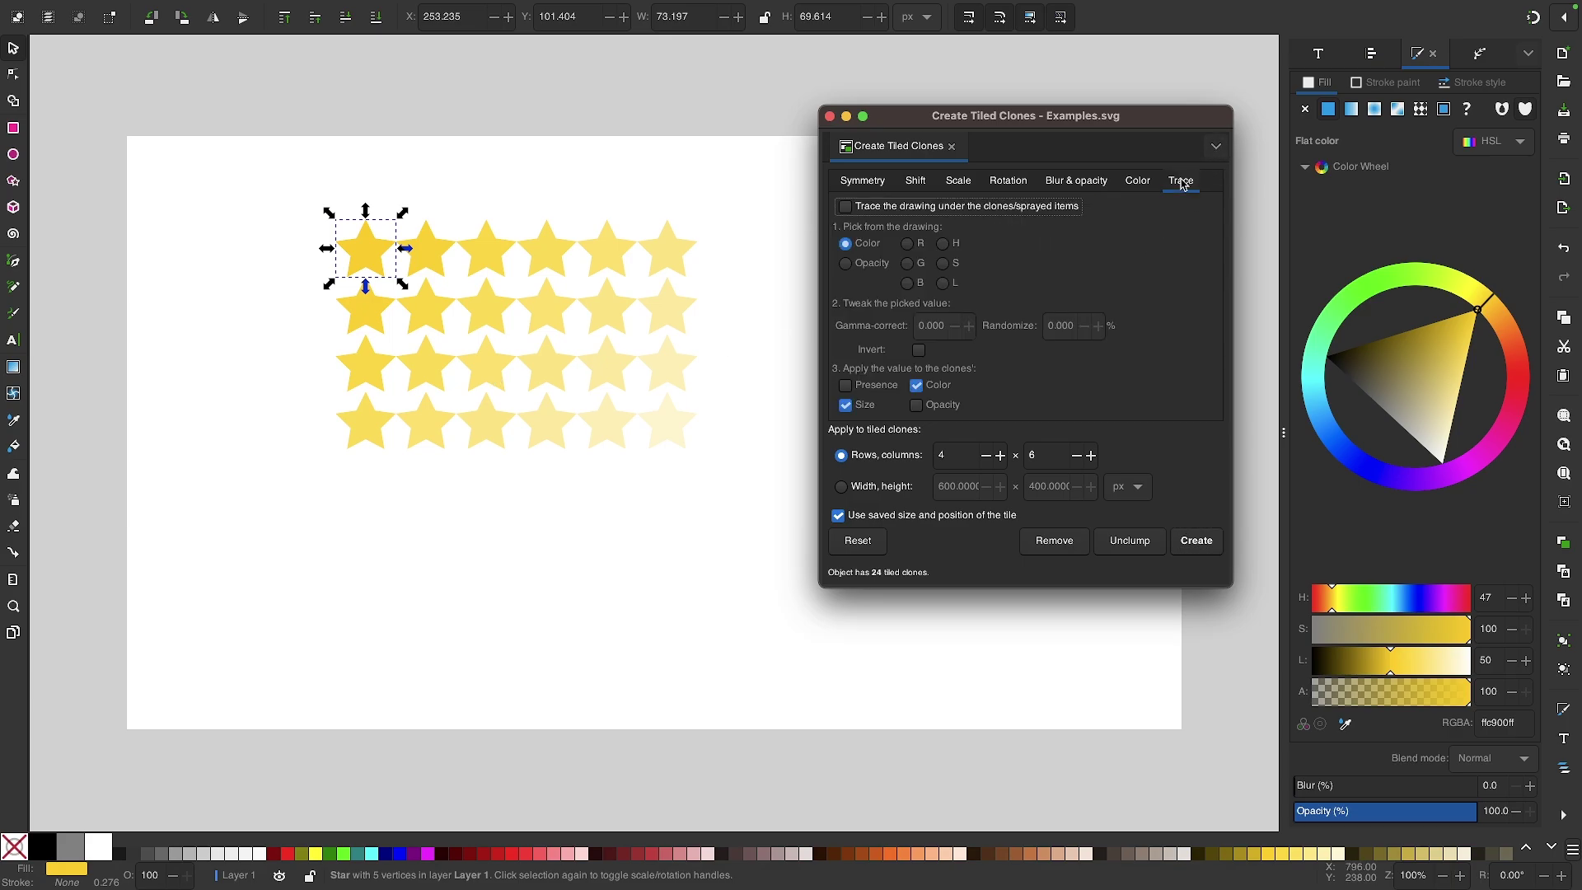
click(846, 207)
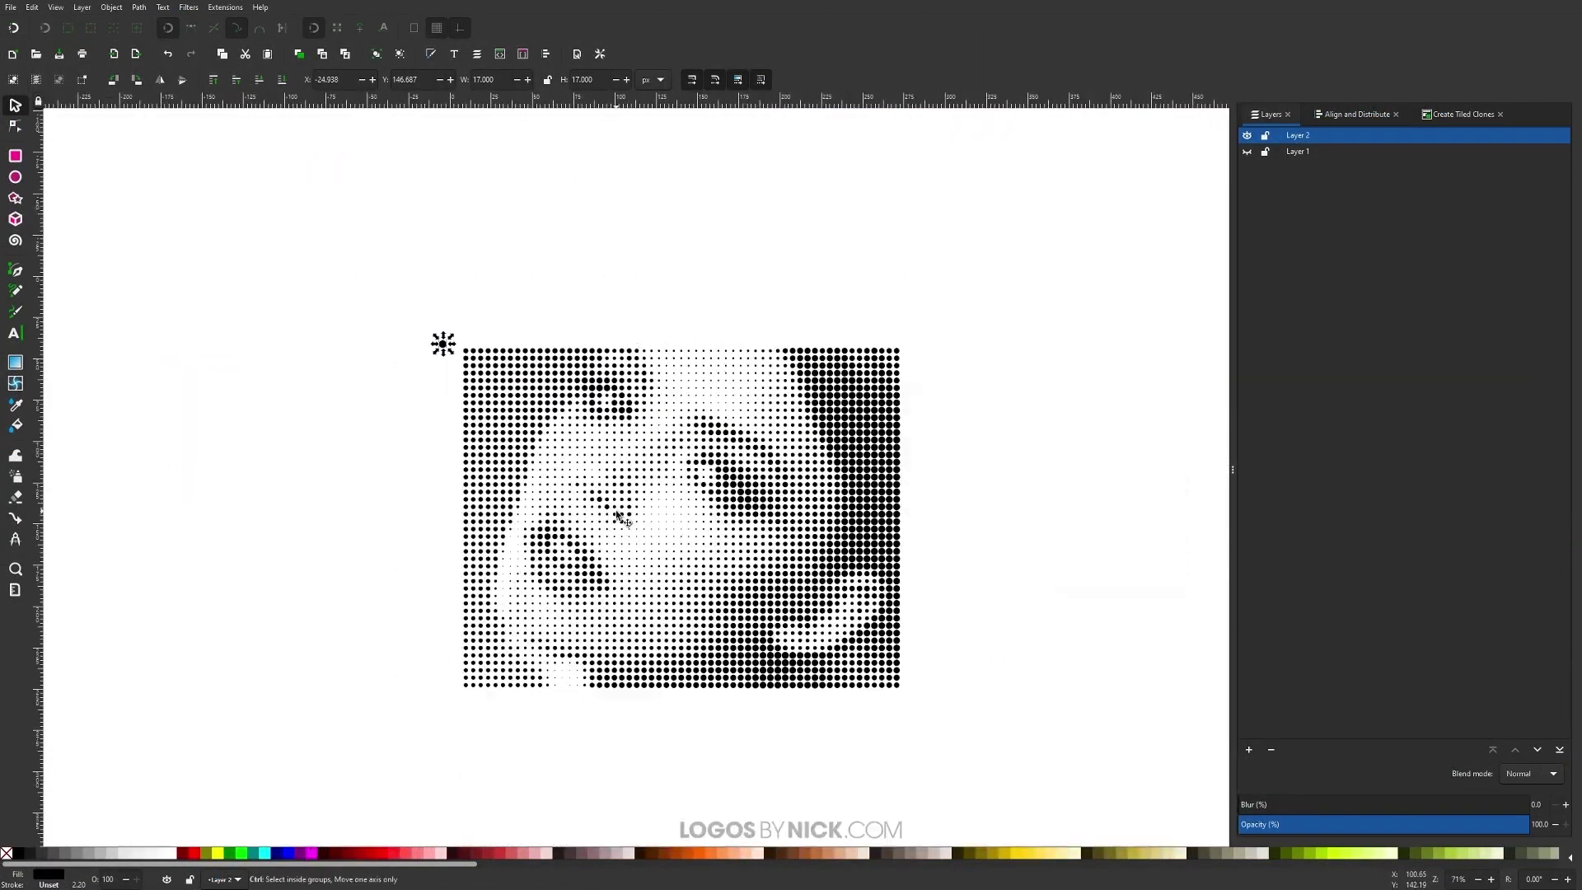
scroll(618, 517, up, 1)
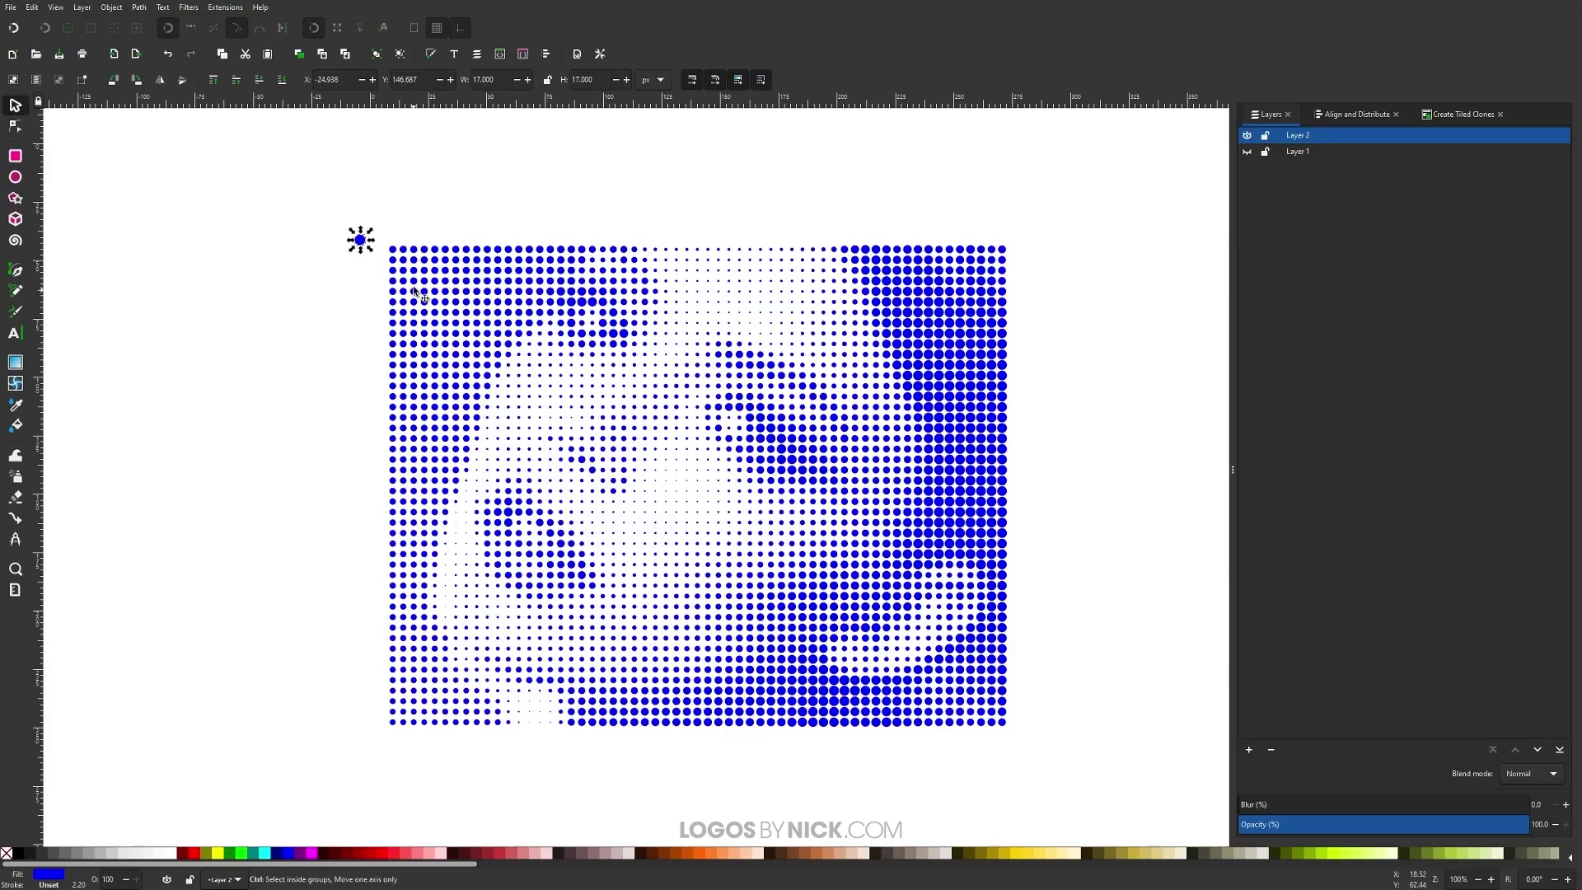
scroll(388, 300, up, 4)
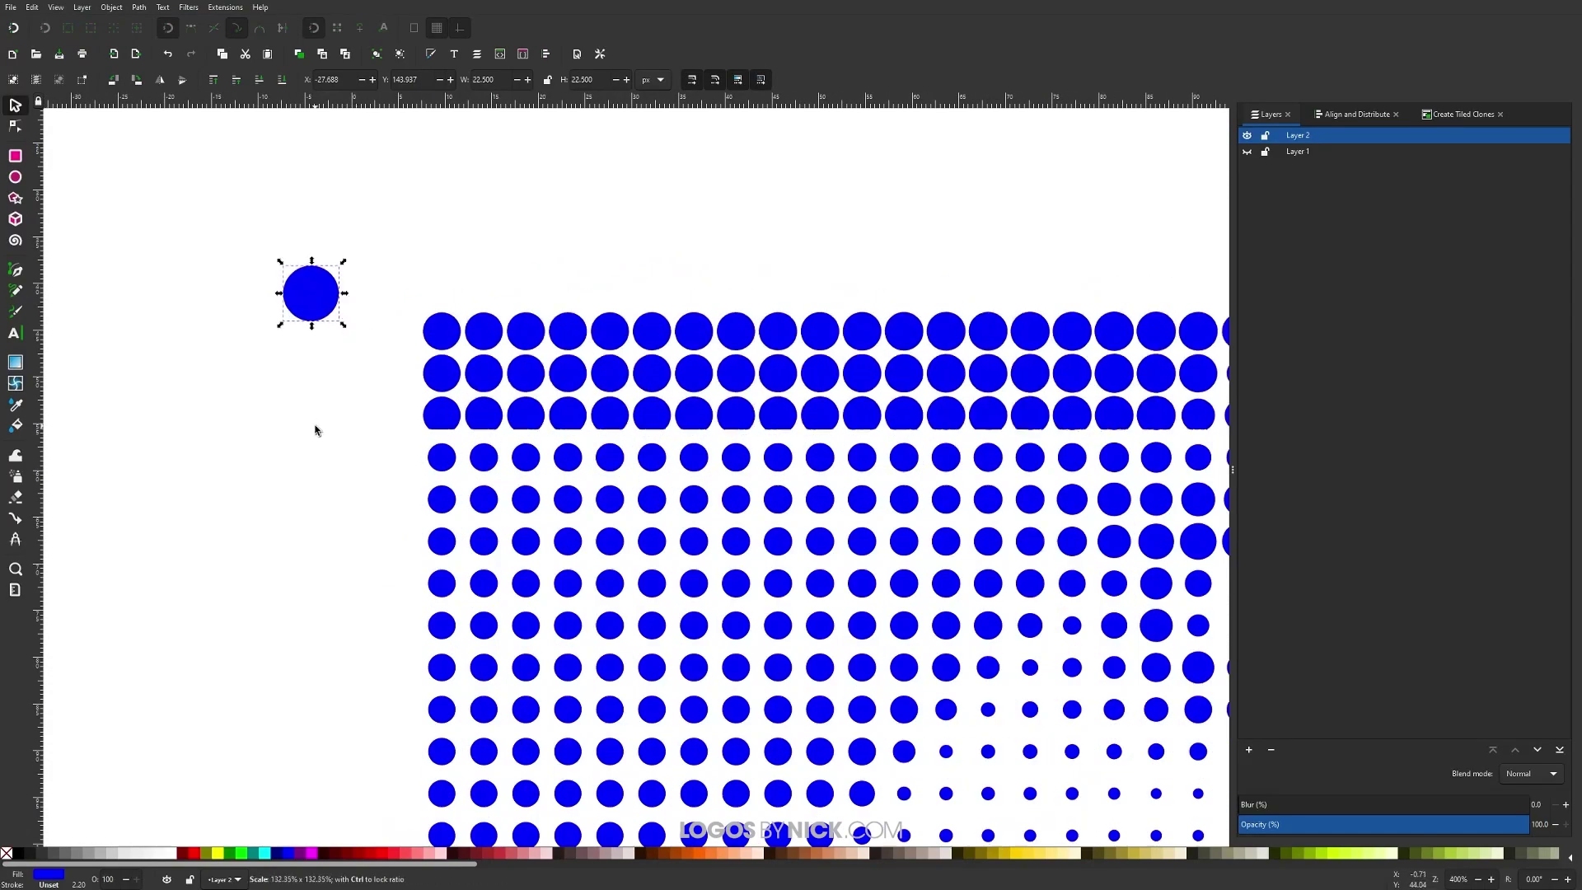
scroll(314, 427, down, 5)
scroll(602, 541, up, 1)
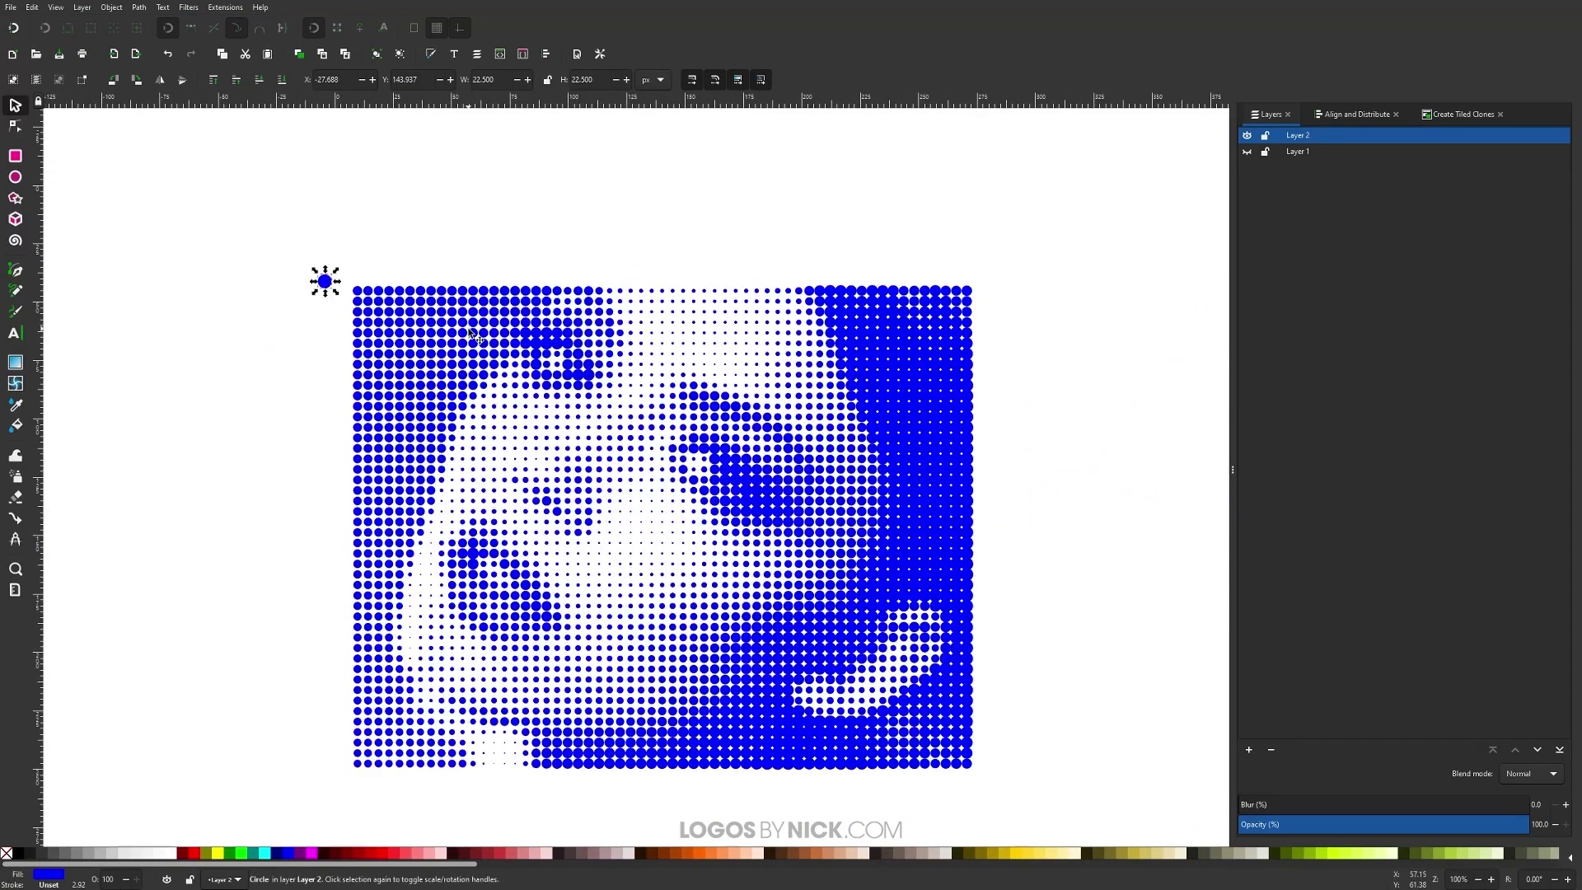
scroll(686, 519, down, 3)
scroll(657, 656, down, 3)
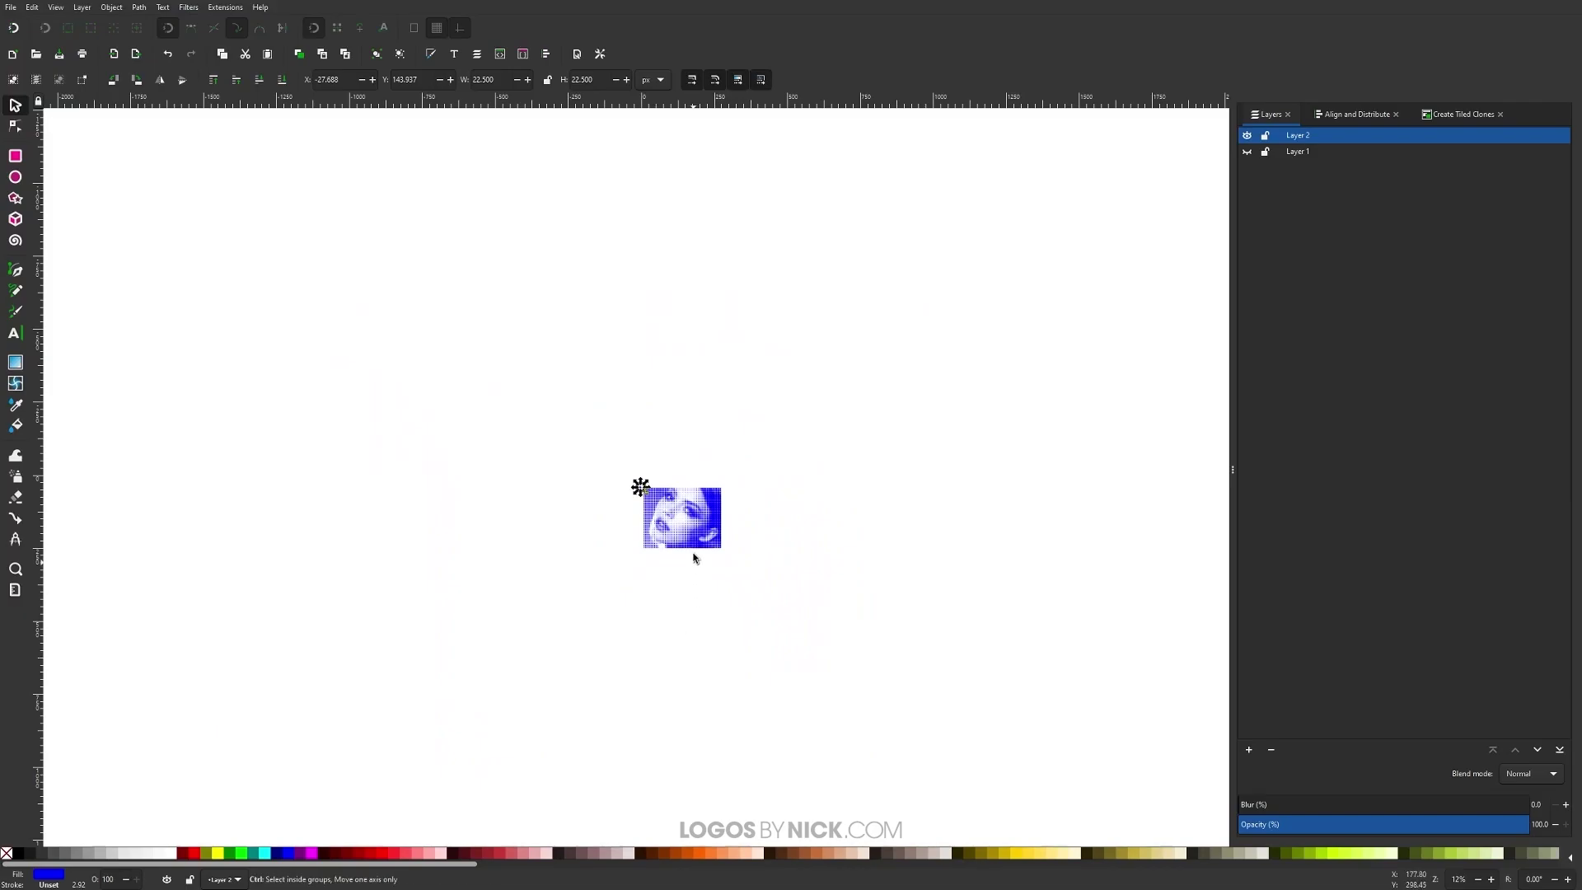
scroll(696, 554, up, 6)
key(Escape)
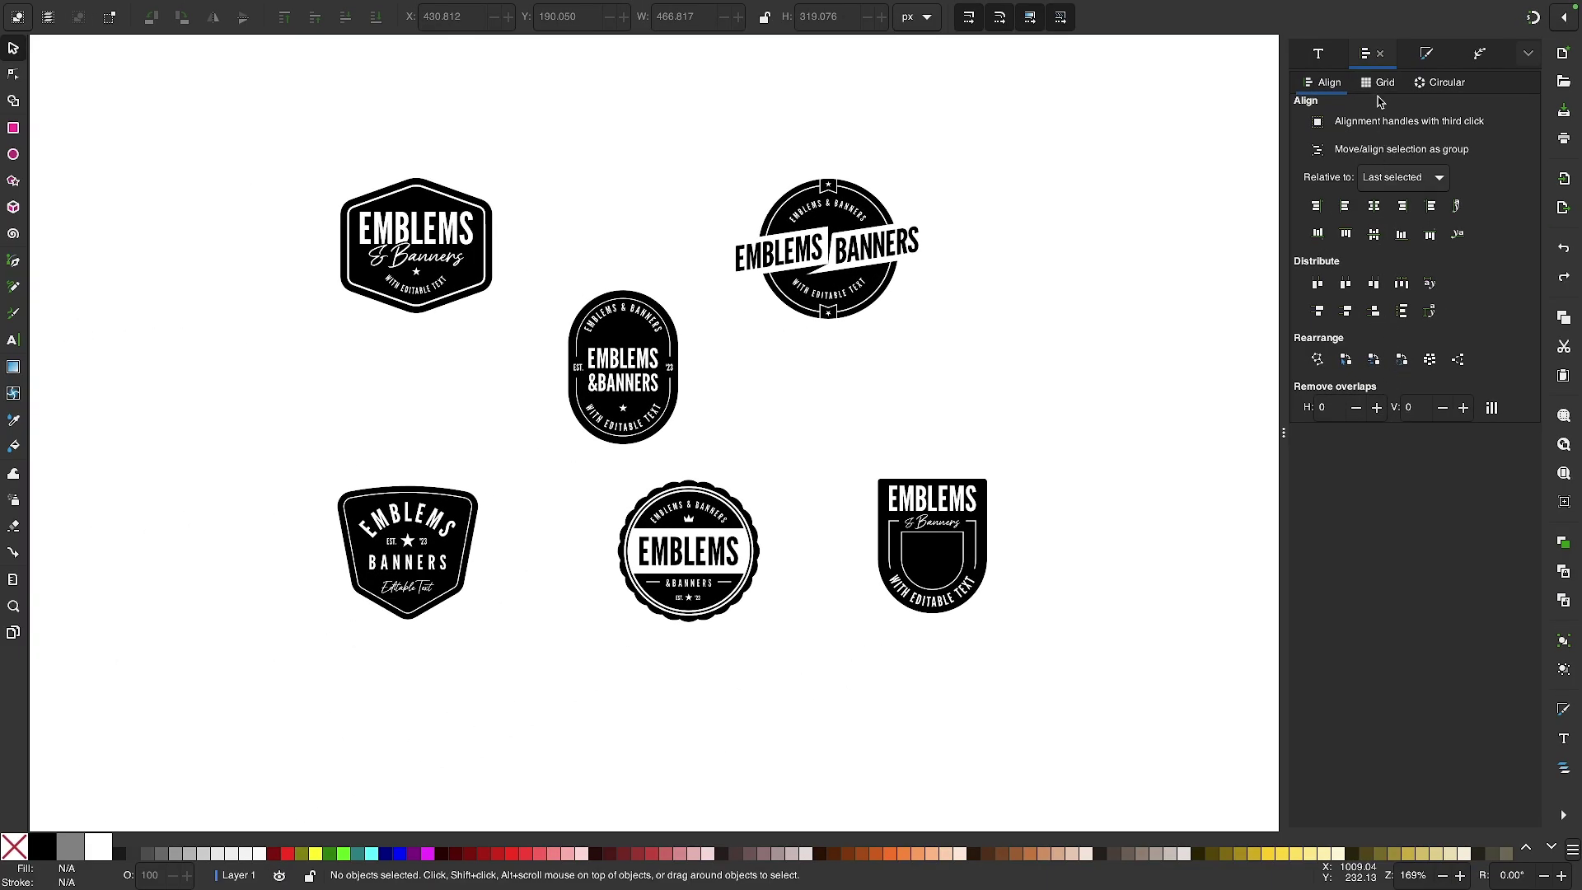
Show the Grid arrangement settings, currently 3 rows by 2 columns with 40 px spacing.
click(1382, 84)
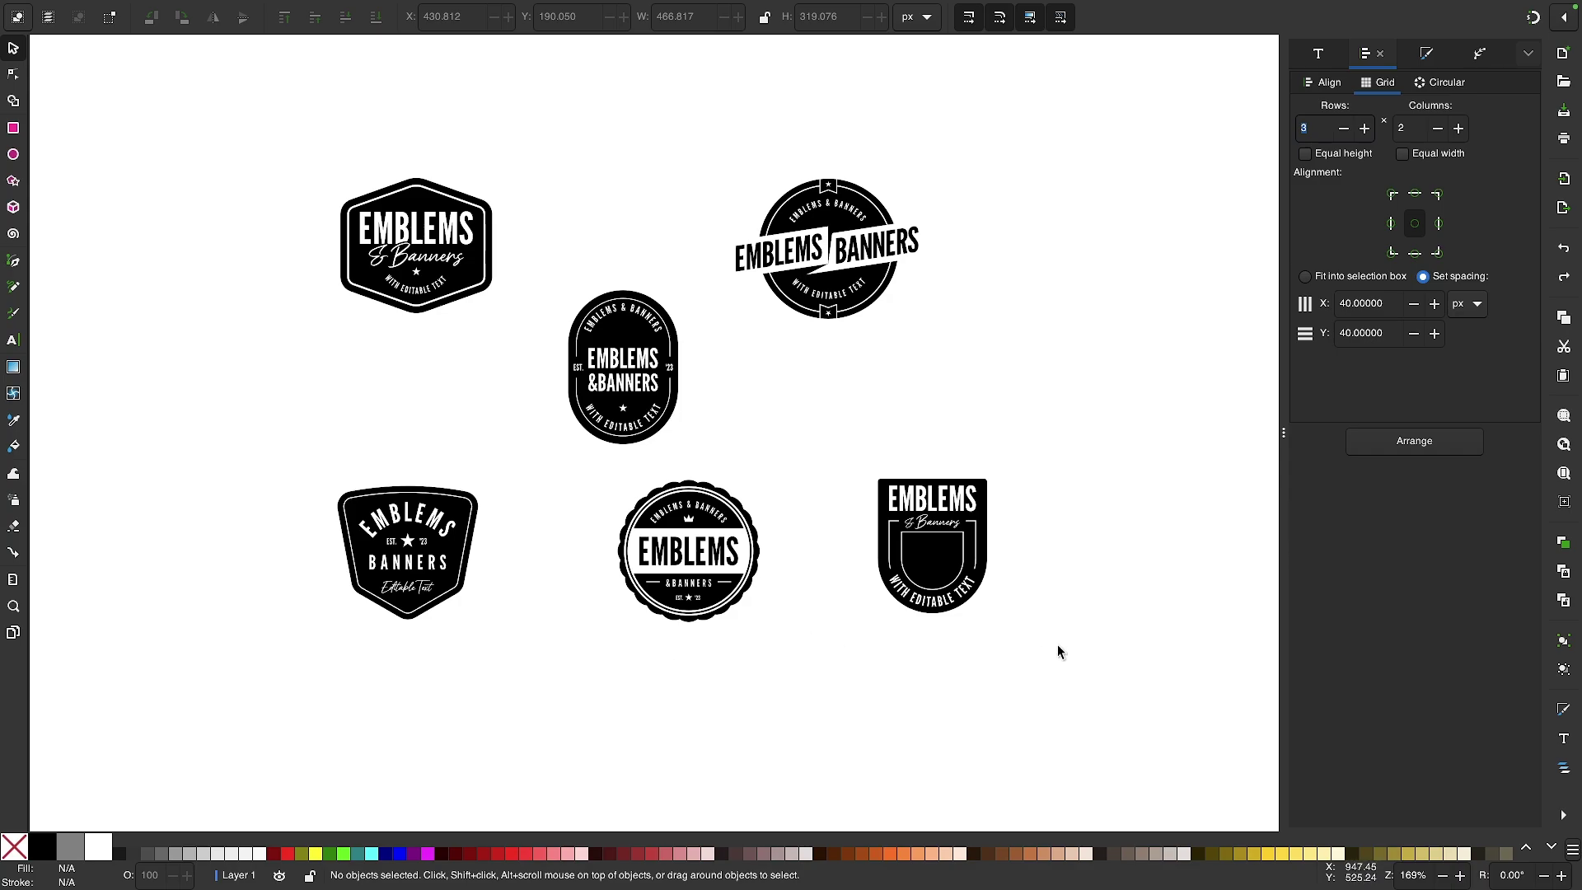
Select all six emblems and arrange them into the default 3-by-2 grid.
drag(1073, 660, 272, 122)
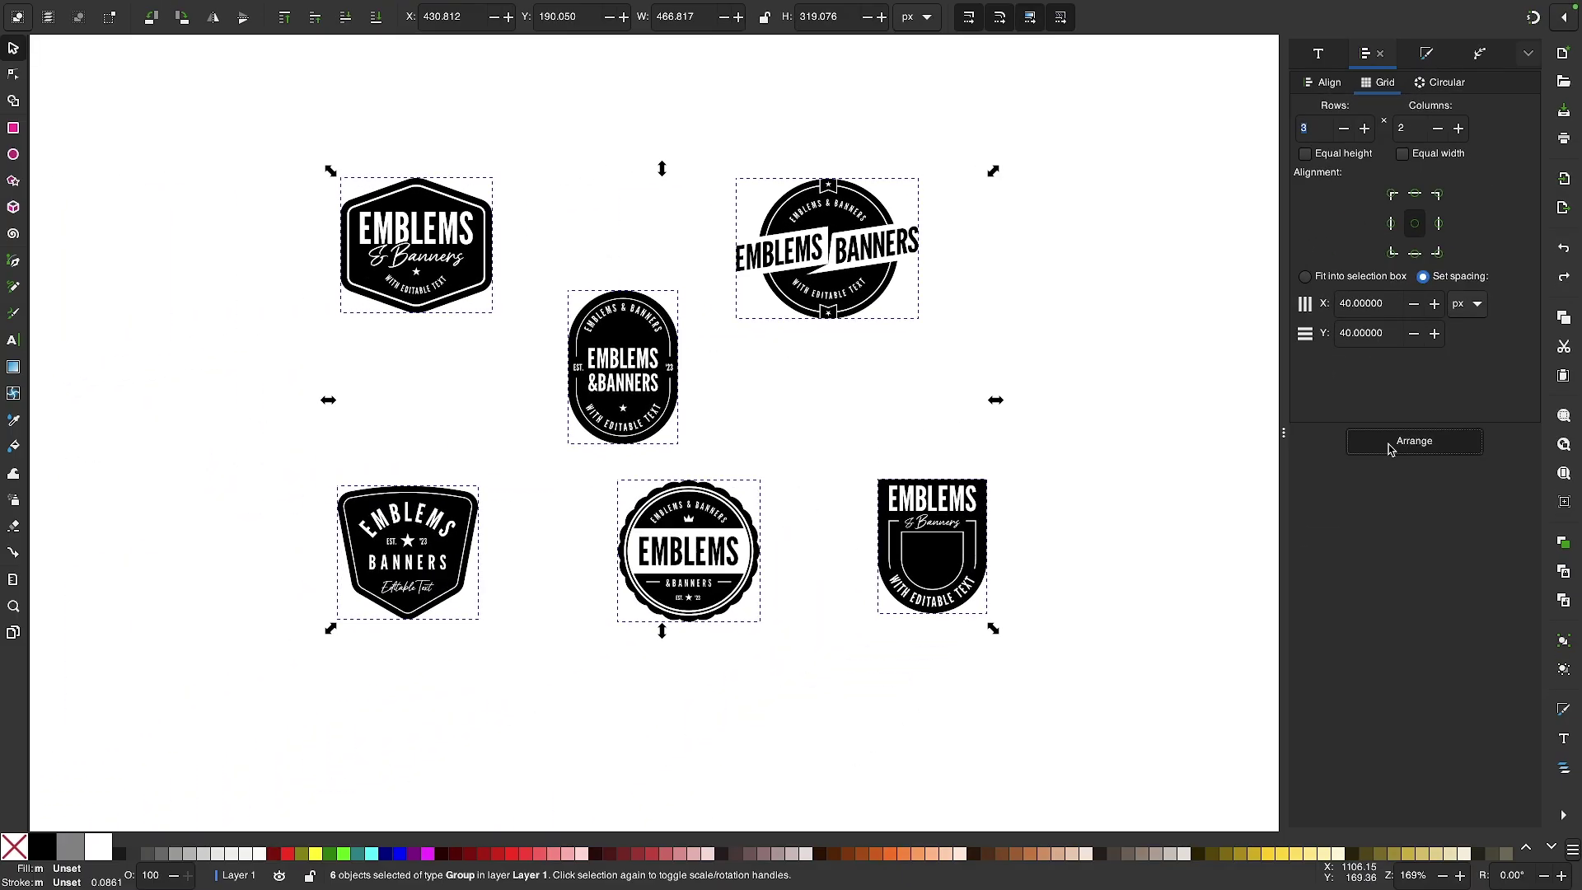
click(1200, 787)
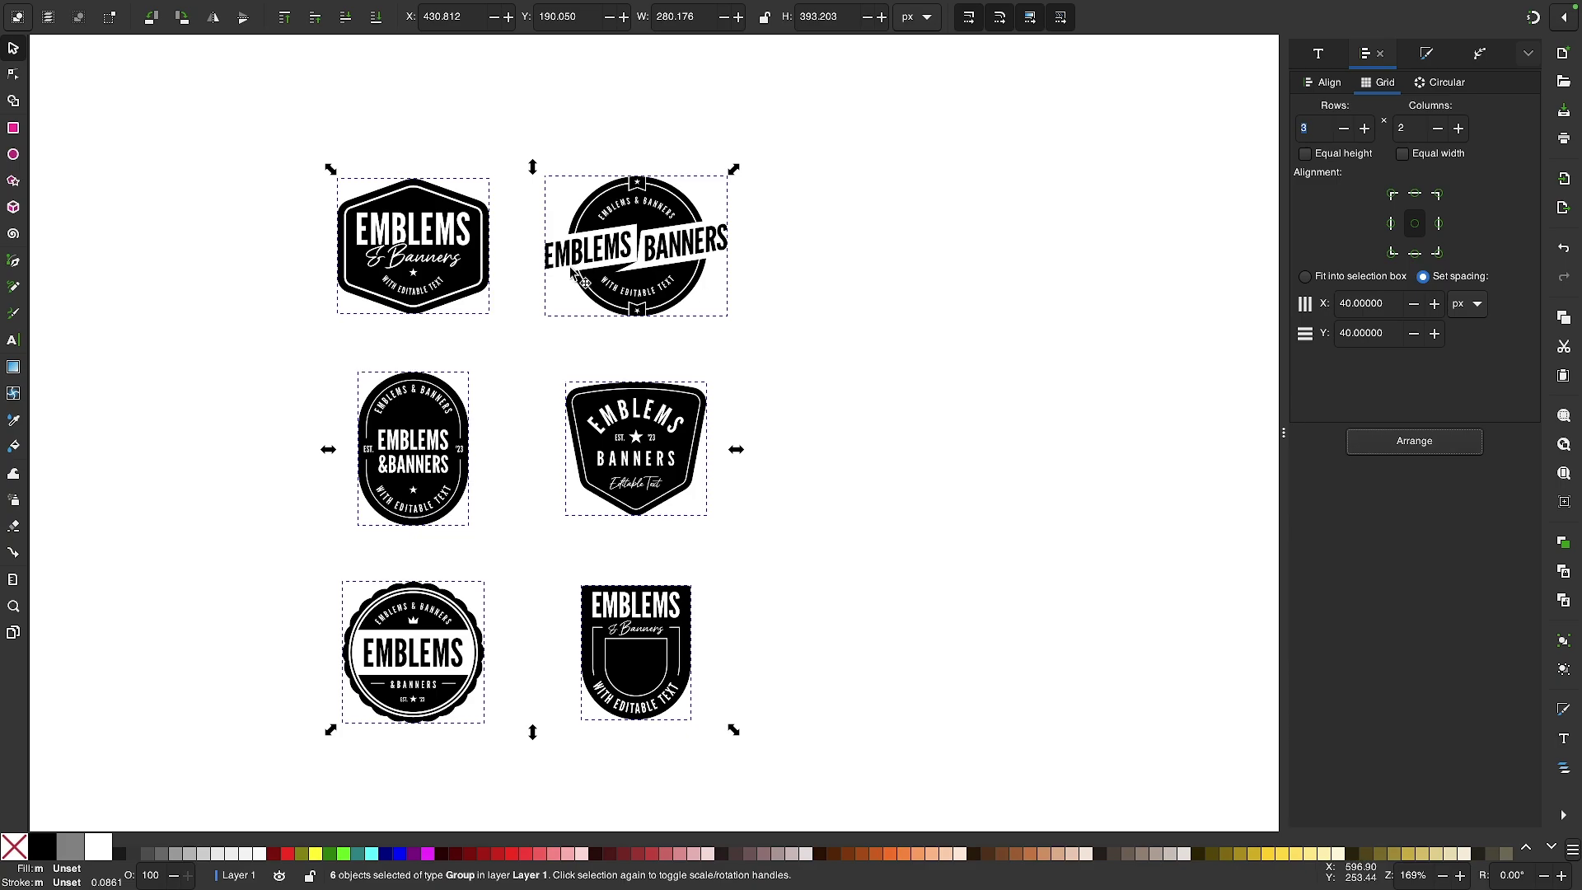
scroll(576, 272, down, 1)
scroll(577, 272, left, 1)
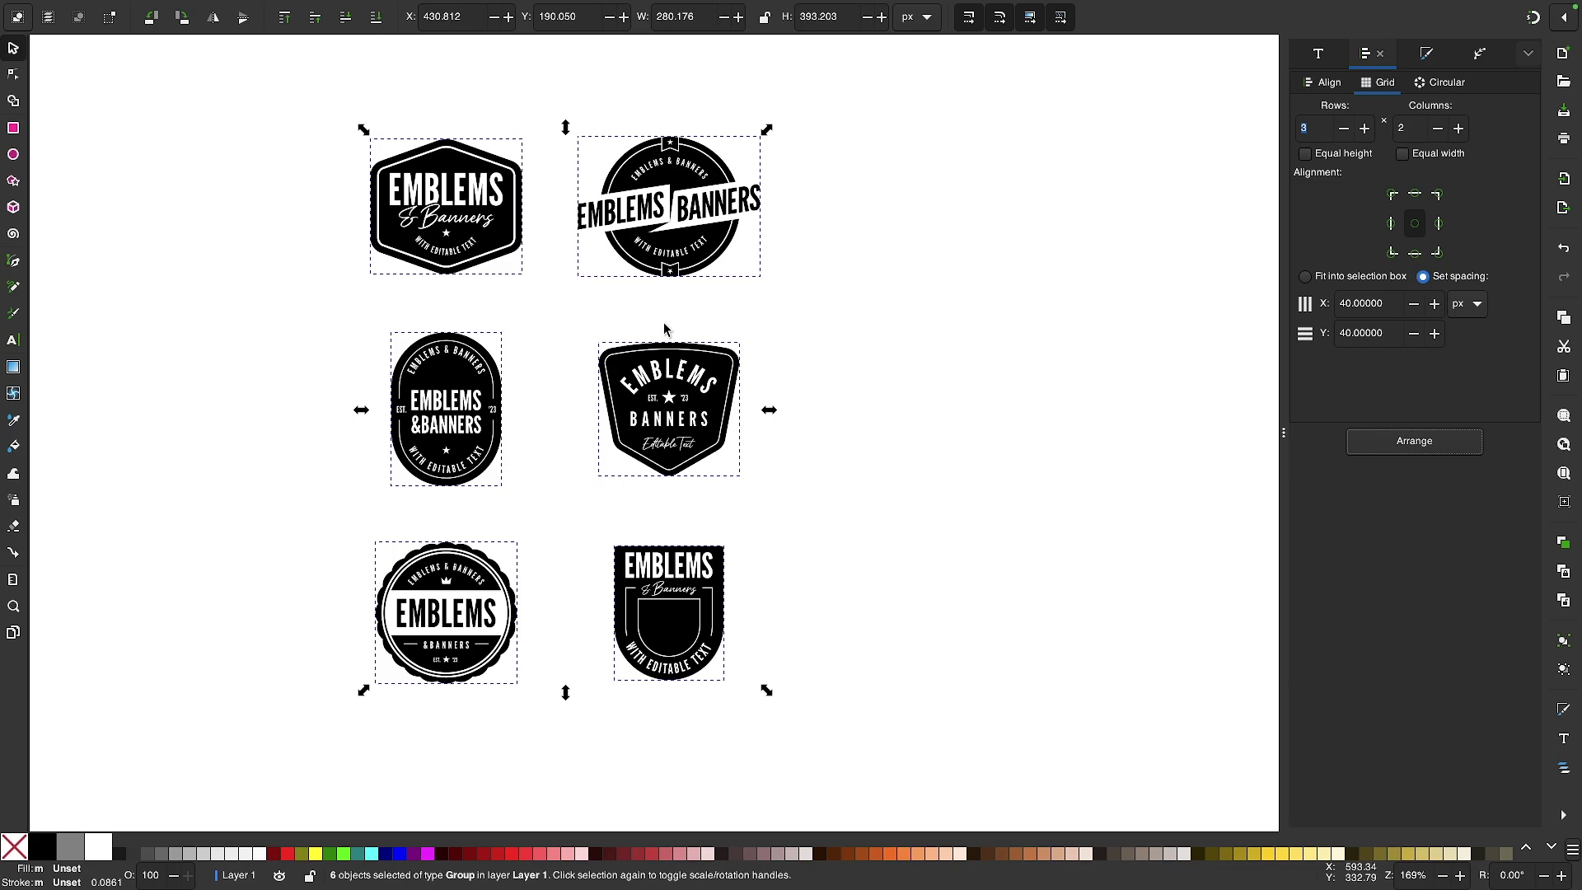
Rearrange the emblems into 2 rows of 3, then undo both arrangements.
click(1344, 130)
click(1388, 449)
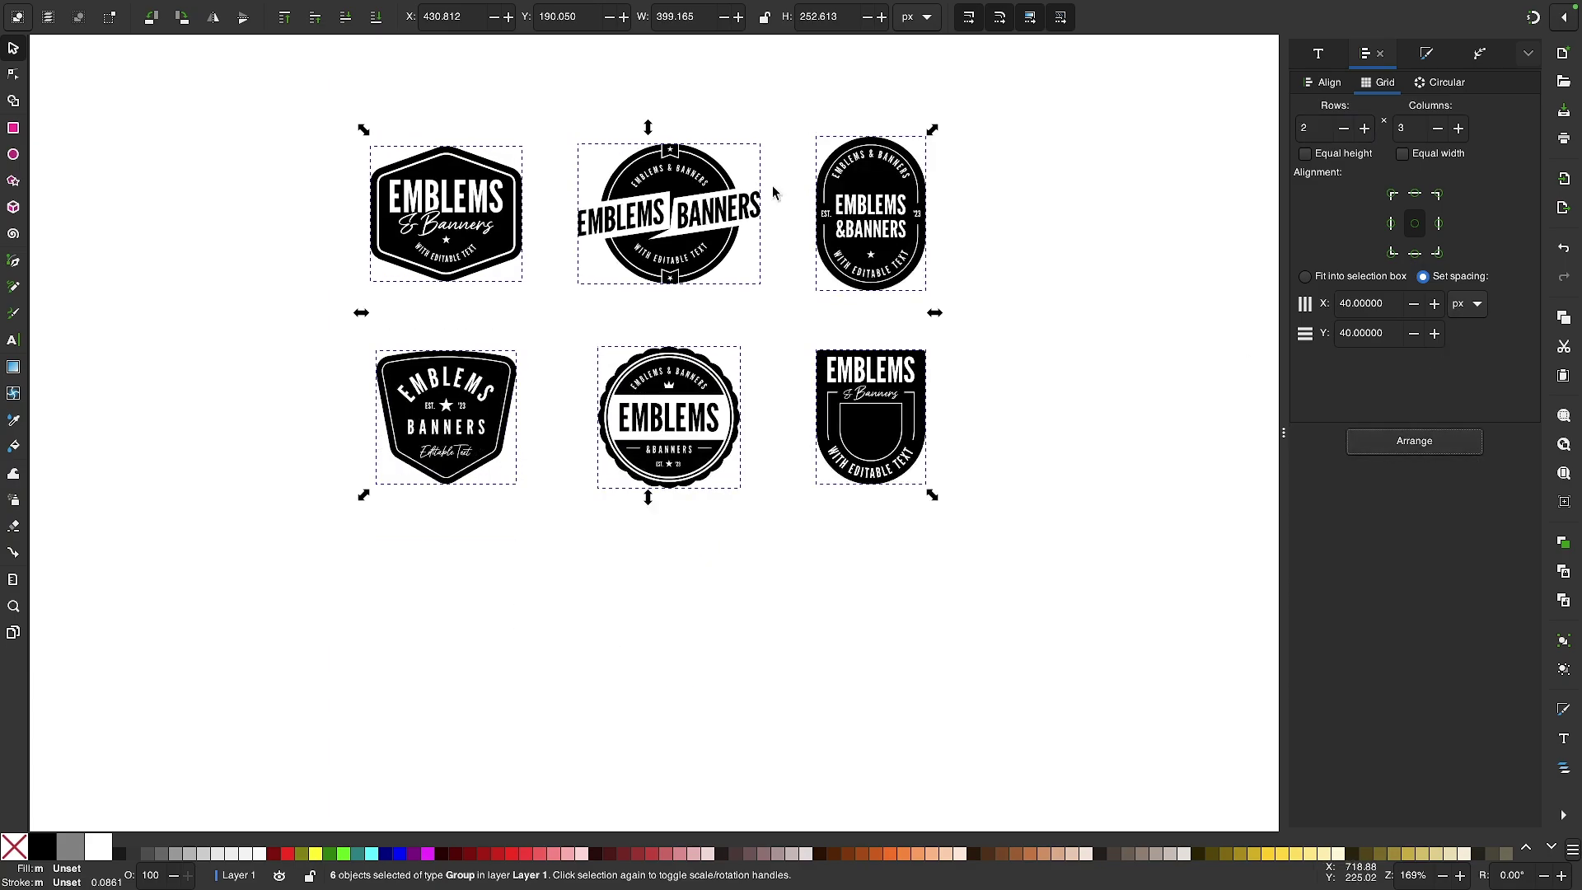
scroll(773, 185, up, 1)
scroll(773, 185, right, 1)
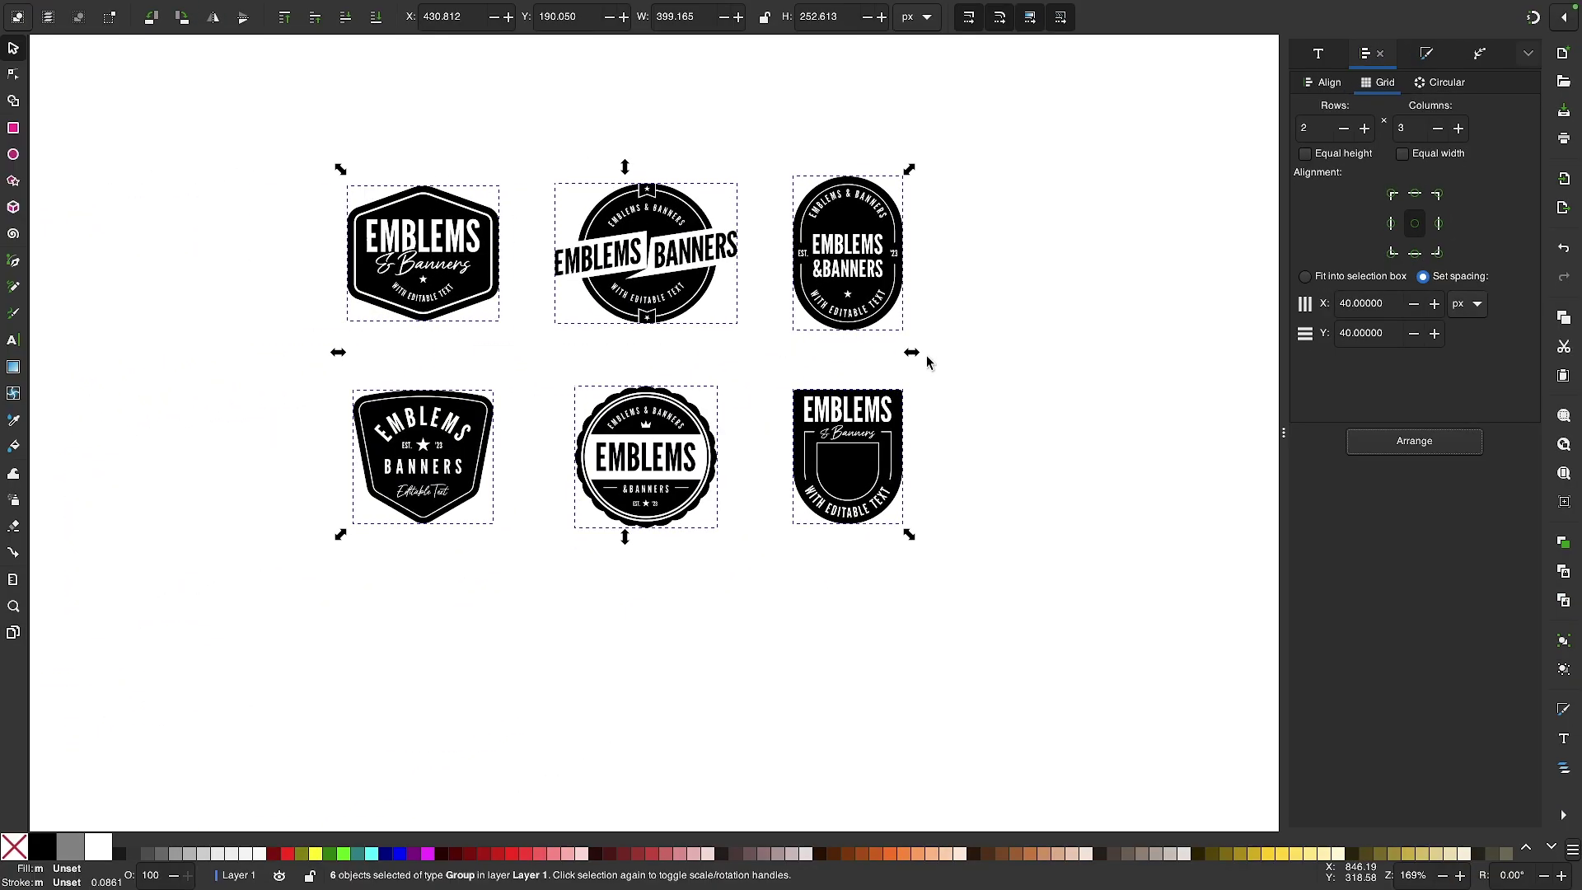
key(ctrl+z)
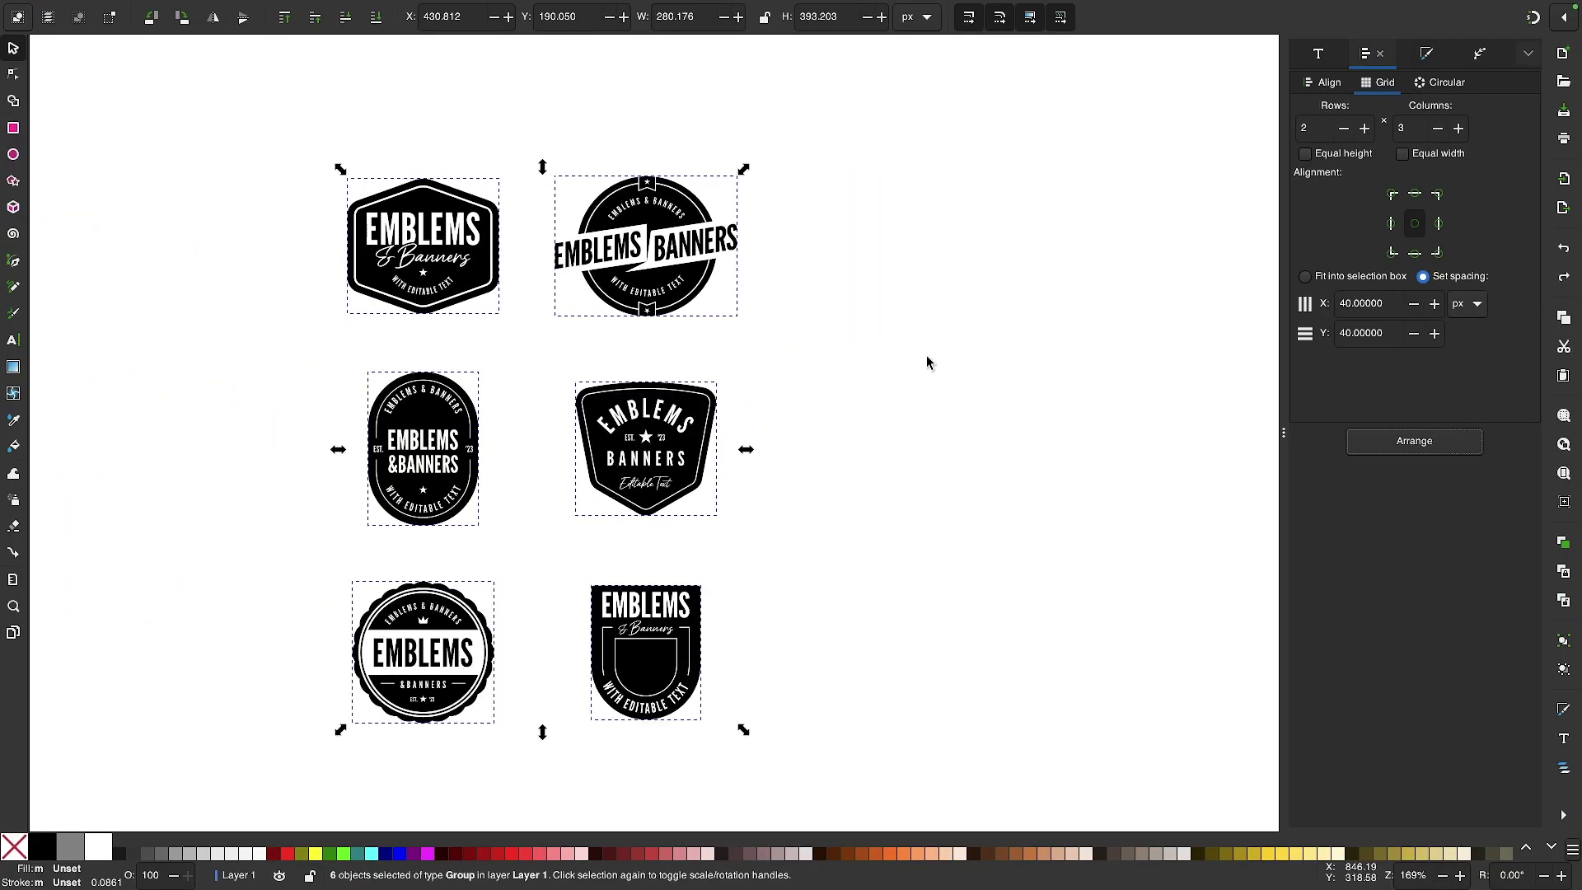
key(ctrl+z)
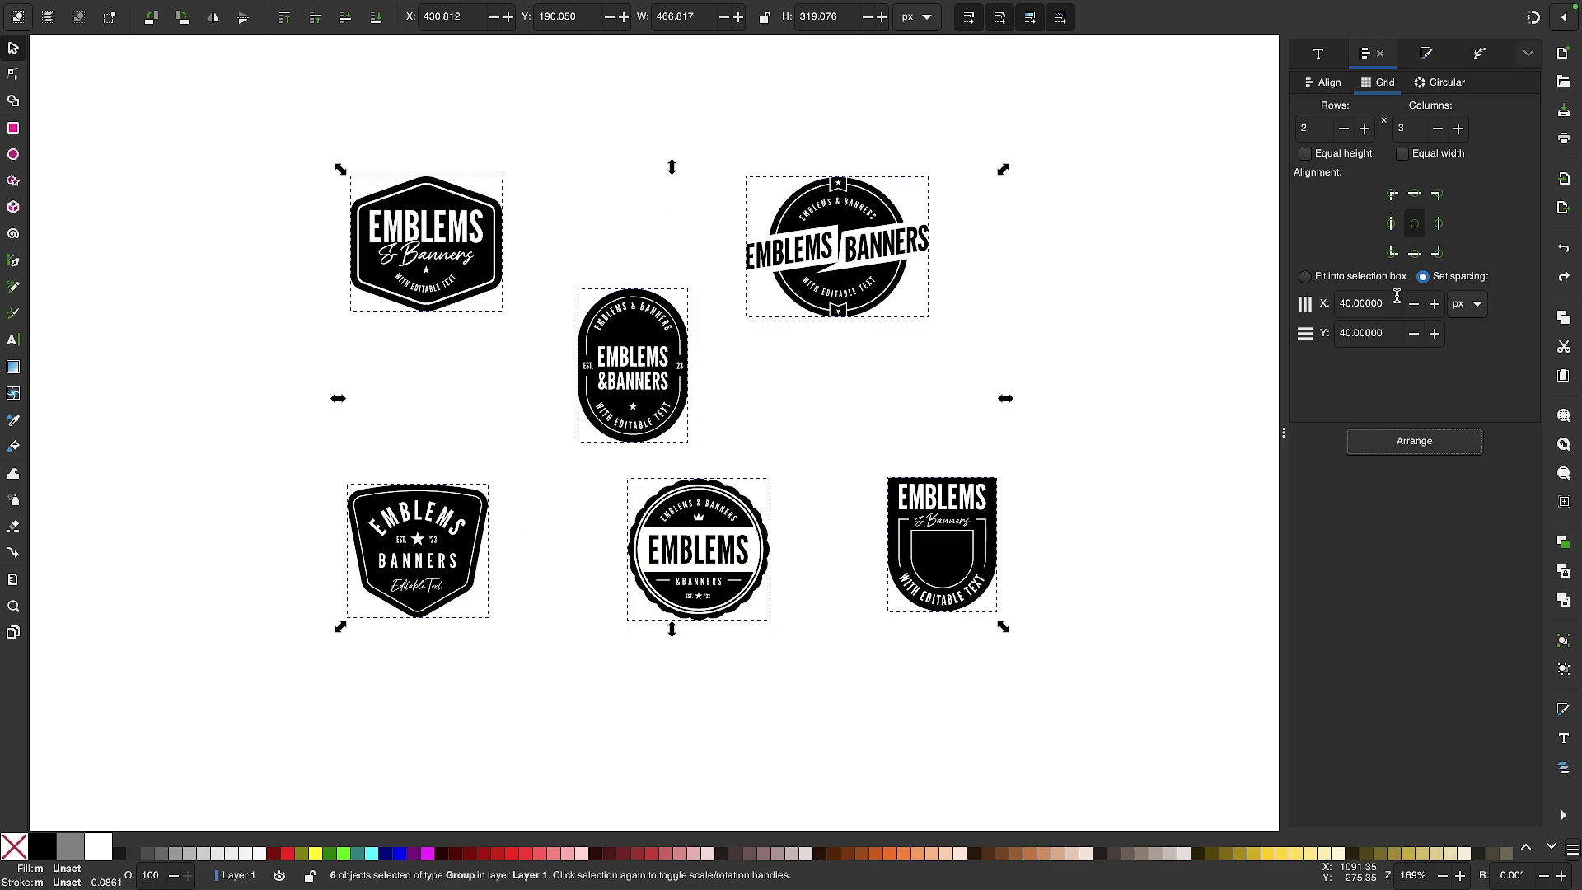
Arrange the emblems to fit the selection box, then re-arrange them with 40 px spacing.
click(1351, 279)
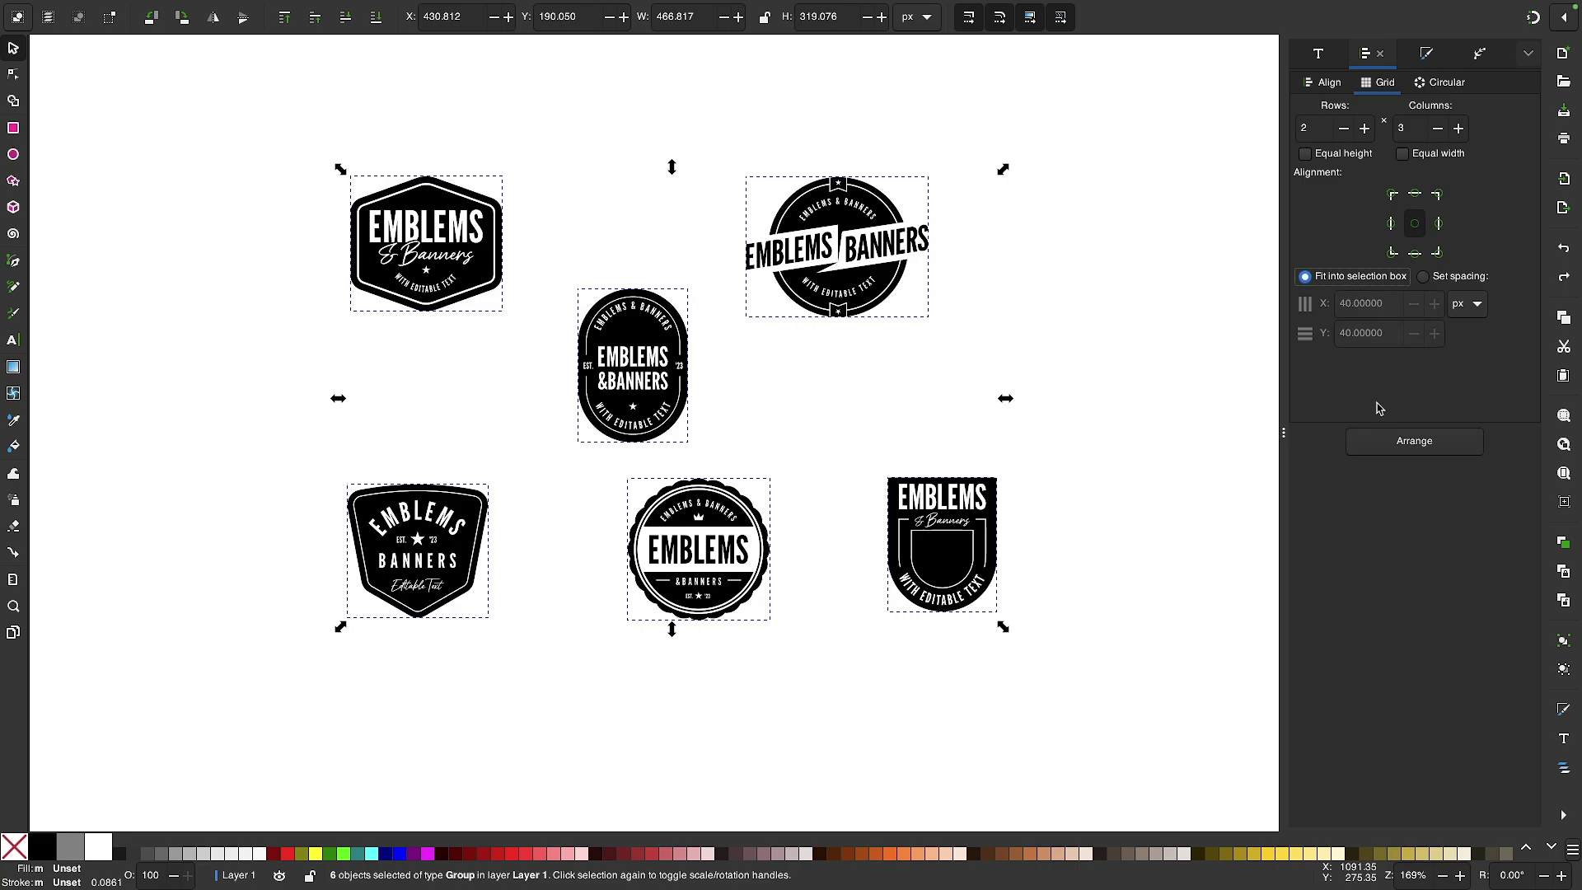
click(1392, 450)
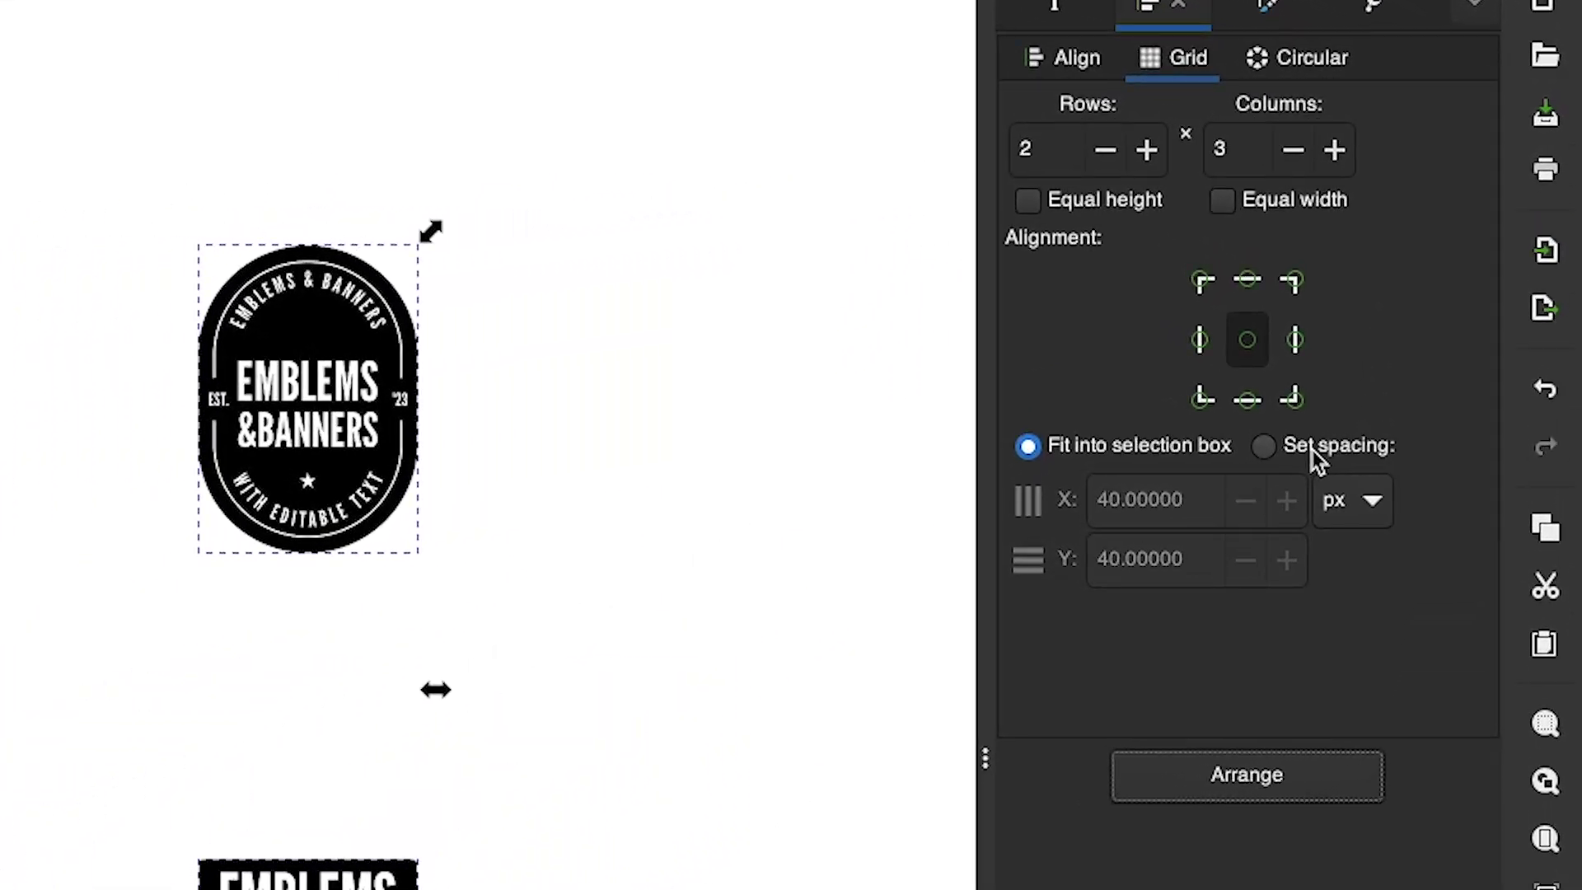
click(1316, 457)
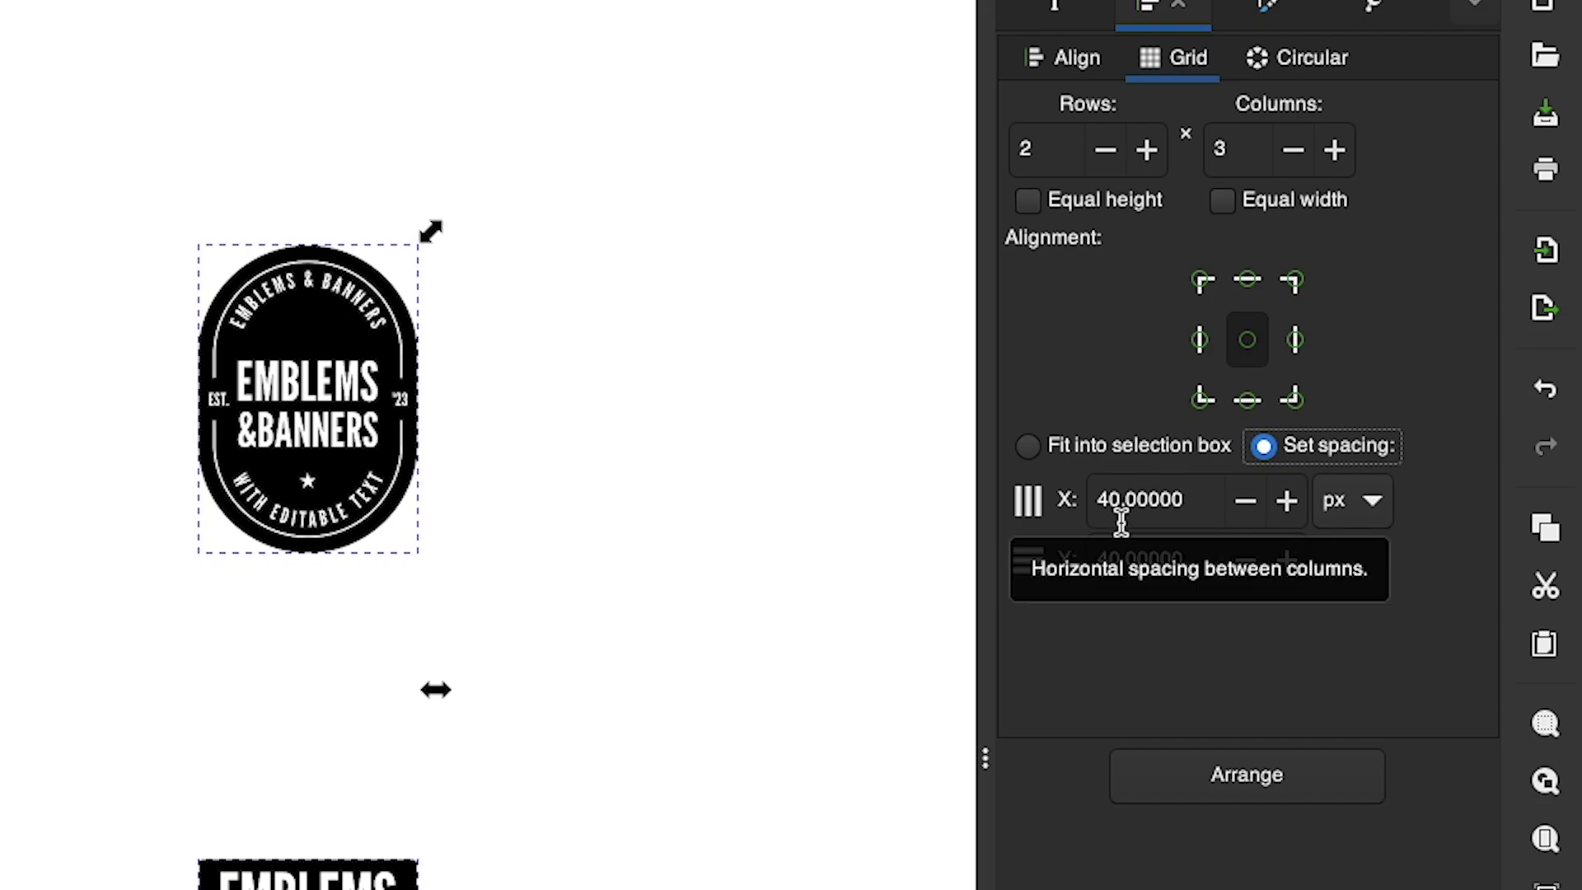
click(1219, 776)
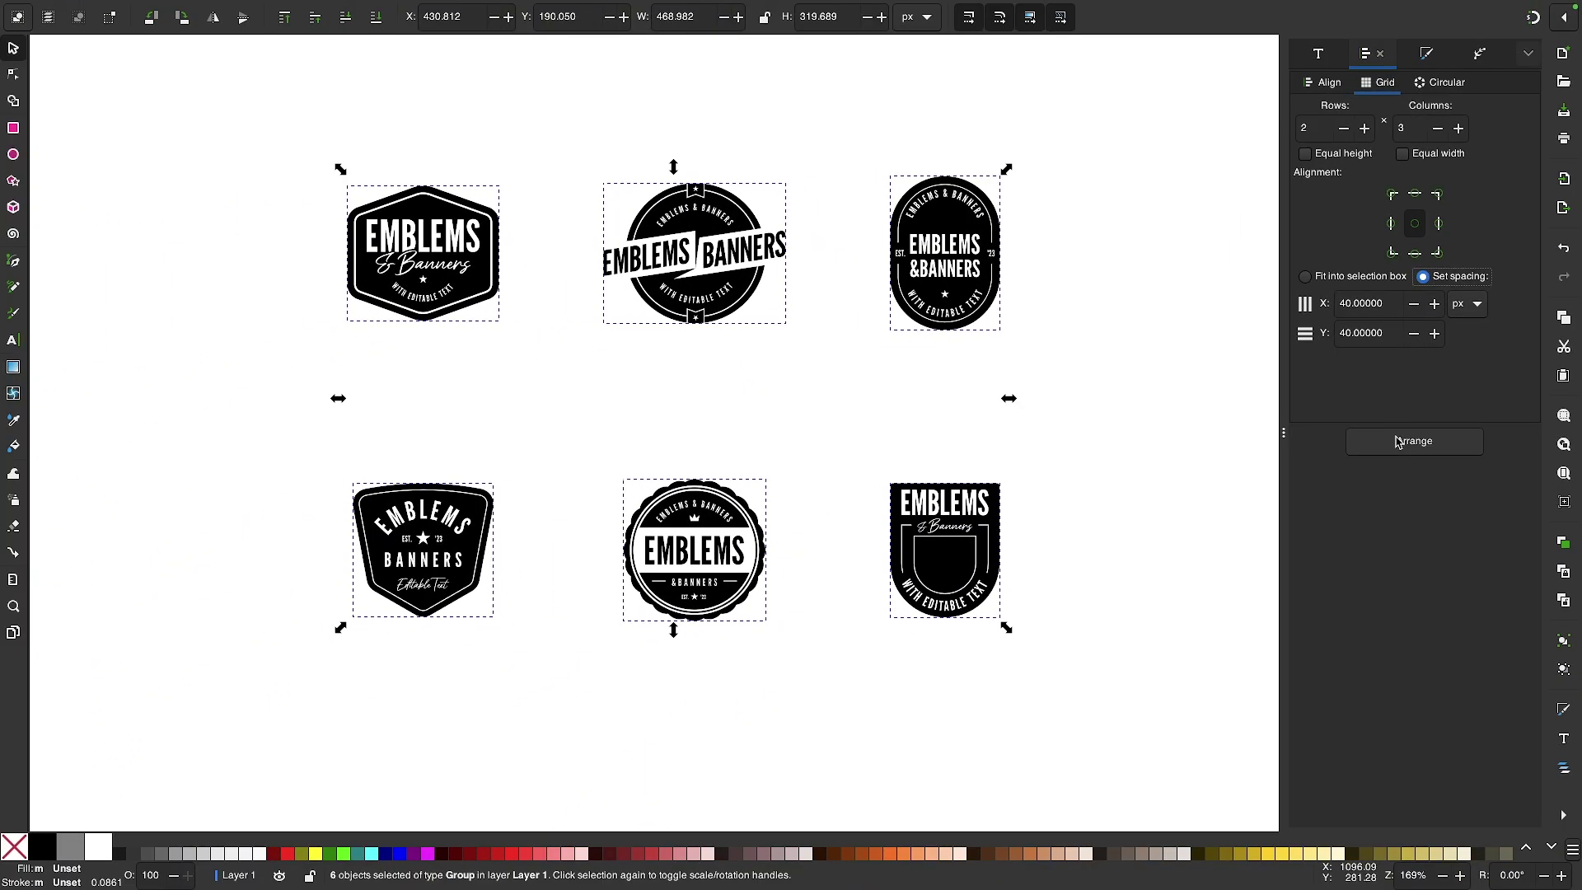
click(1398, 442)
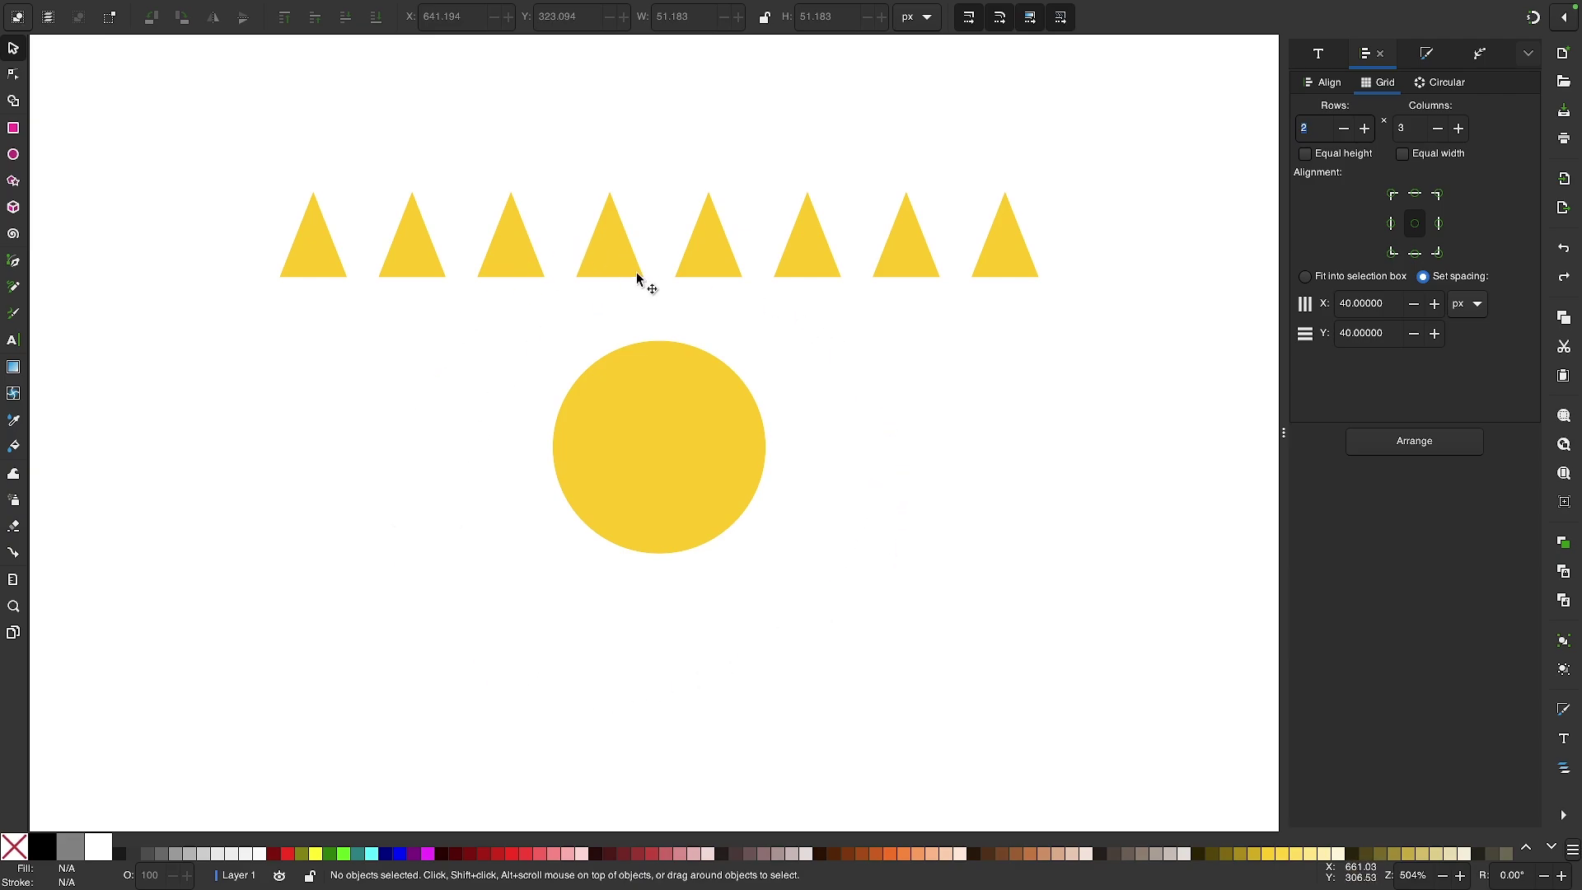
Arrange the eight triangles circularly around the circle, anchored at bottom centre, as sun rays.
drag(1145, 596, 219, 148)
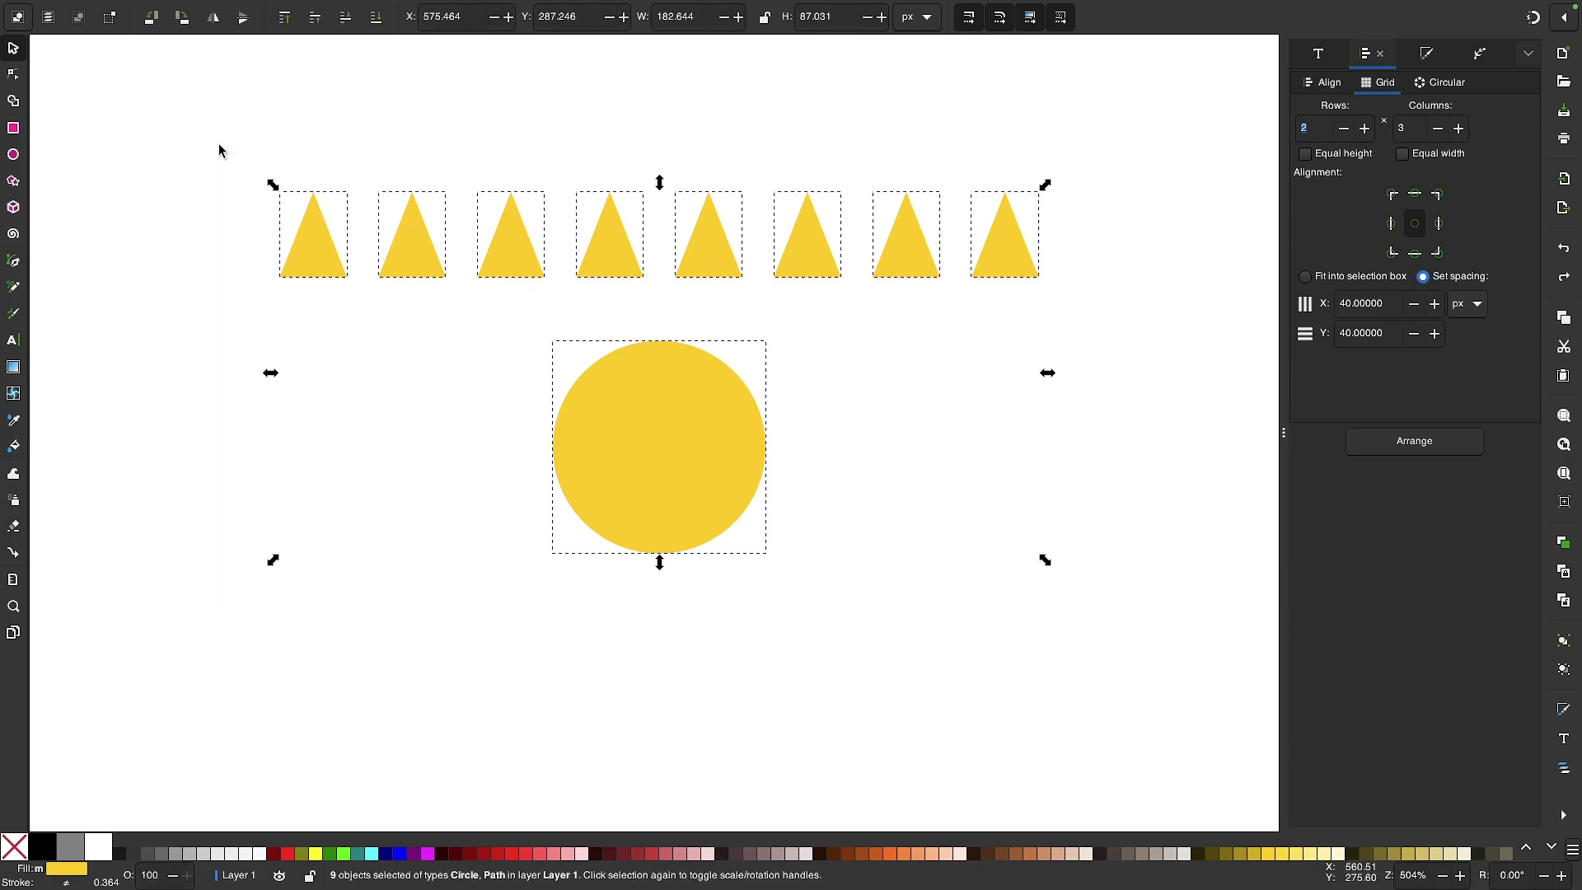
click(1444, 84)
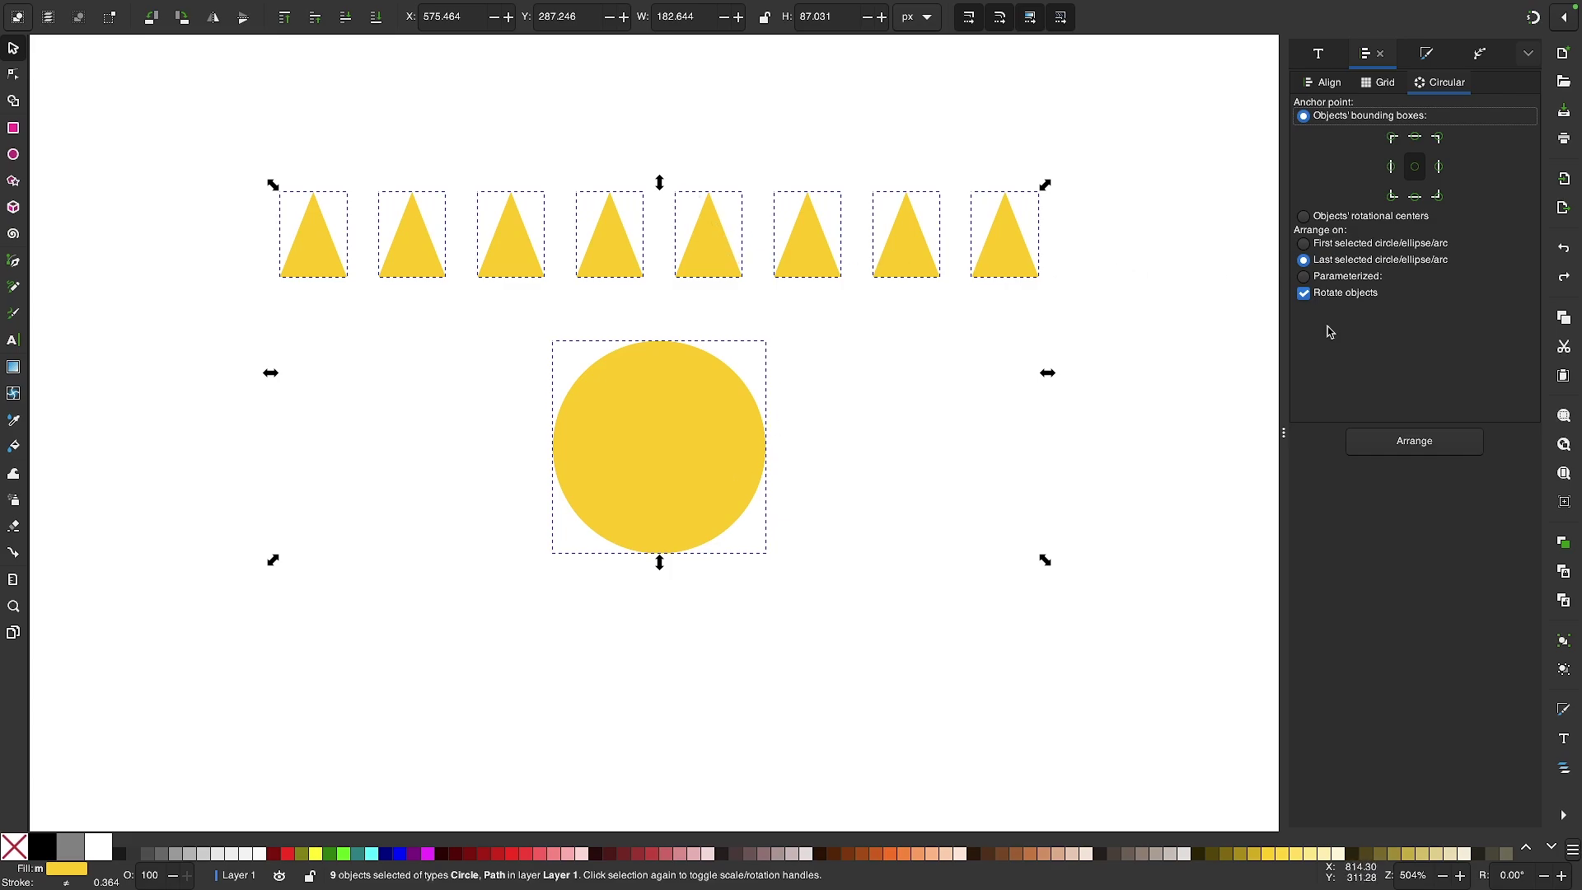
click(1418, 448)
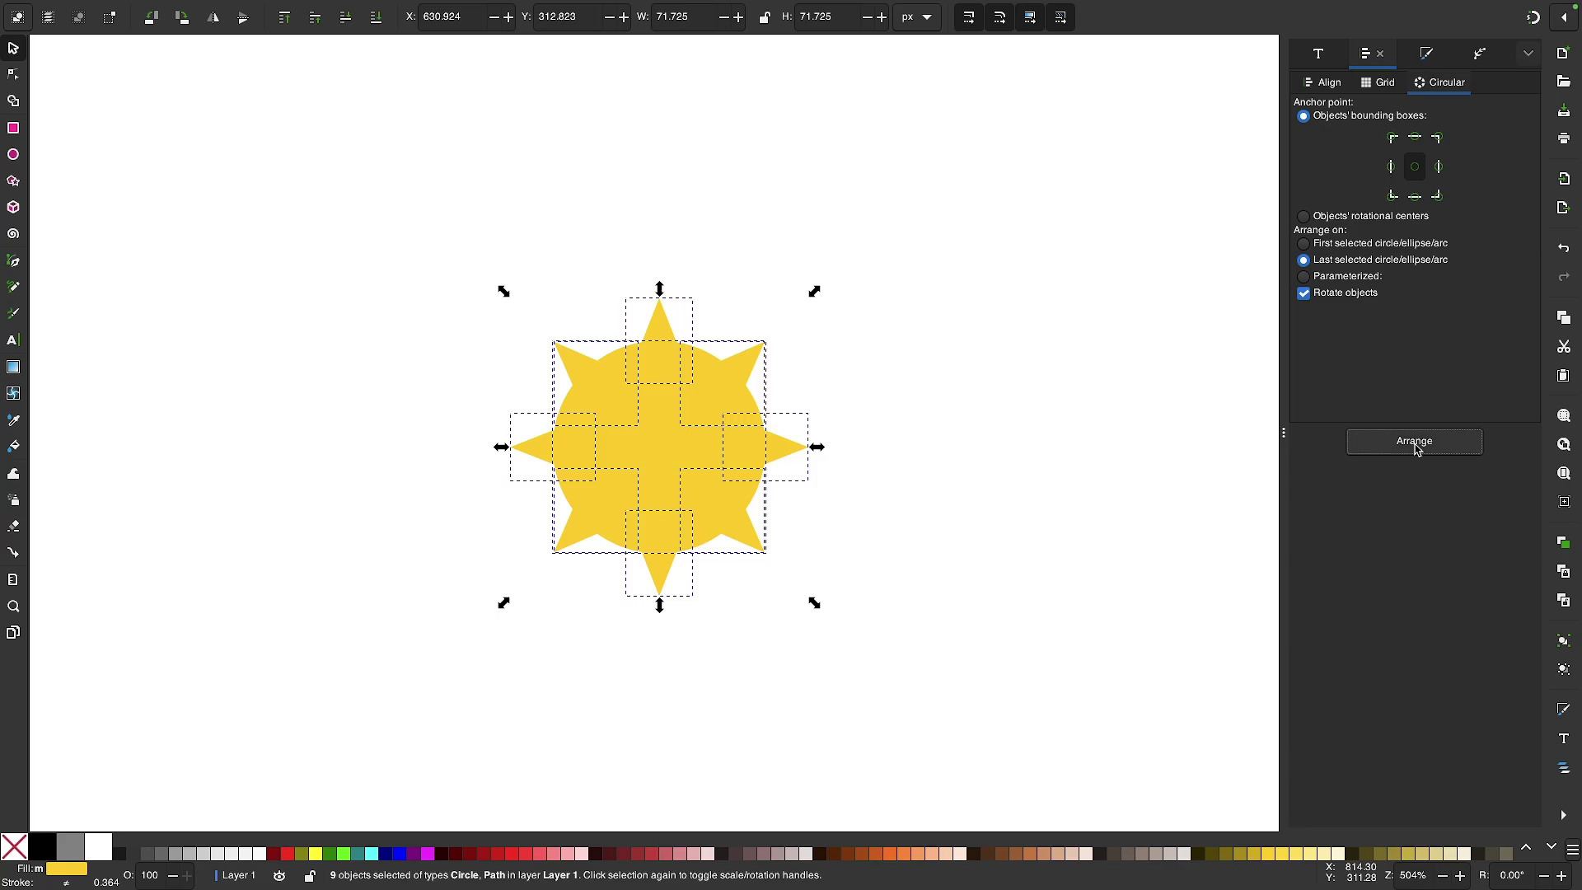
scroll(696, 399, up, 2)
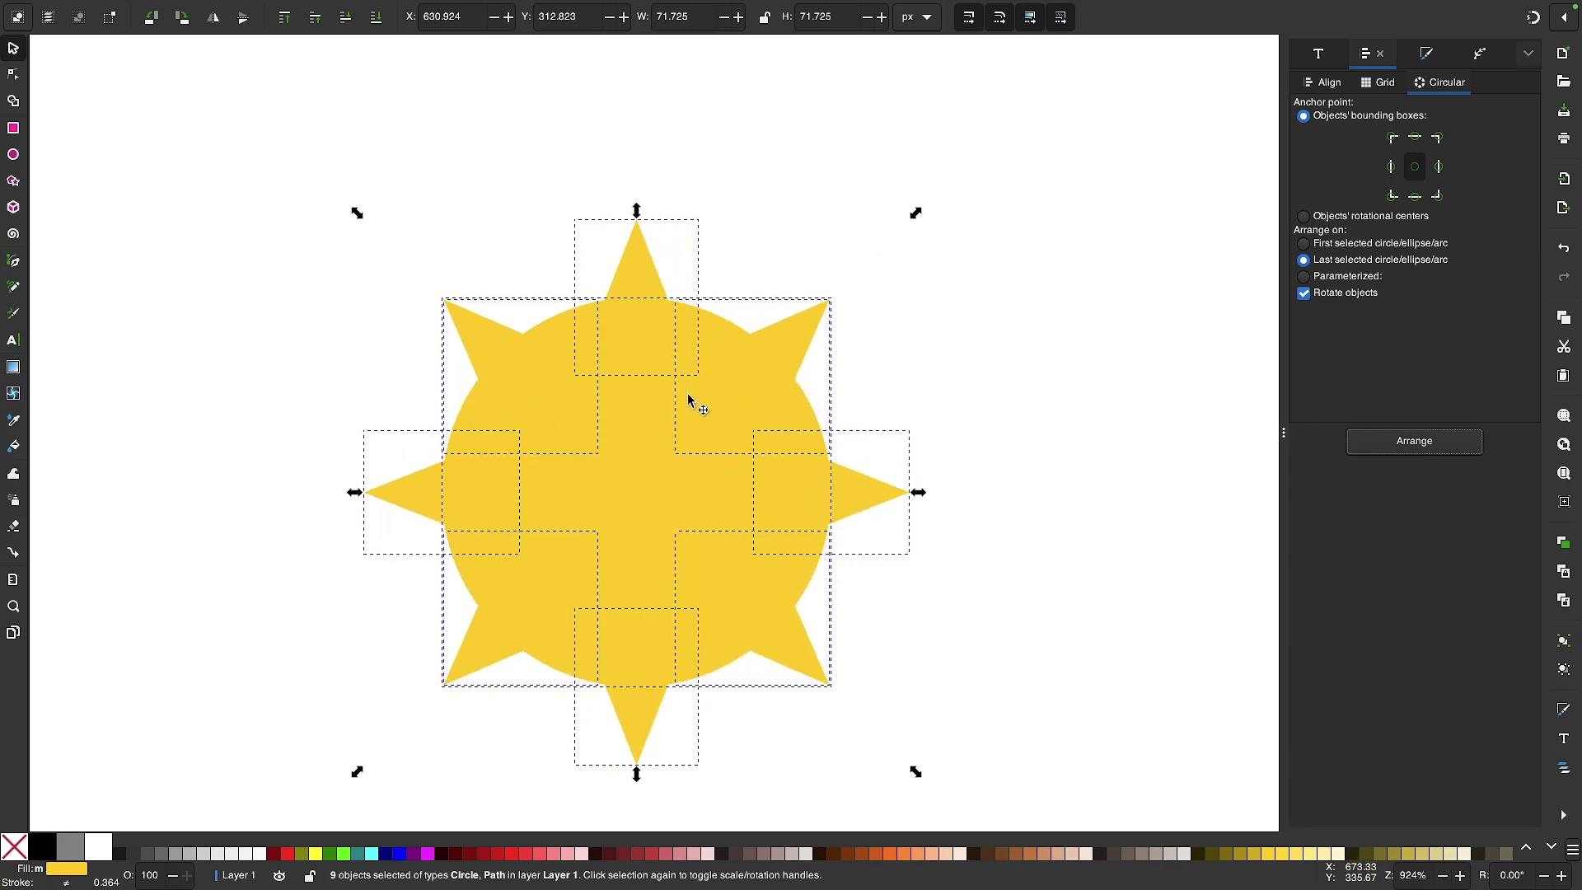
scroll(692, 402, down, 3)
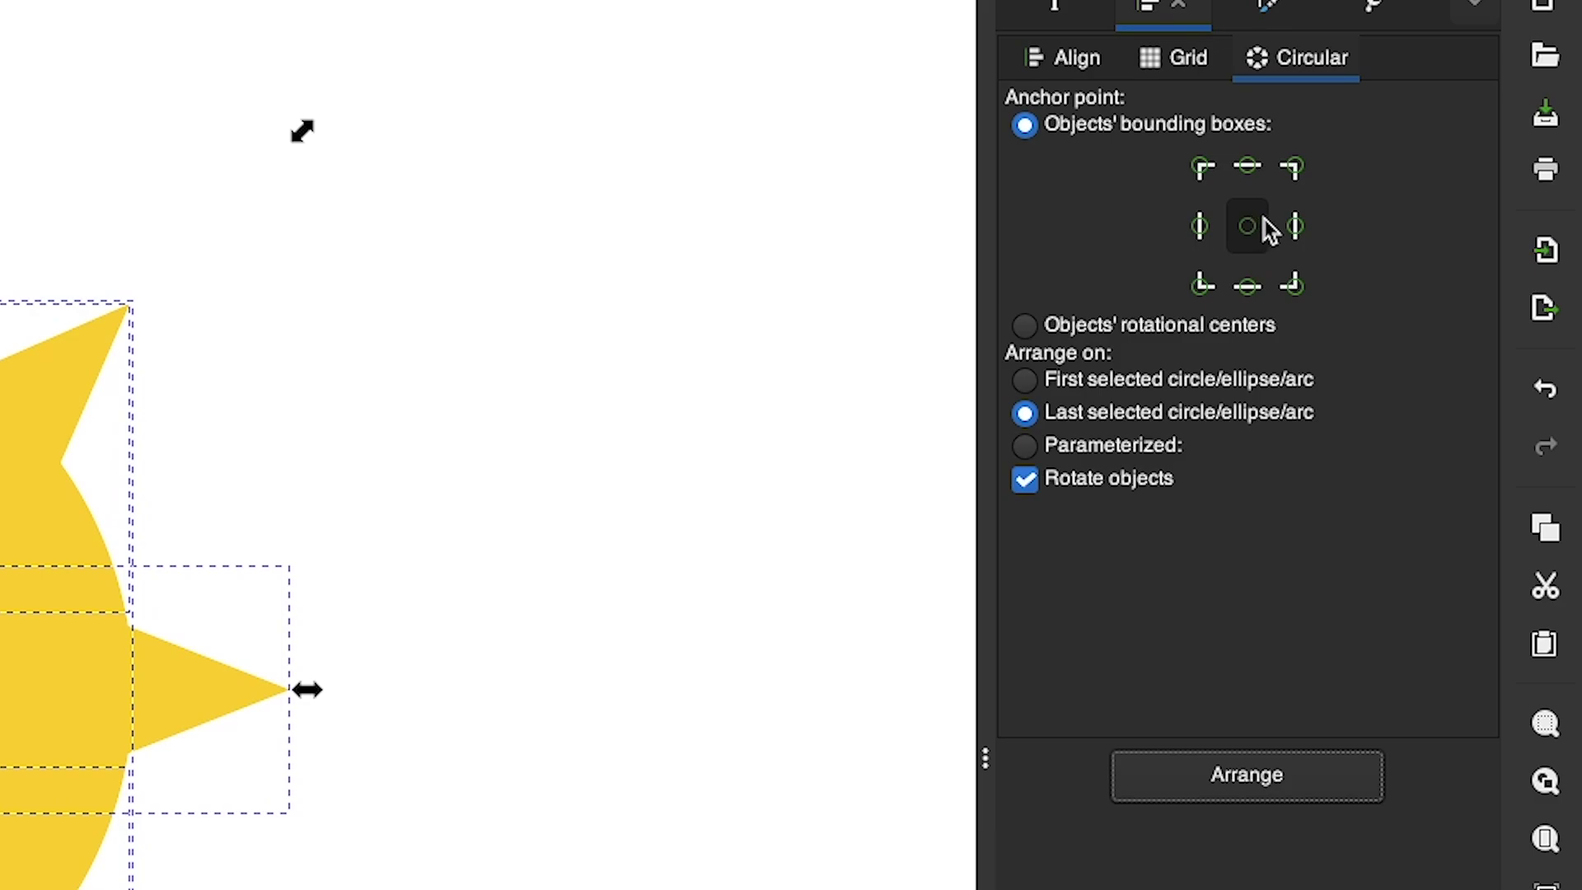
click(1253, 232)
key(ctrl+z)
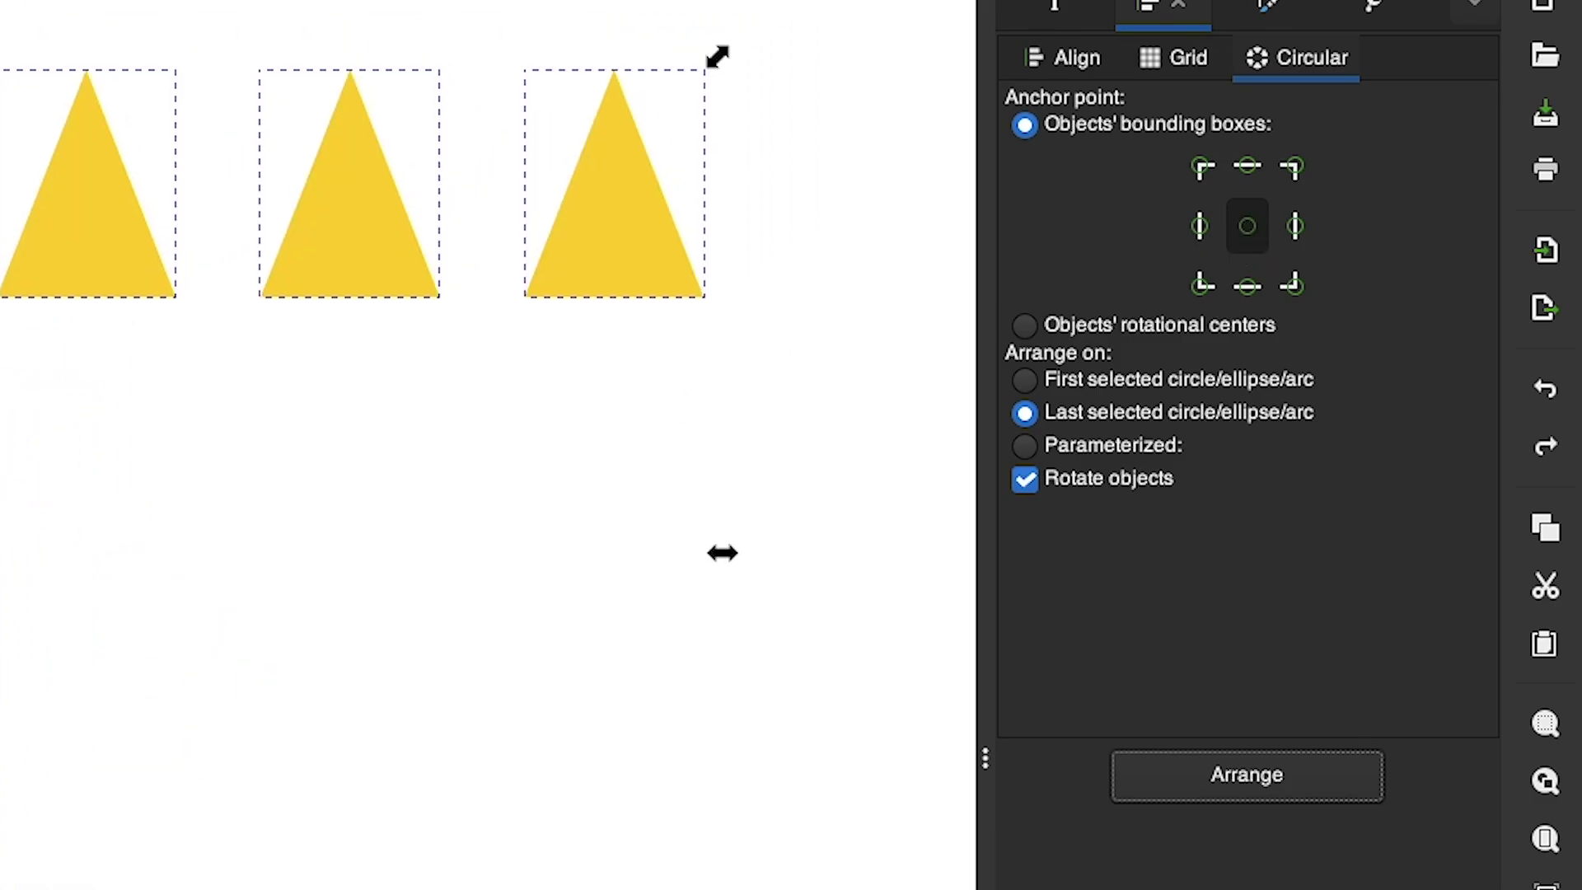
click(1249, 285)
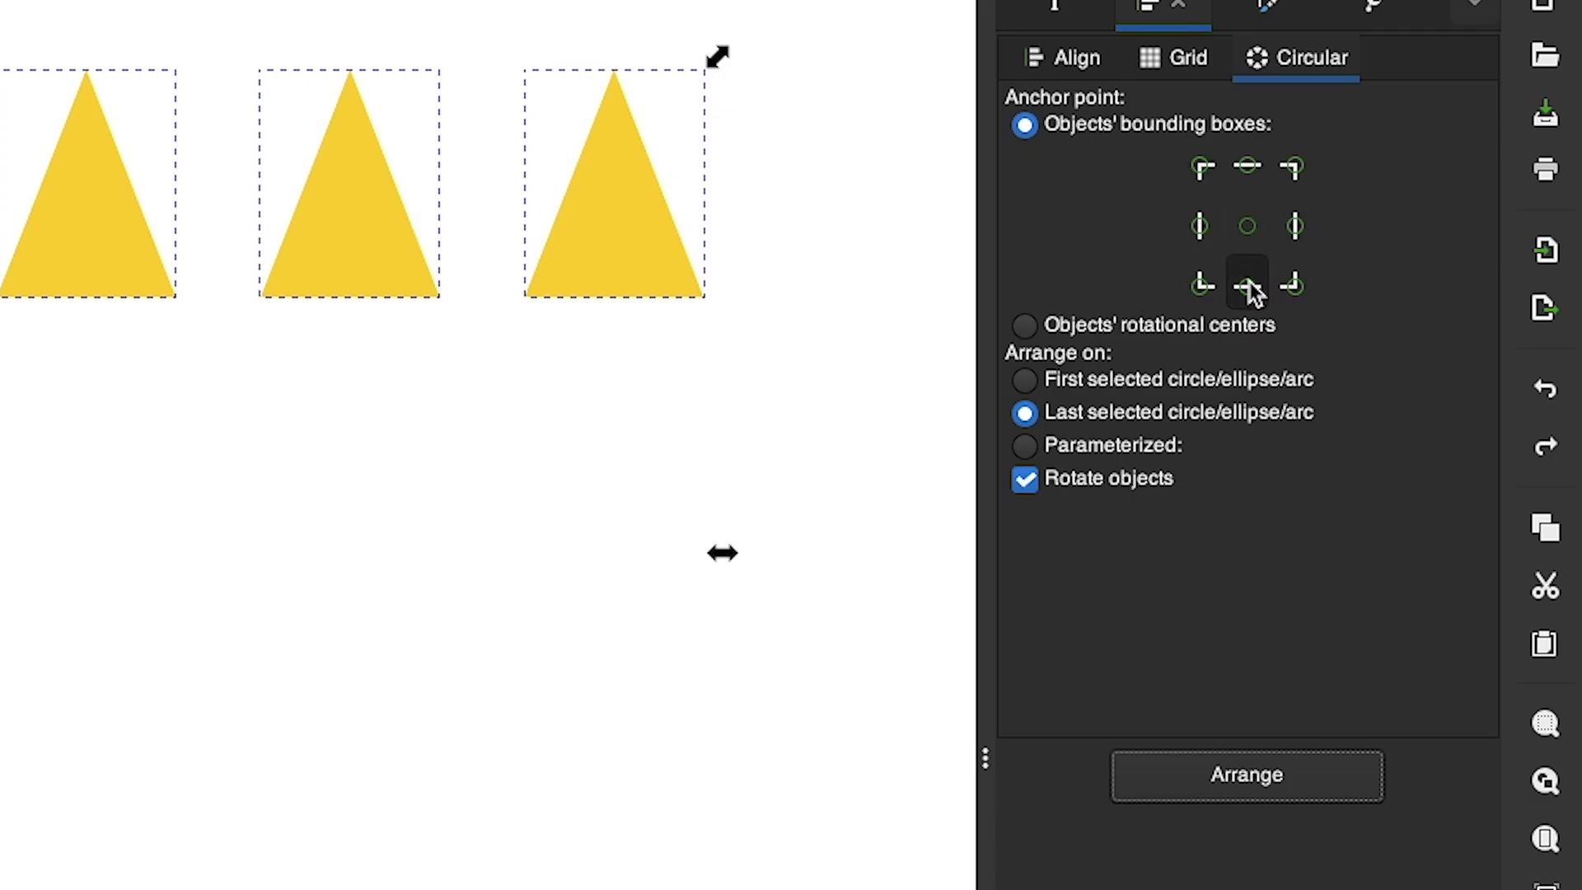
click(1247, 774)
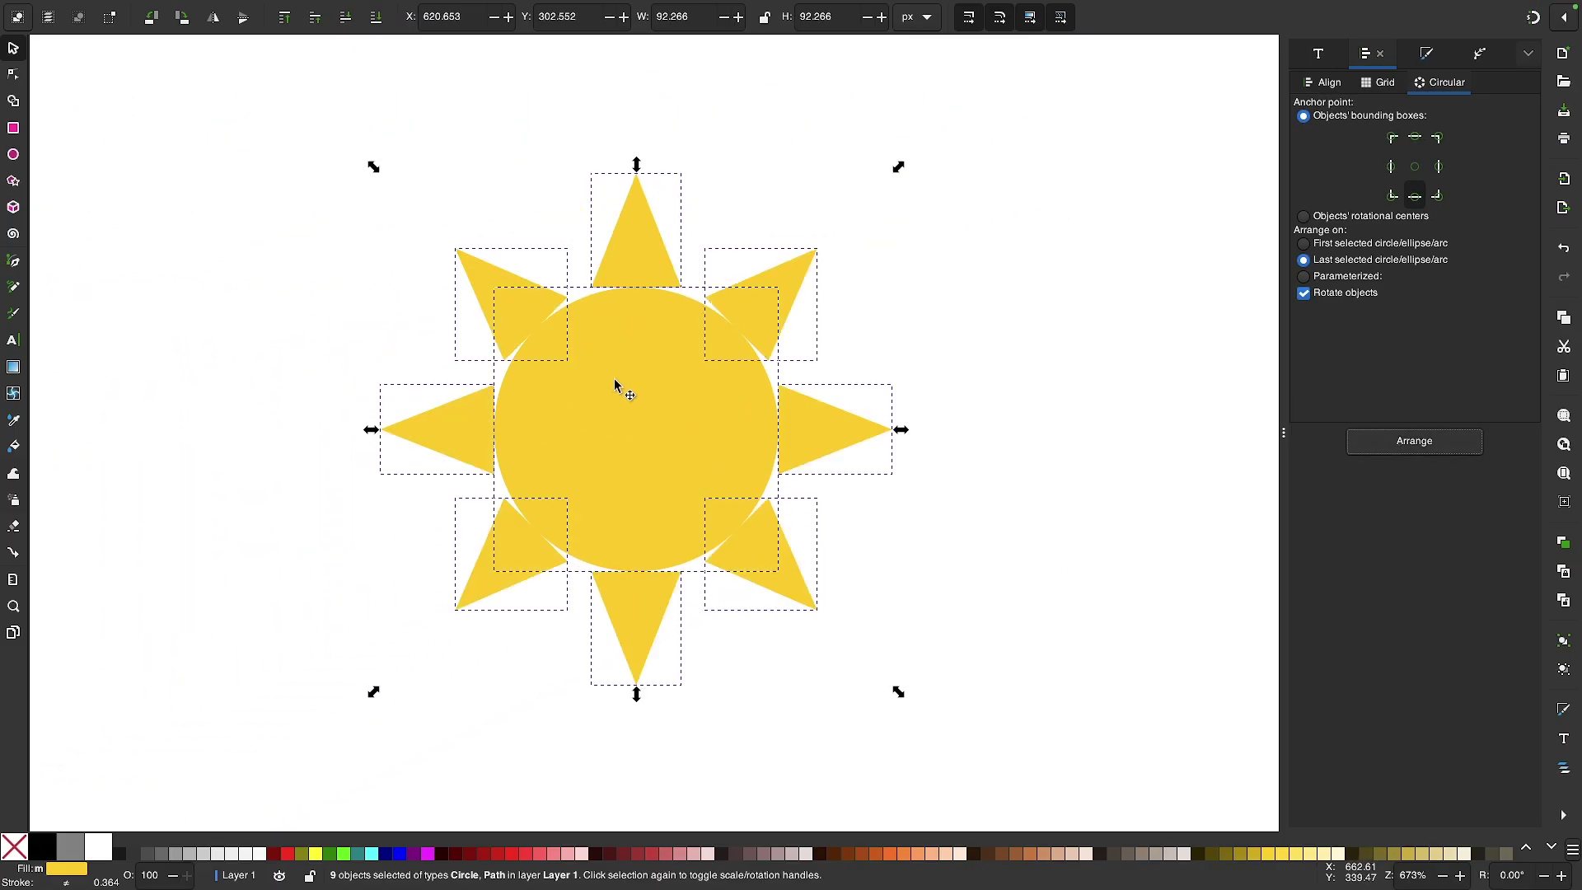
Shrink the yellow circle from about 51 to 43 px.
click(863, 314)
click(709, 419)
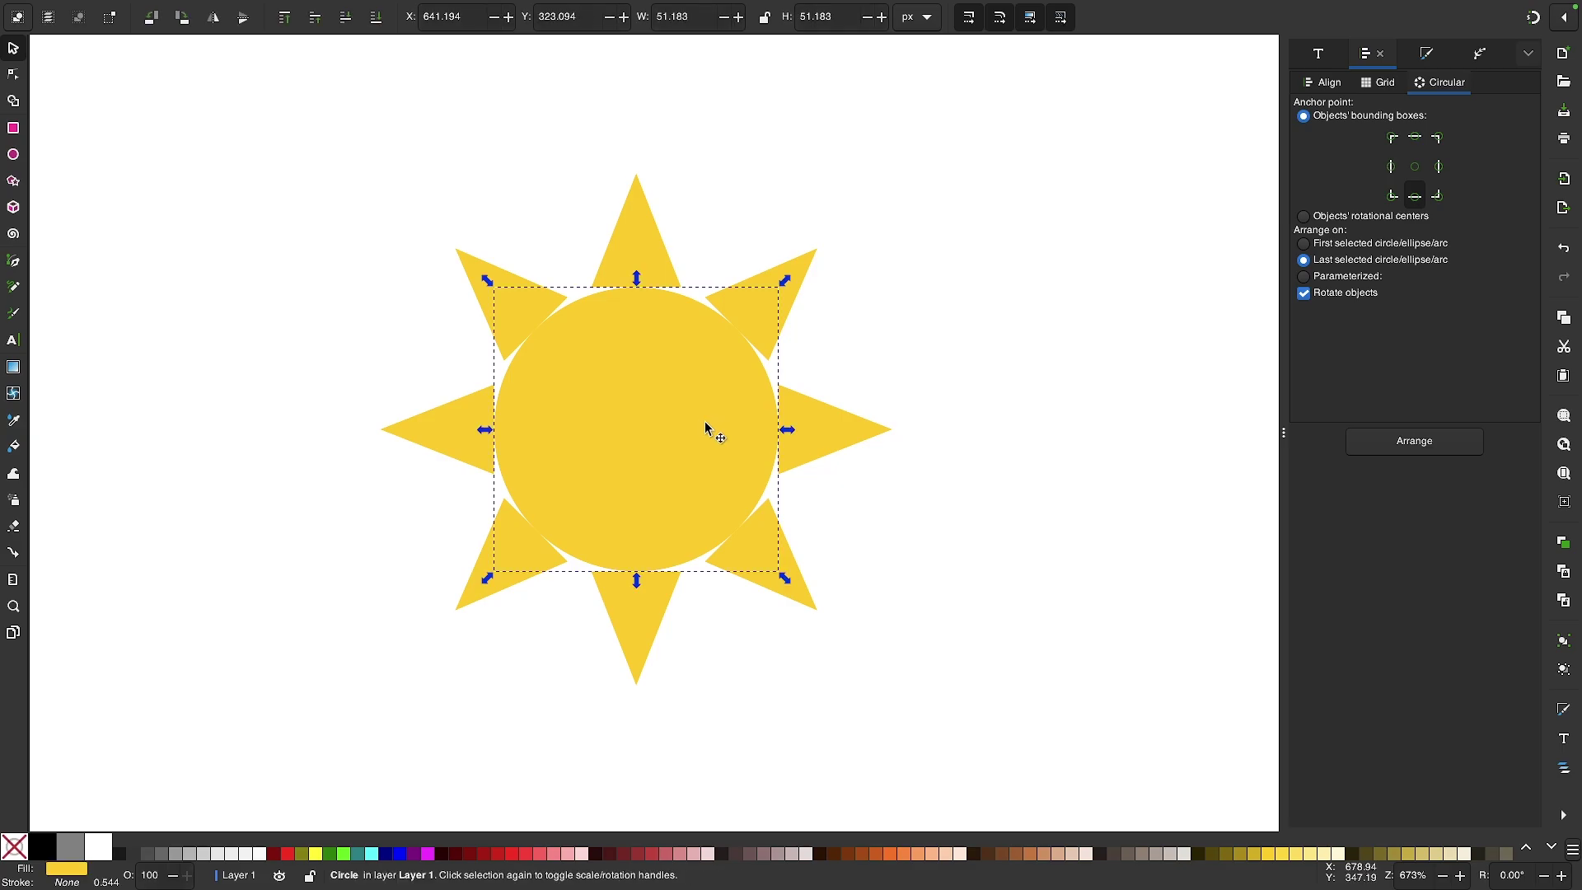
drag(776, 427, 764, 432)
click(878, 361)
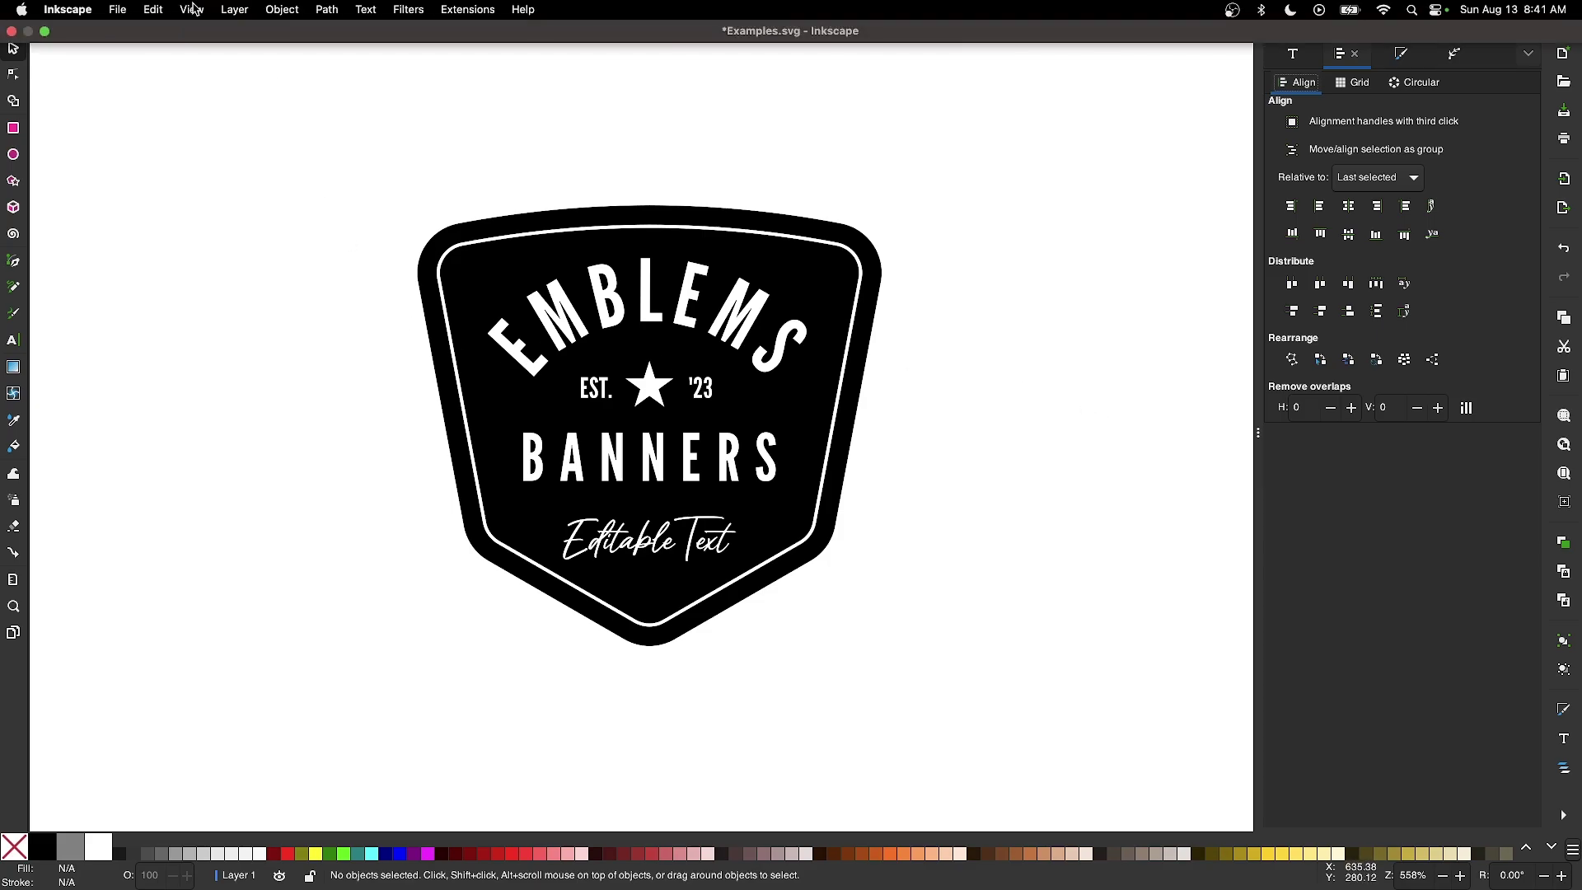
Look through the Edit menu, then move to the Inkscape application menu.
click(156, 12)
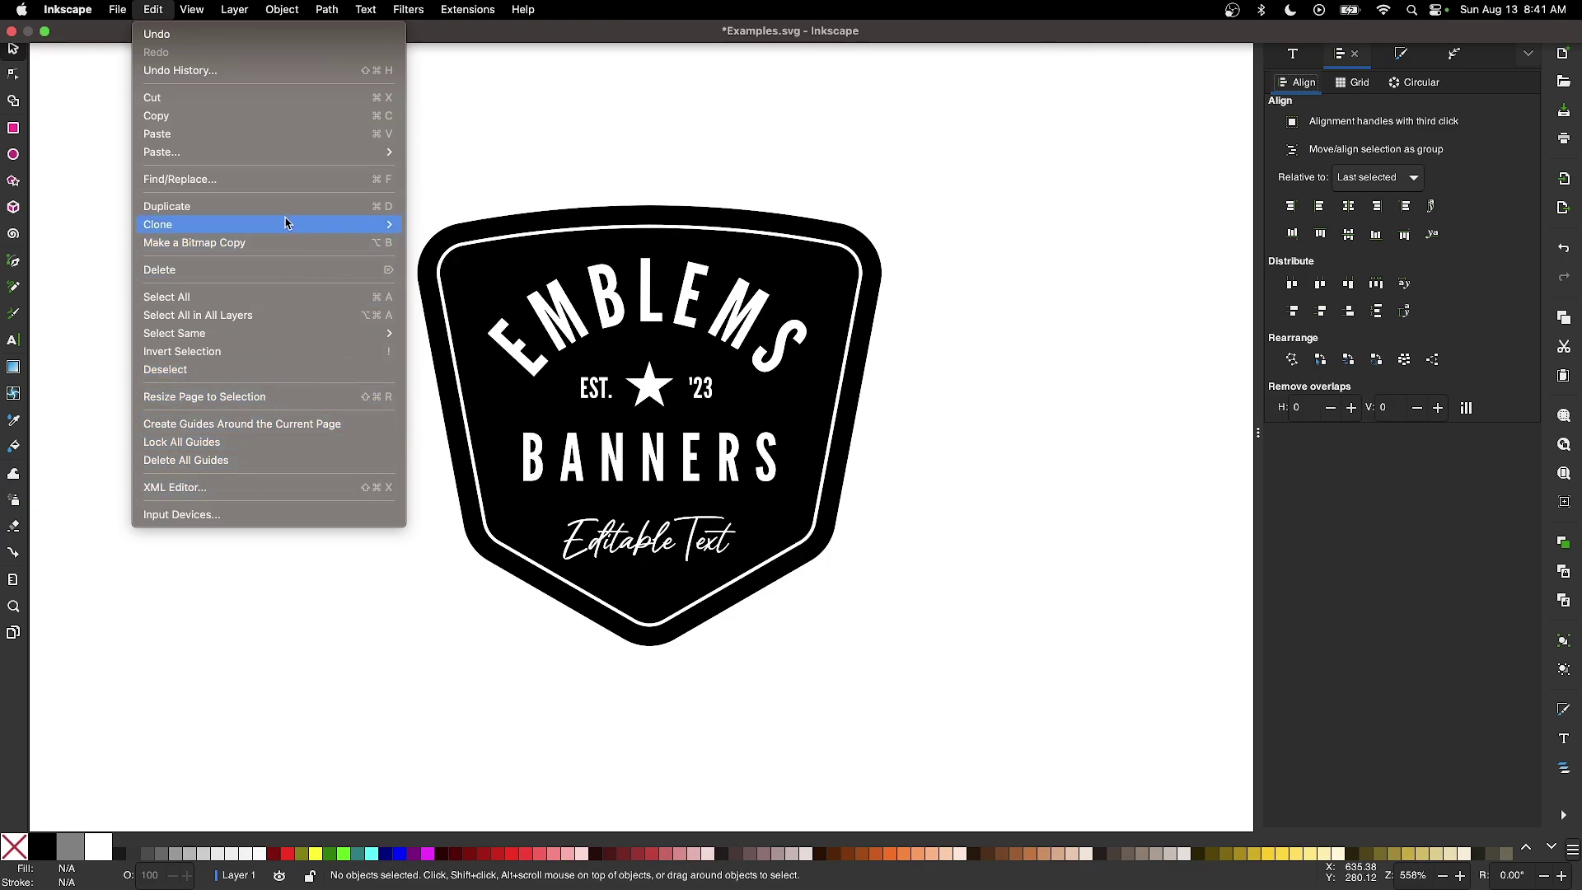
mouse_move(68, 12)
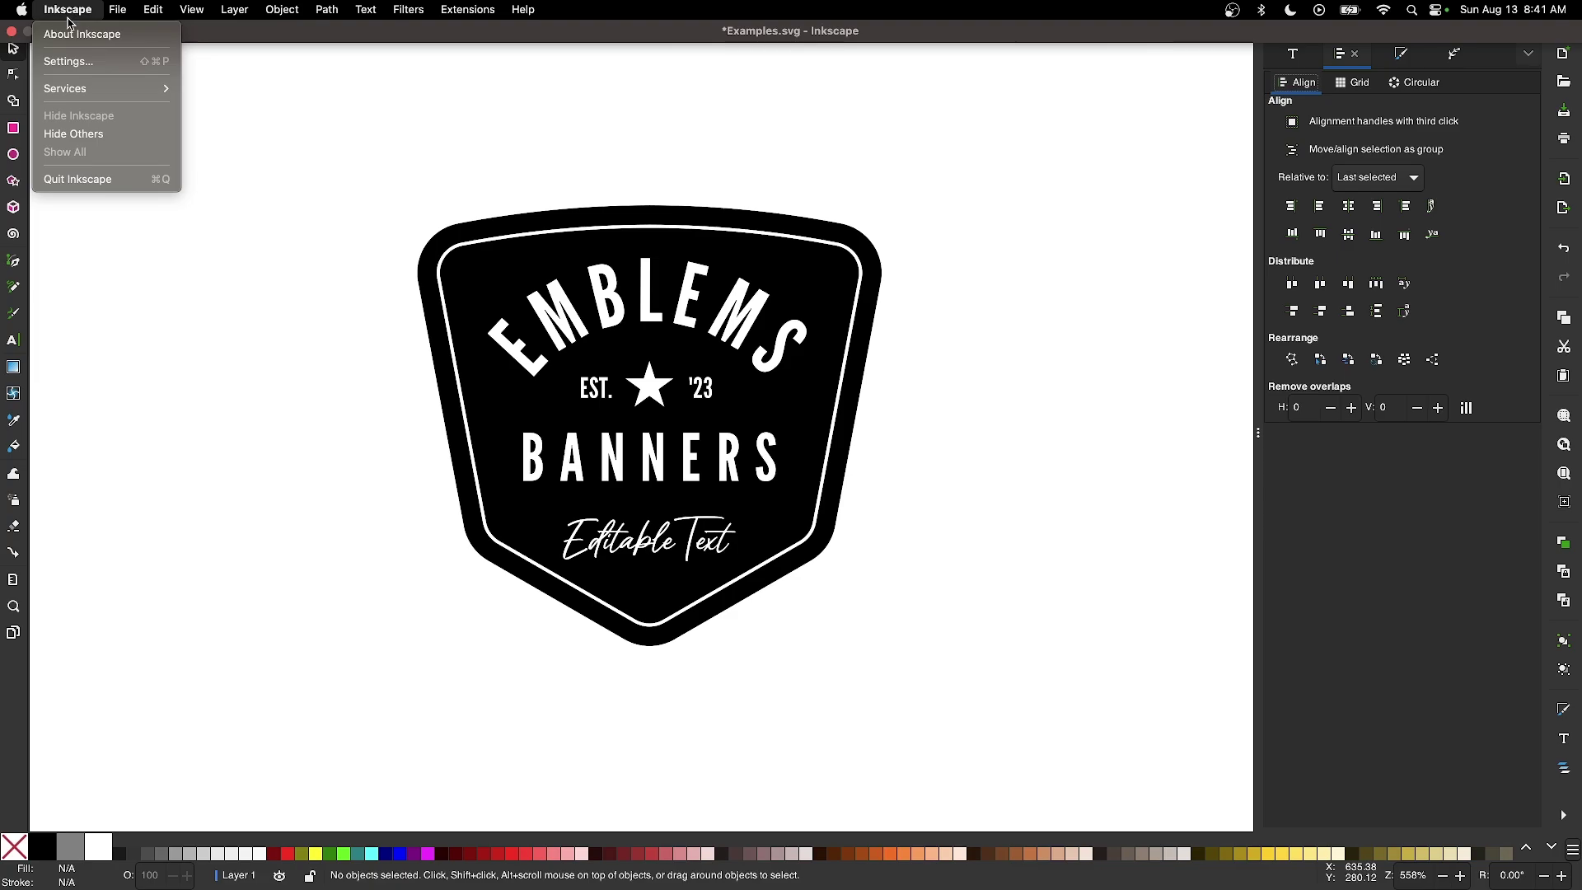
Add the Desktop 'Inkscape Fonts' folder as a custom font directory in System preferences.
click(79, 63)
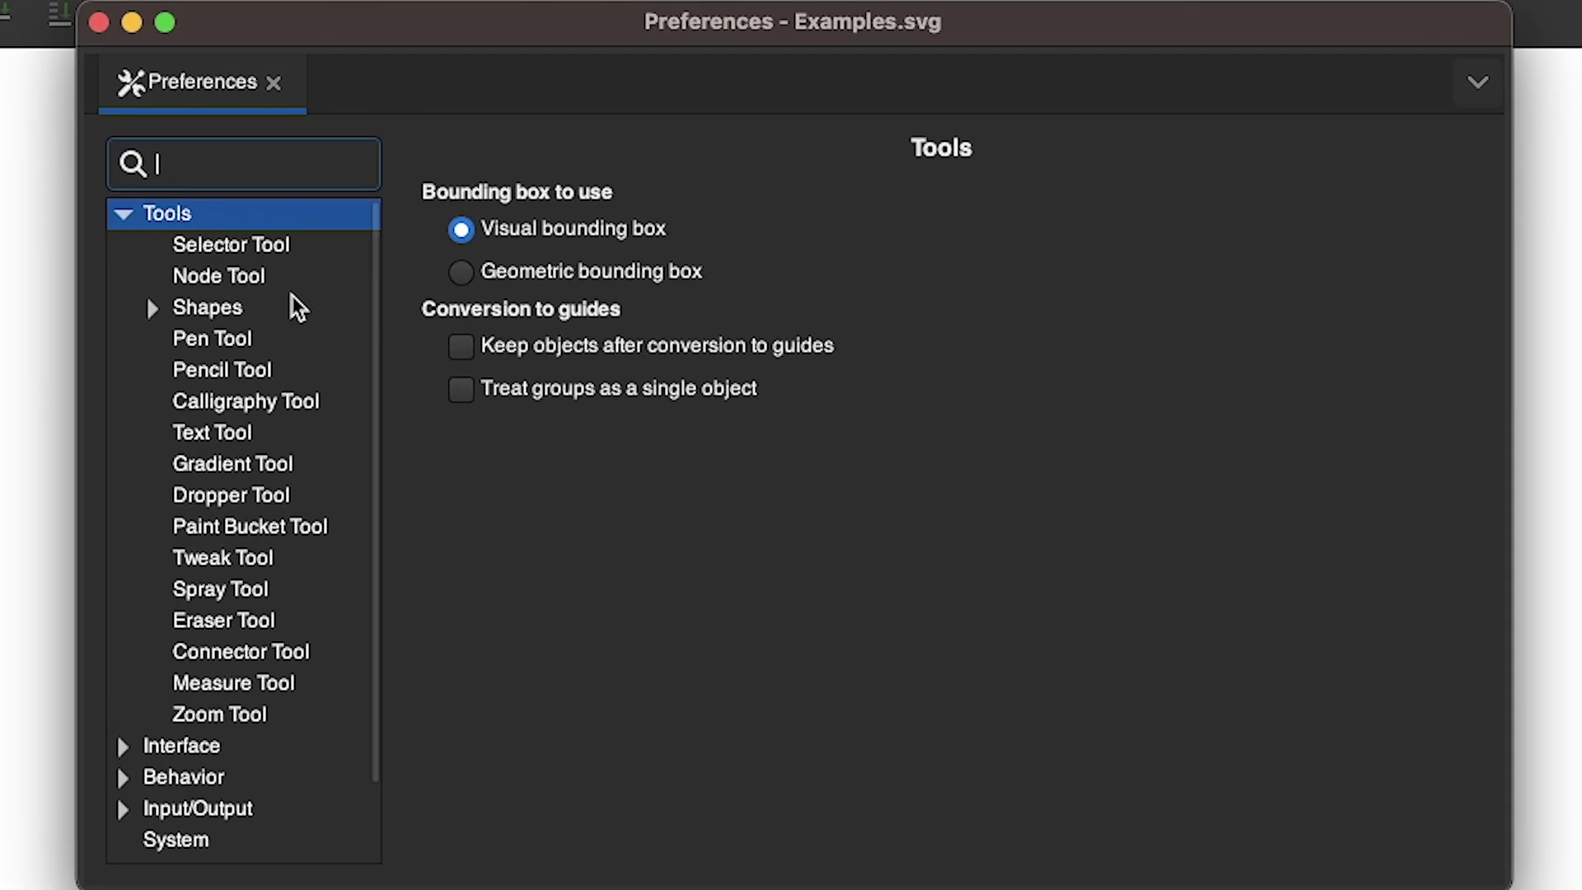
scroll(294, 628, down, 3)
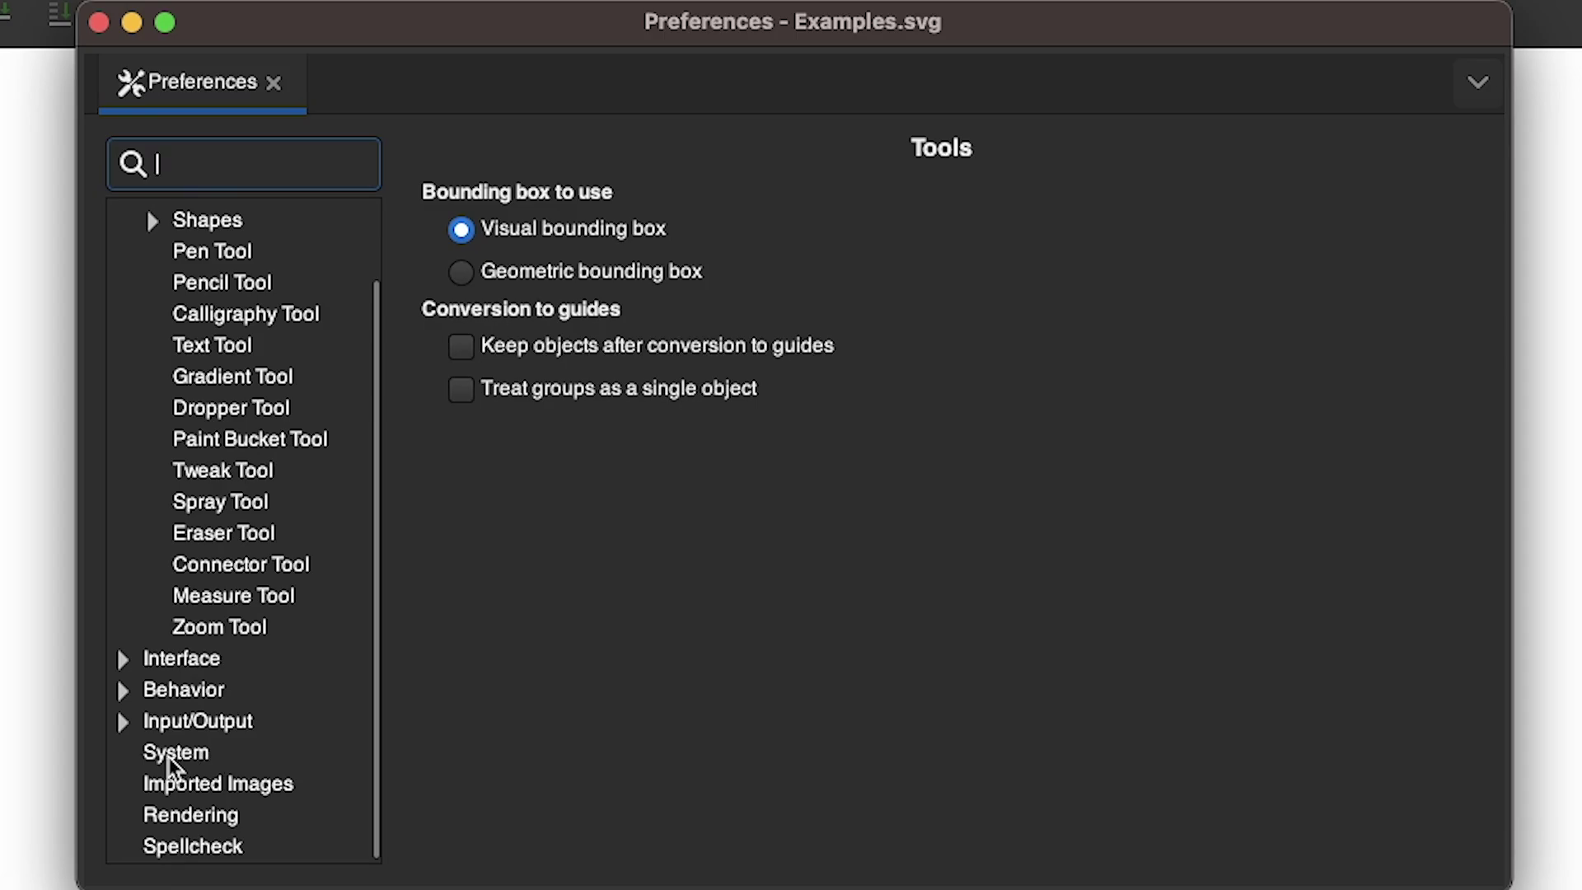
click(176, 753)
scroll(805, 611, down, 15)
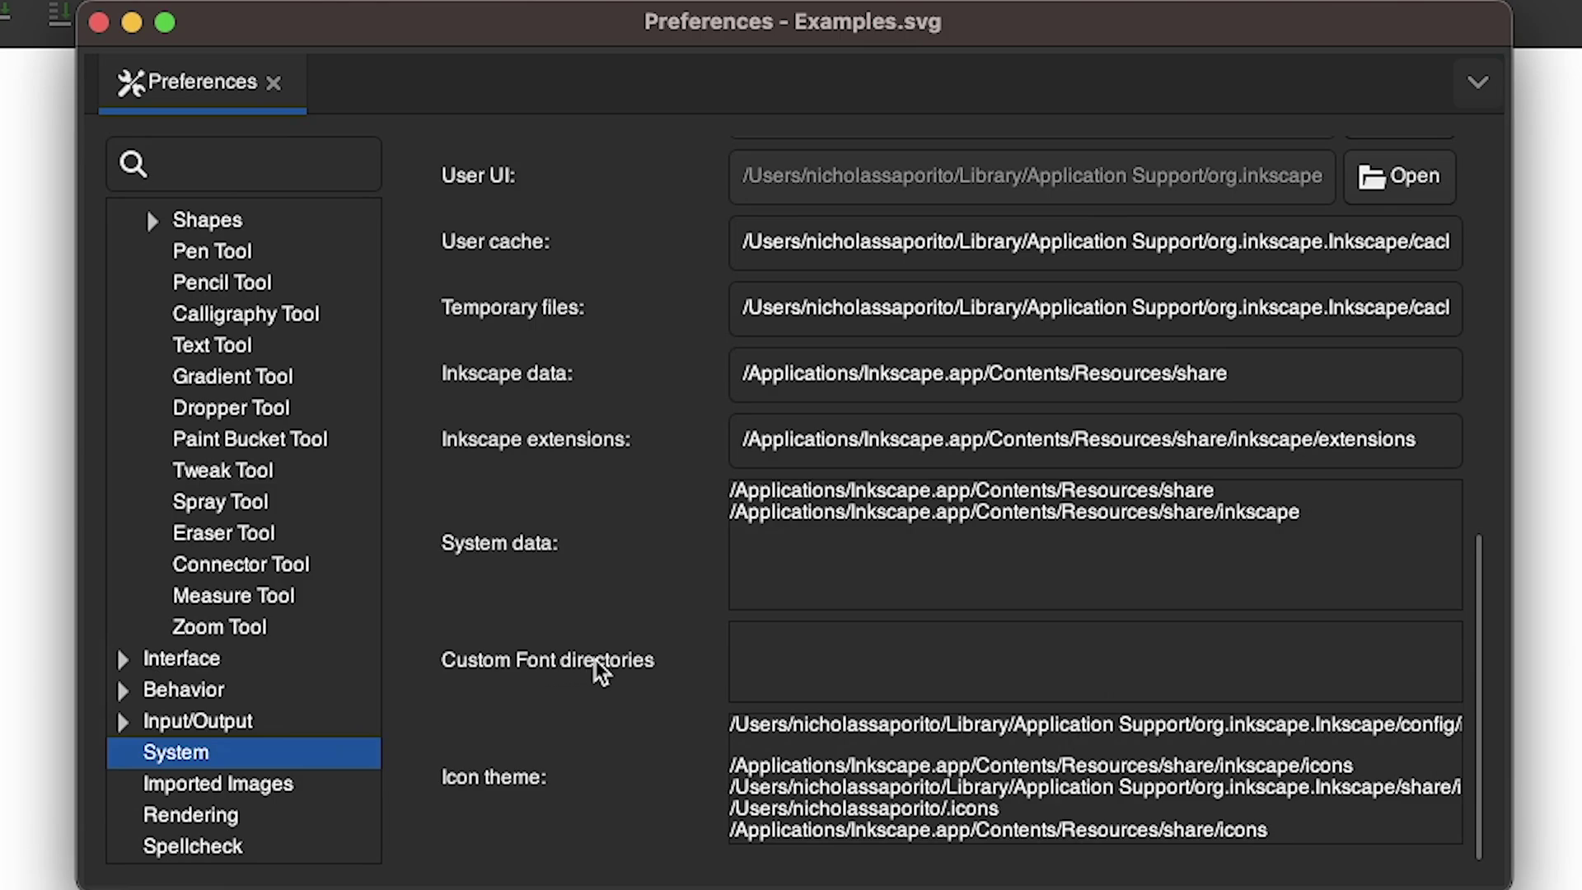
click(889, 654)
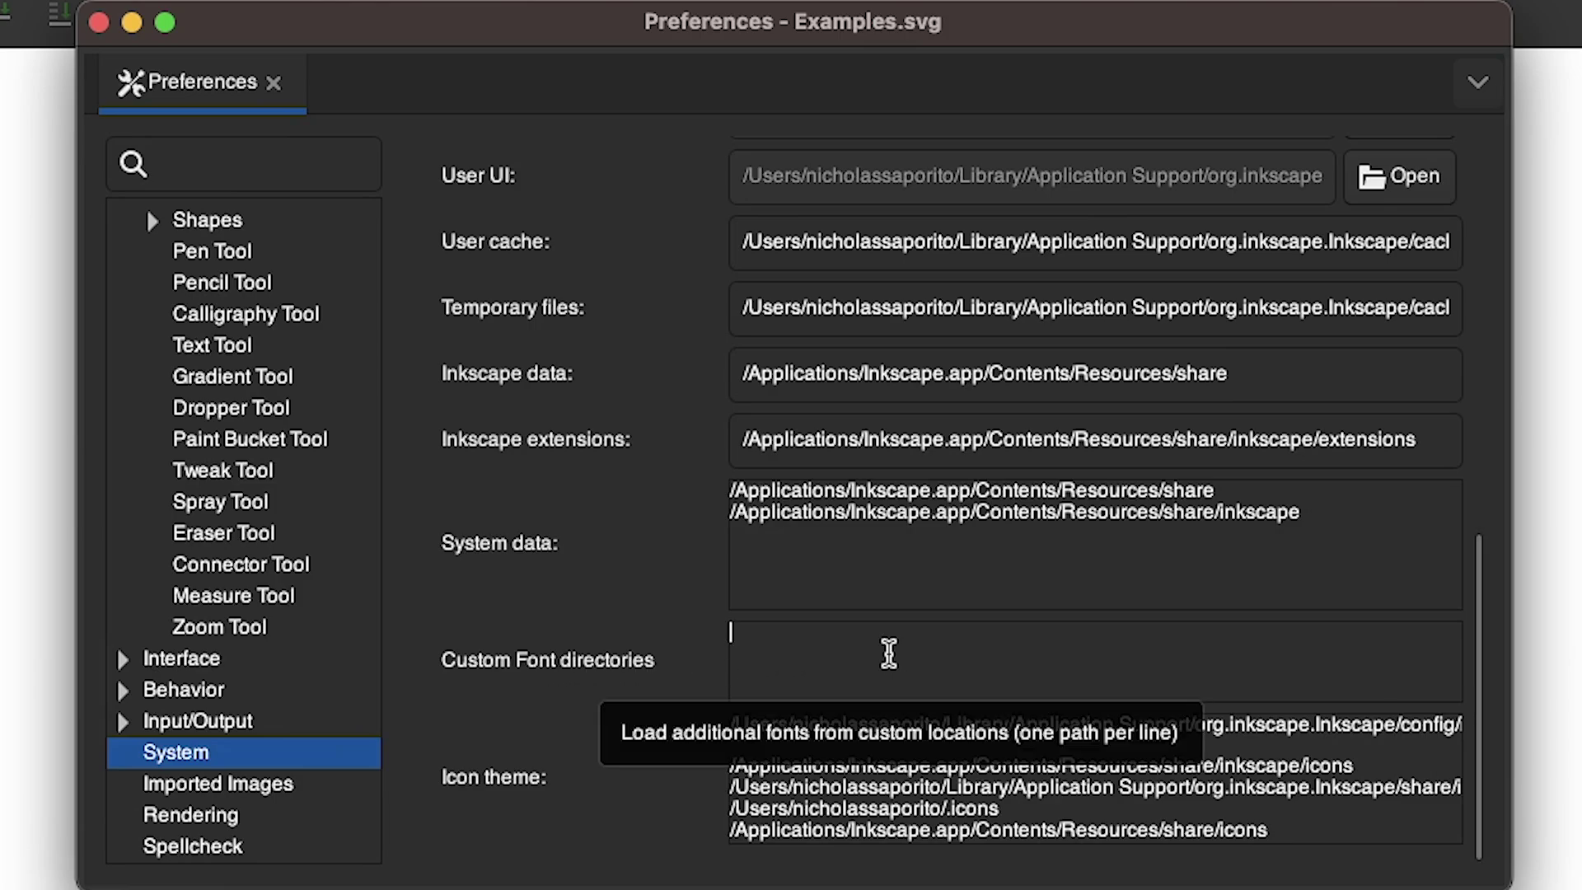
text(/Users/nicholassaporito/Desktop/Inkscape Fonts)
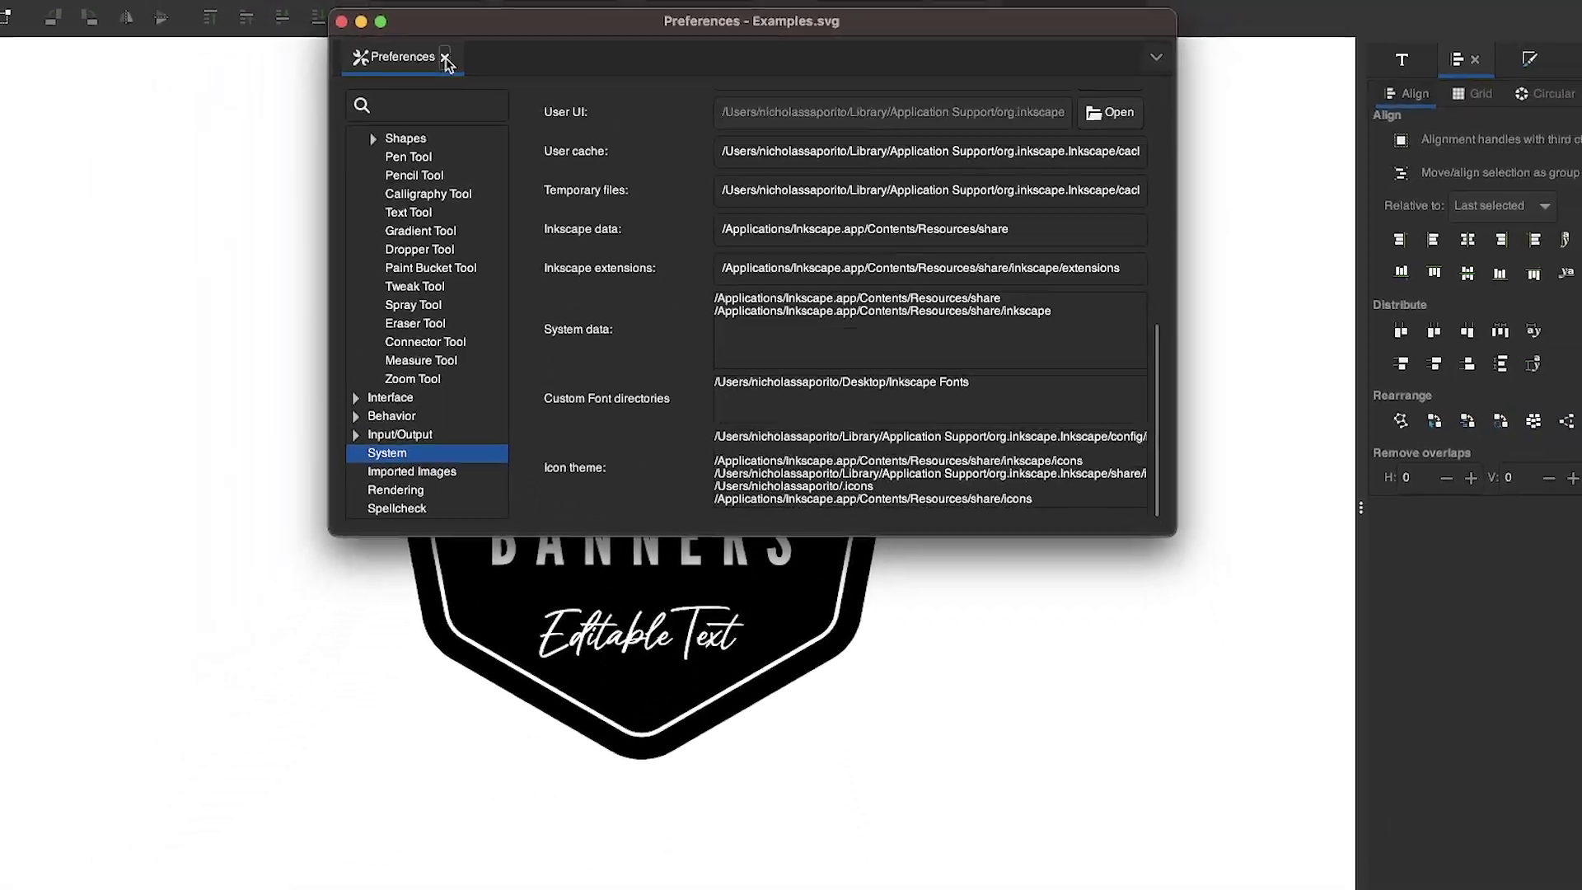
click(273, 83)
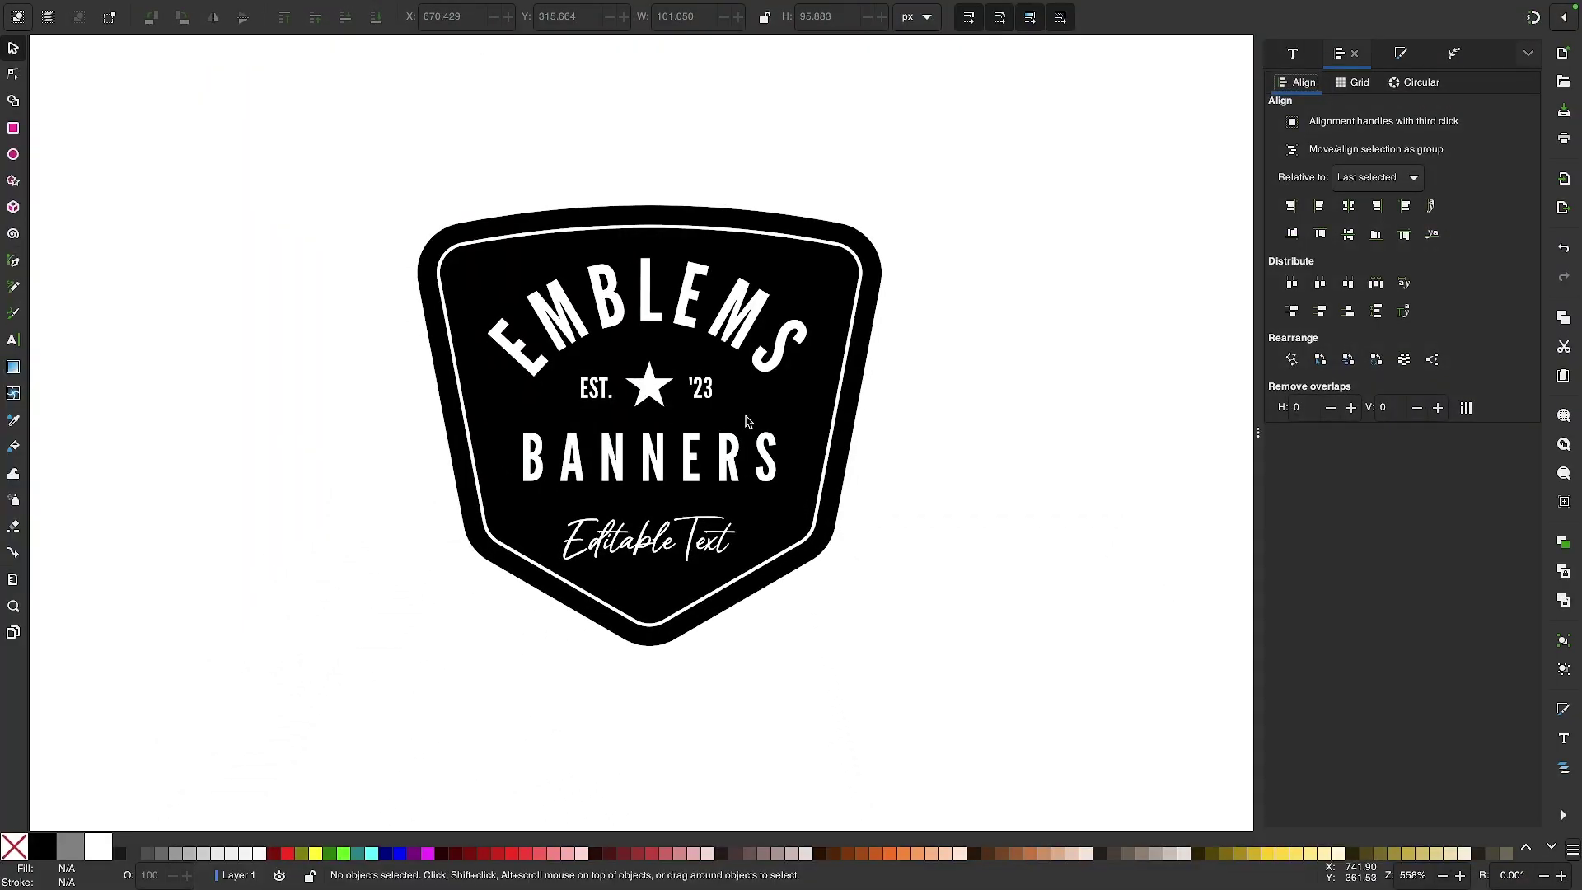
click(1300, 53)
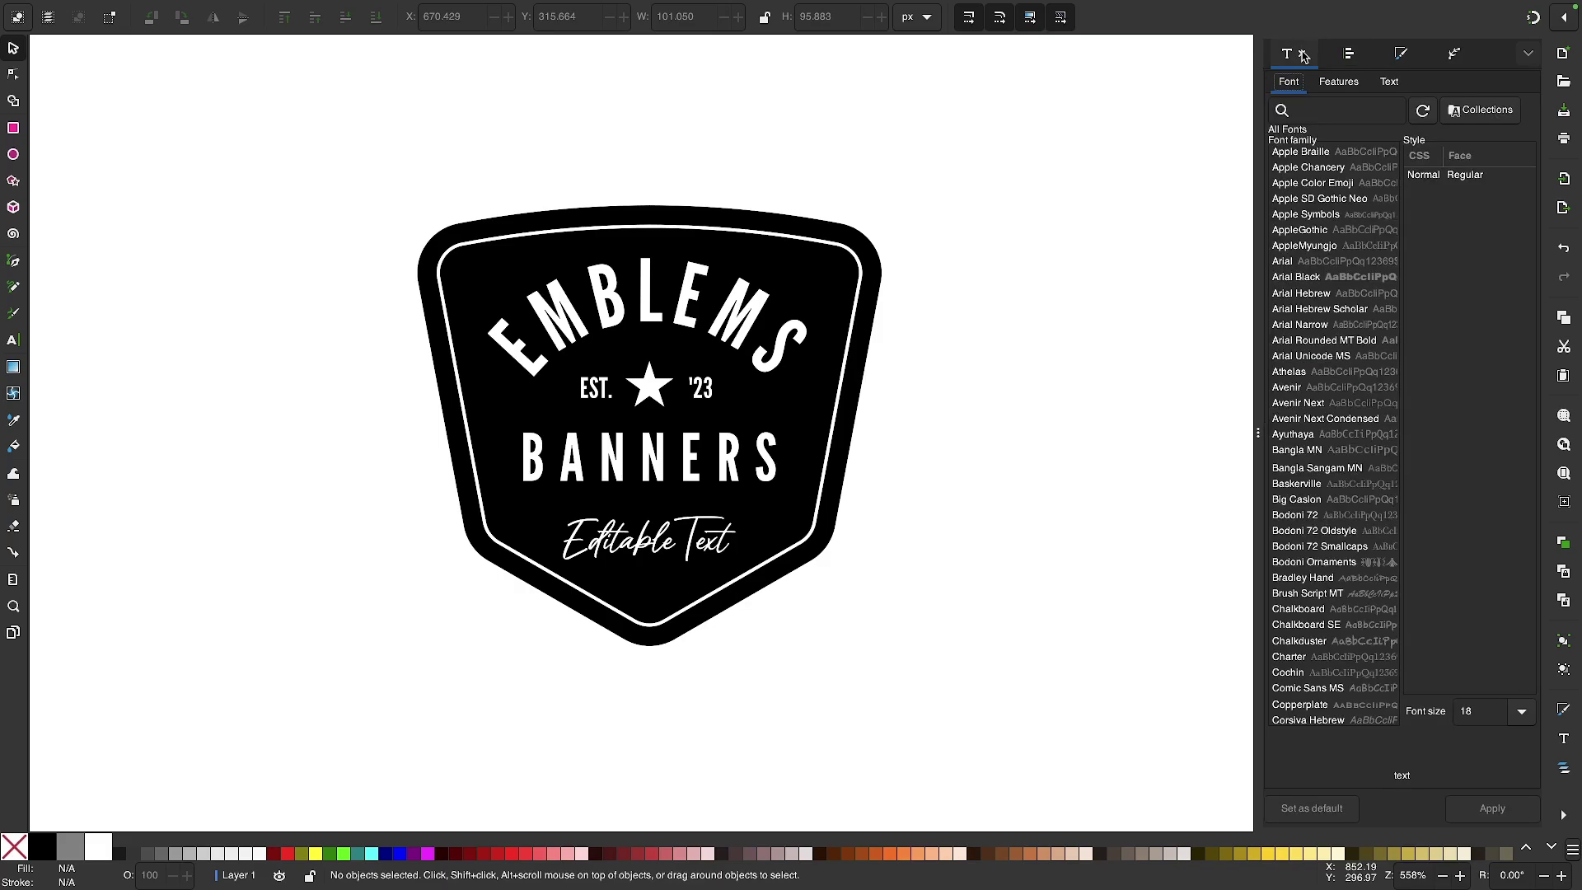
scroll(1328, 406, down, 20)
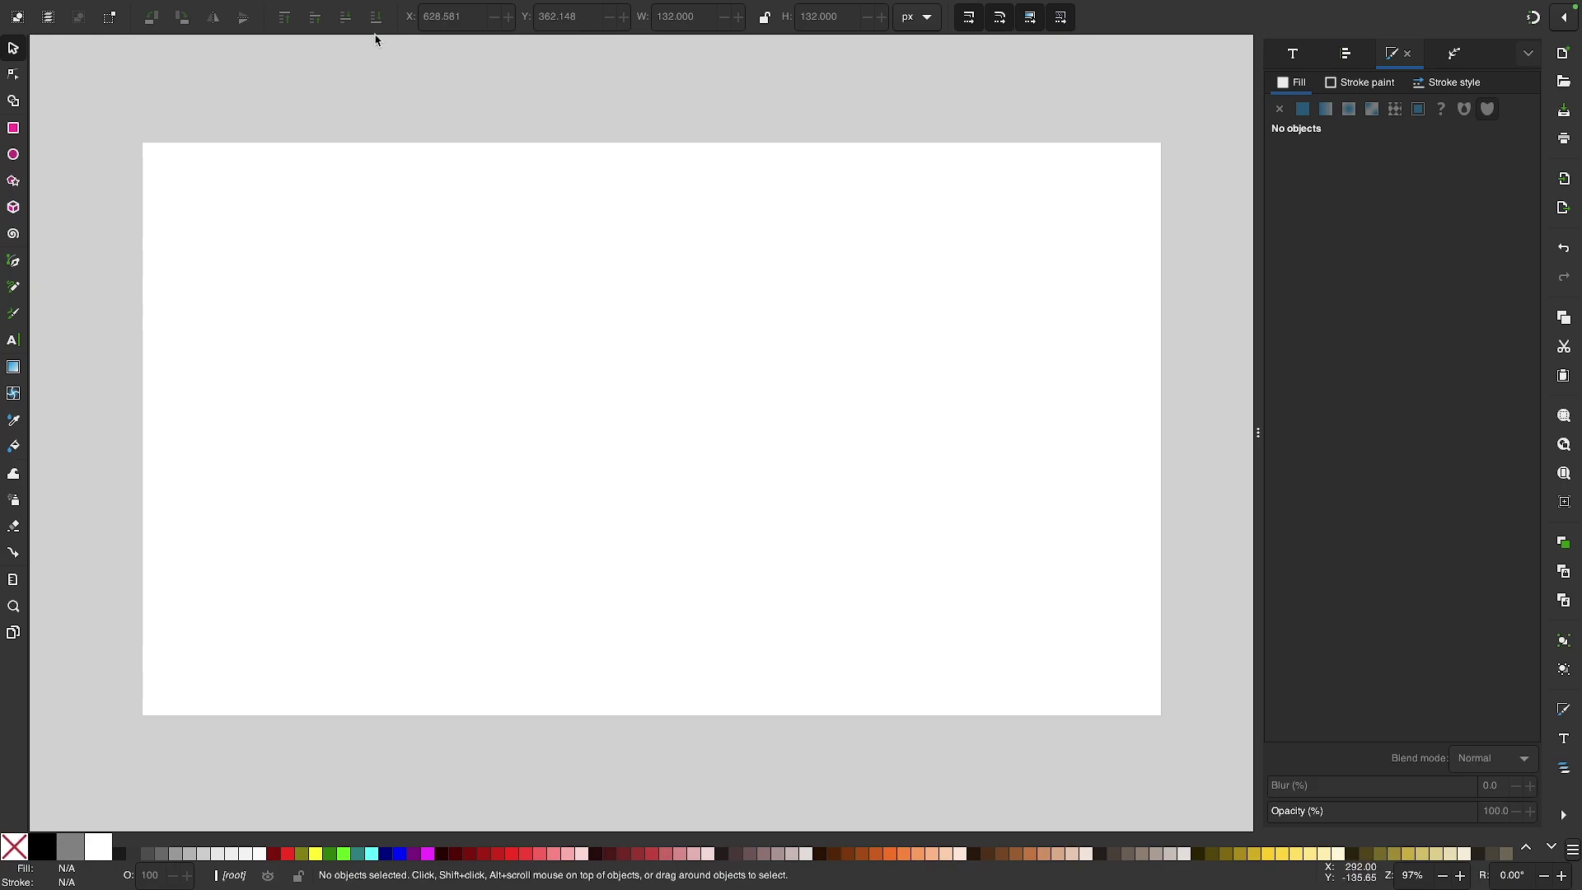
Generate a Classic EAN5 Extension barcode encoding 12345 with bar height 30.
click(457, 10)
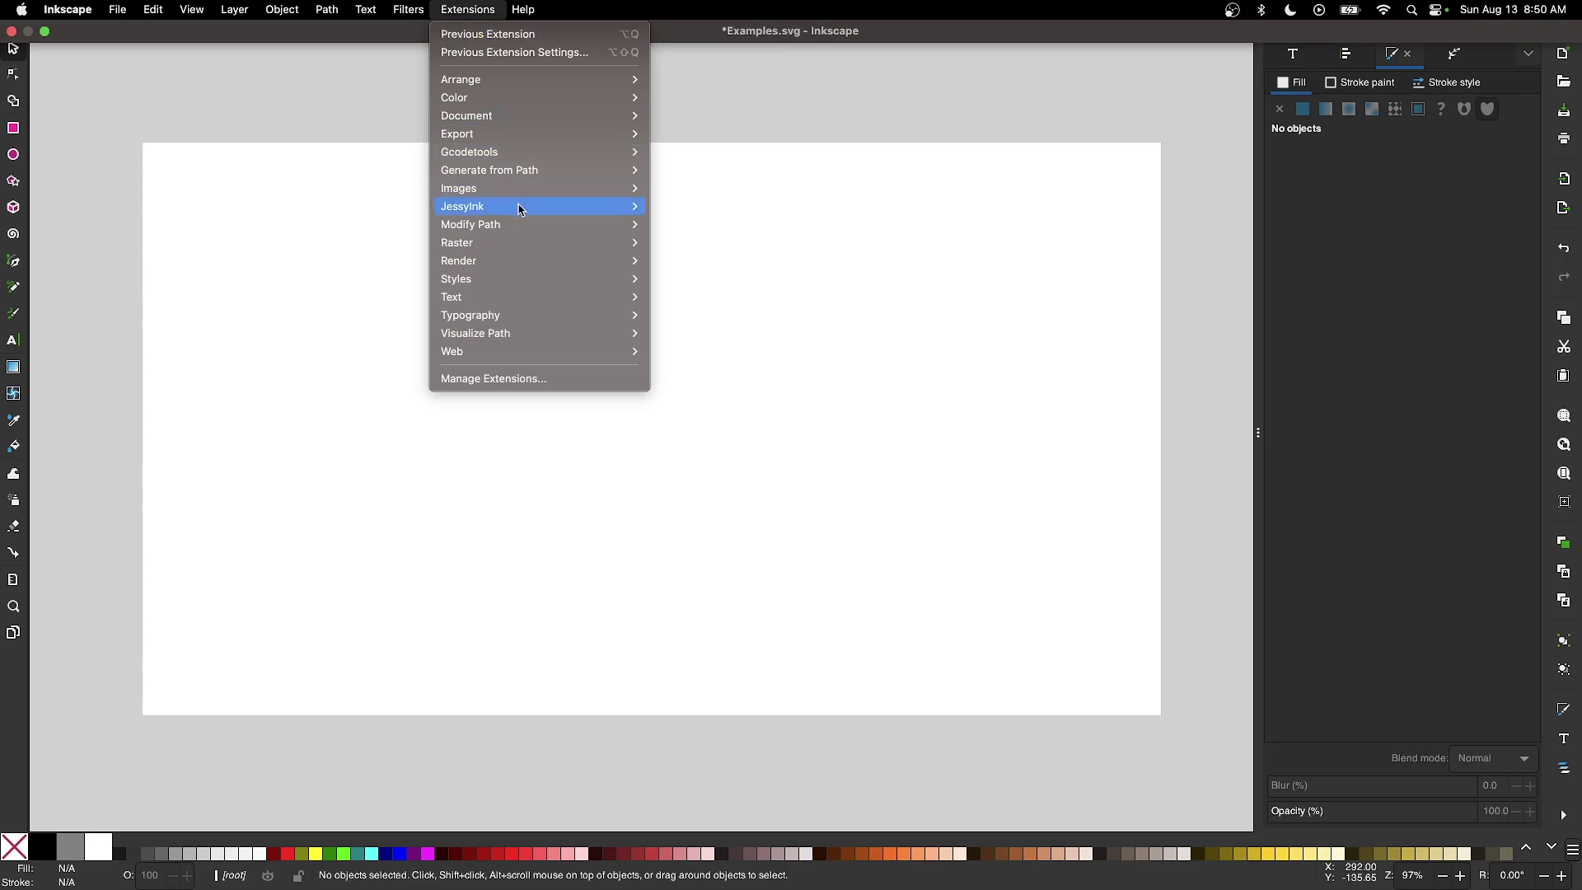
mouse_move(564, 265)
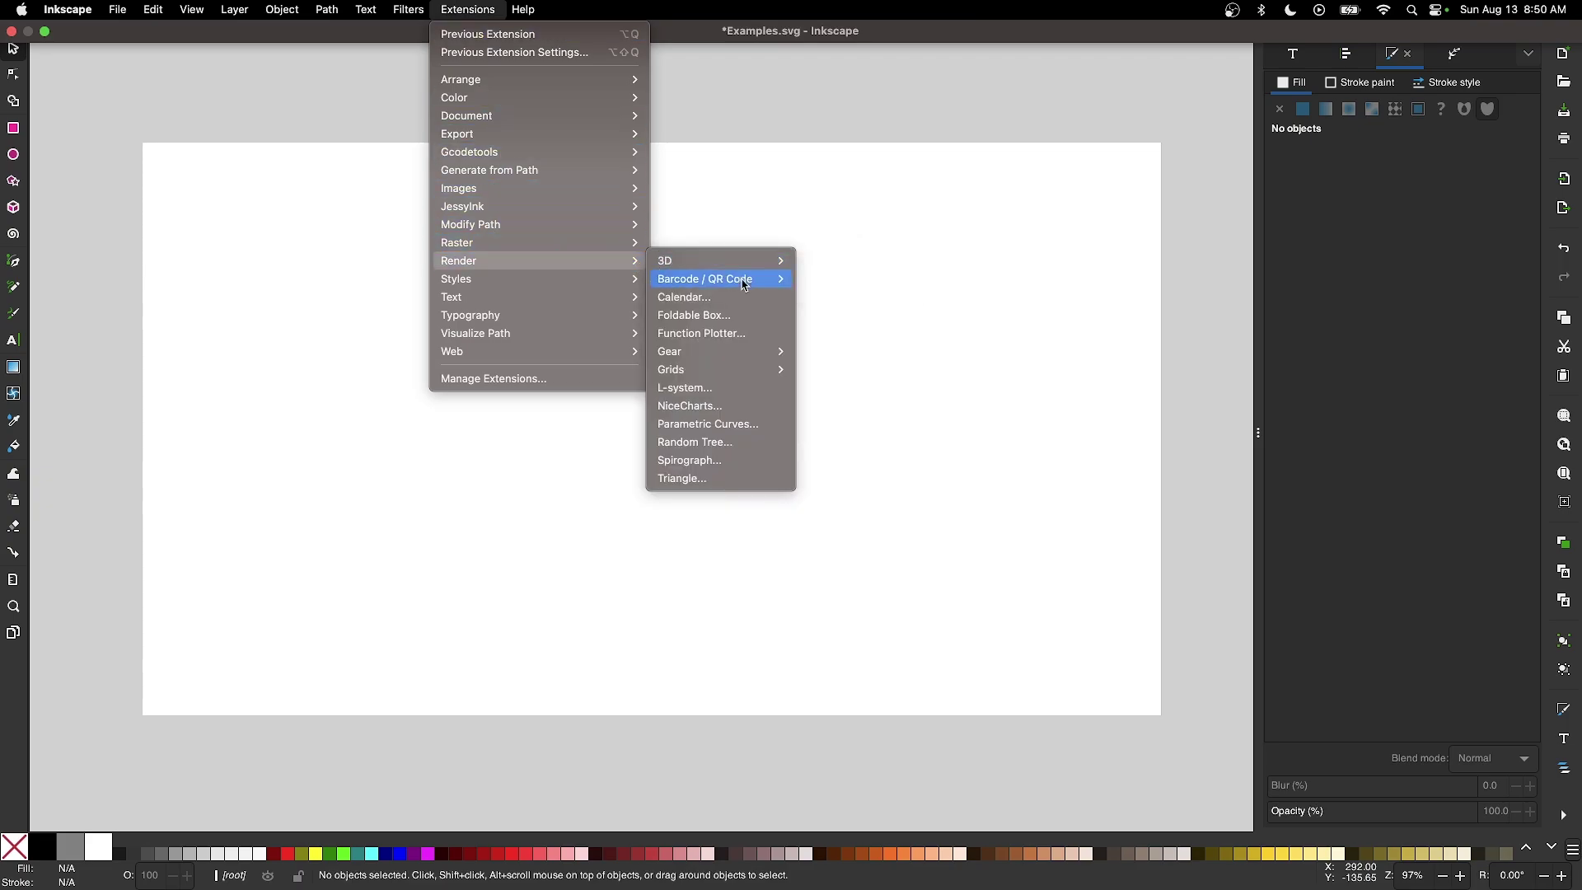
mouse_move(754, 290)
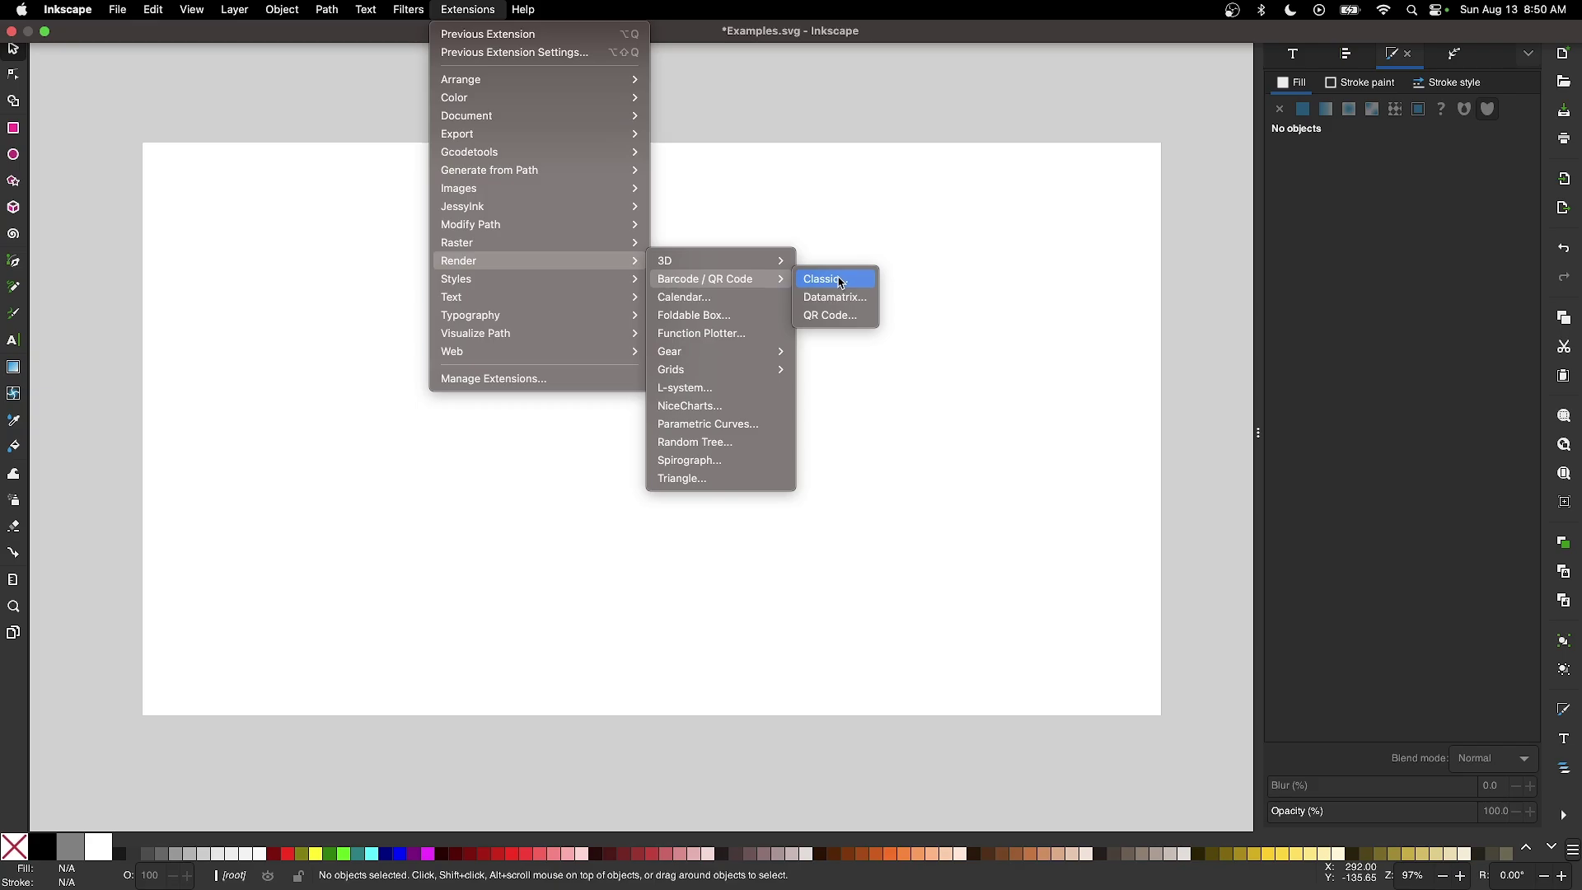
click(844, 285)
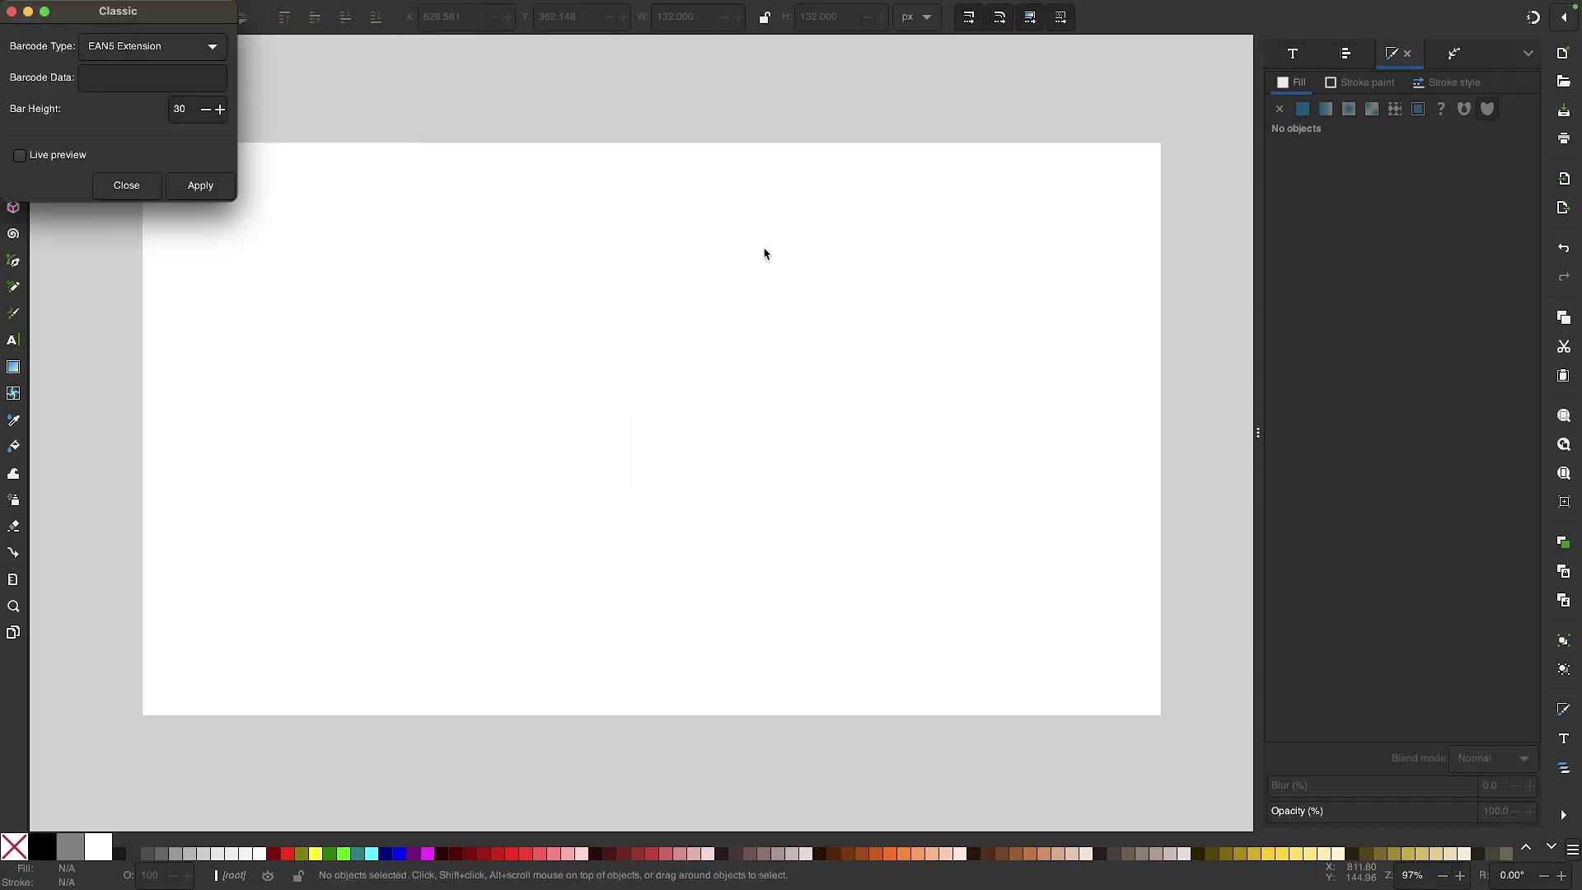
drag(210, 30, 834, 310)
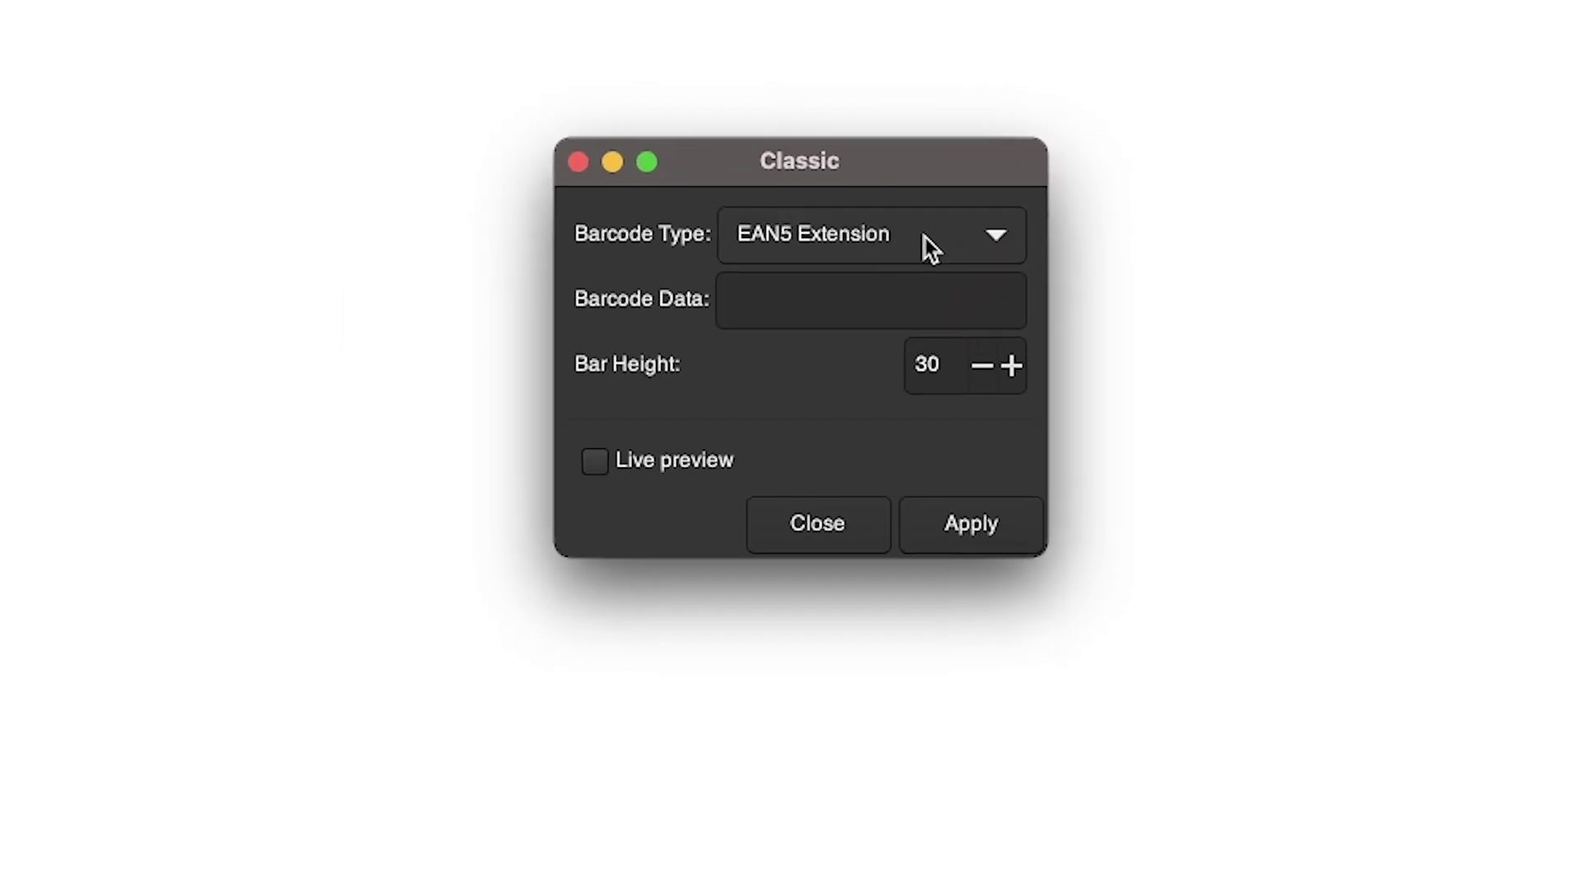
click(923, 237)
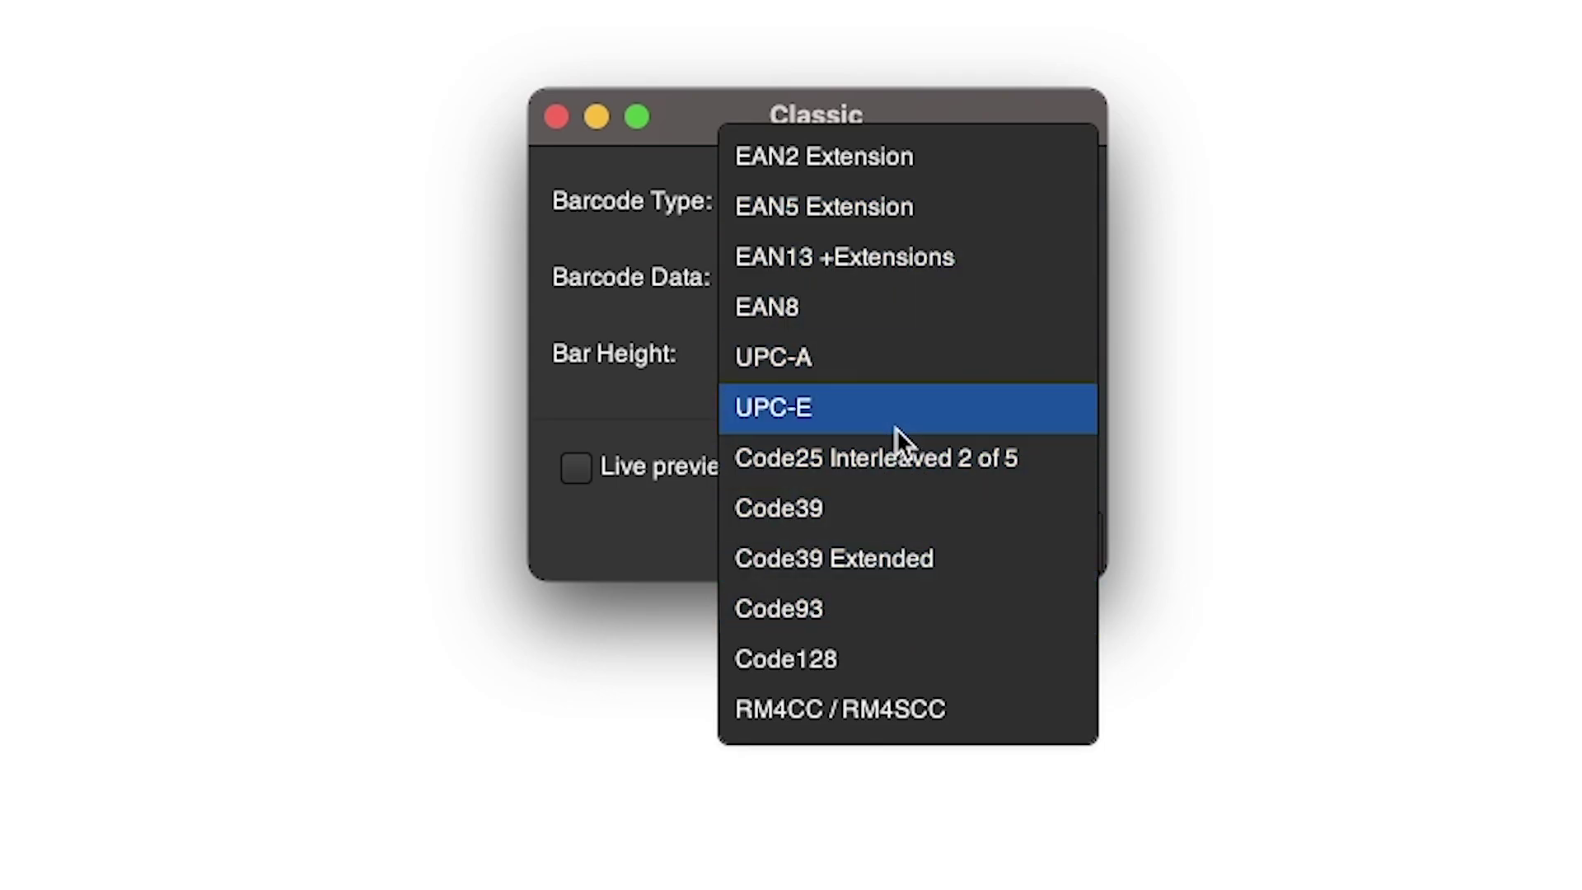
click(877, 225)
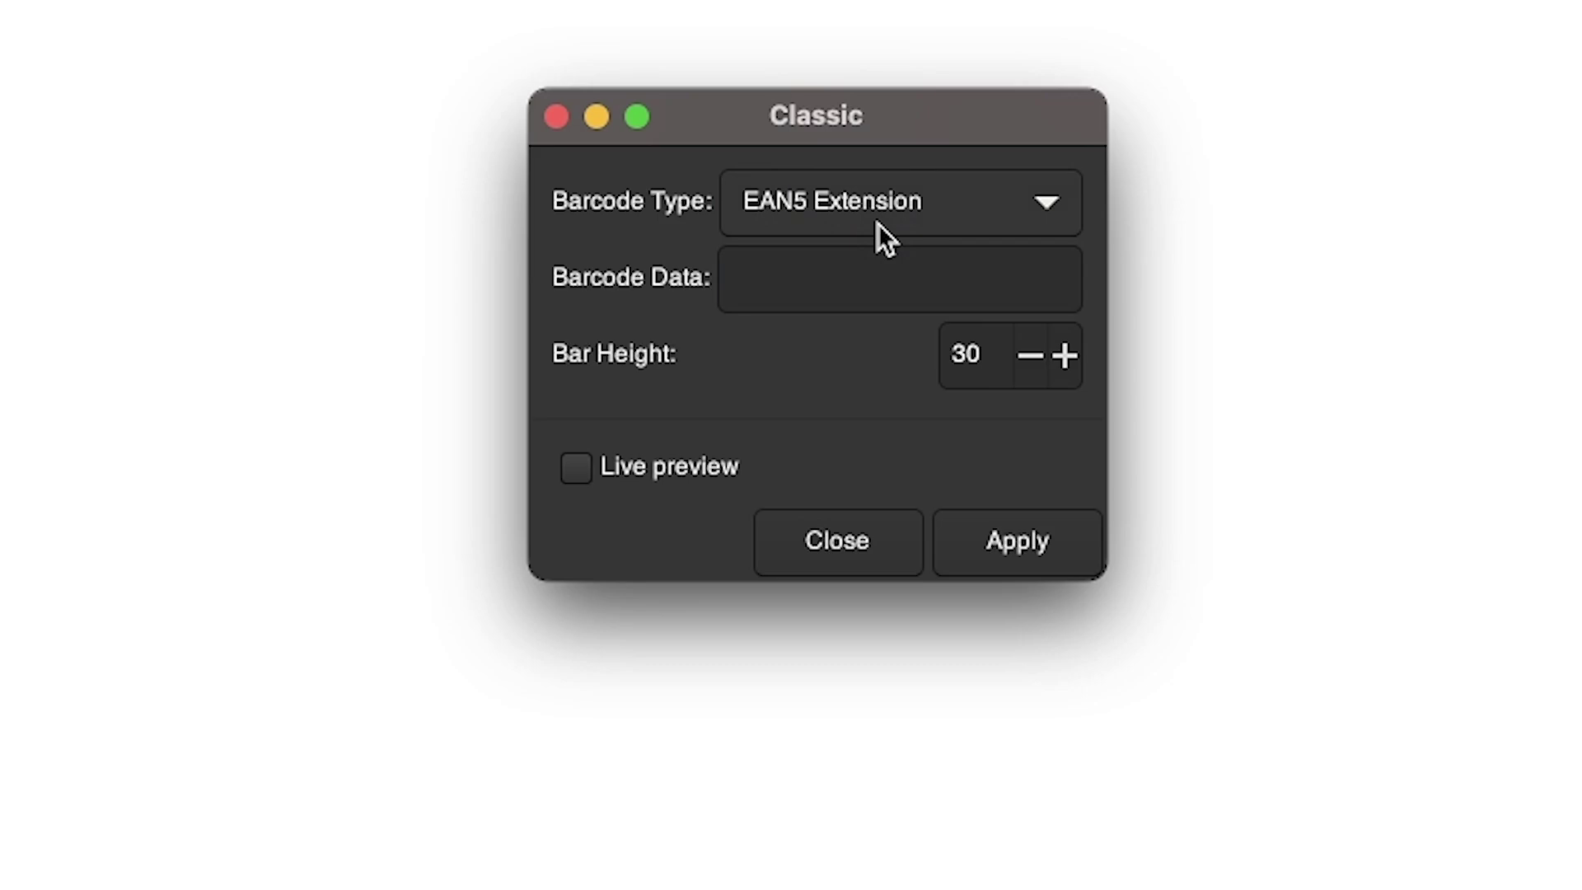
click(819, 278)
text(12345)
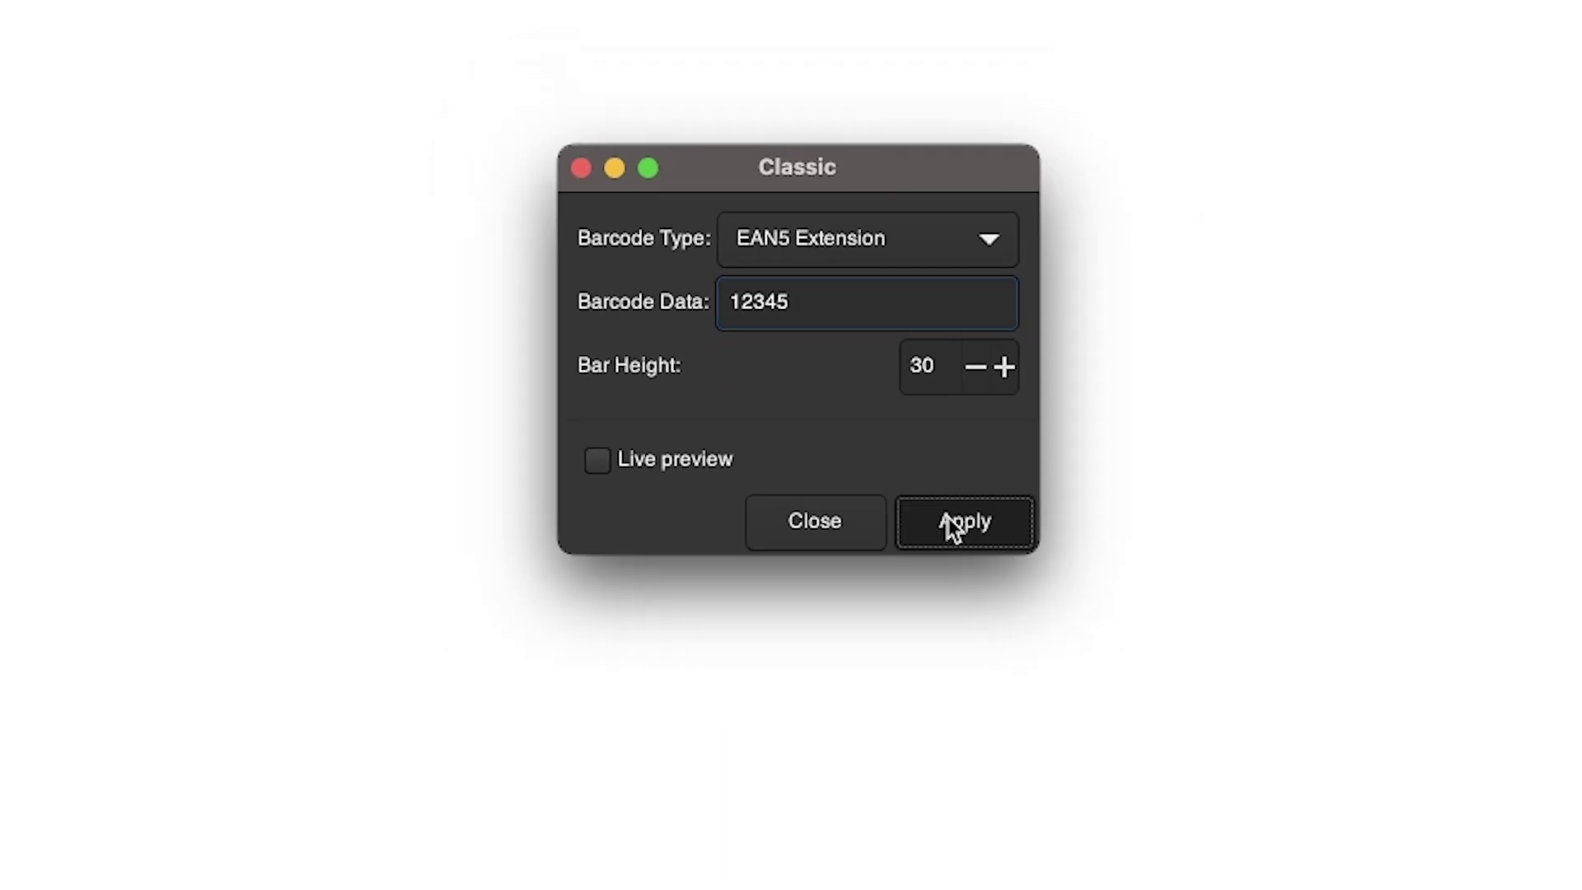
click(1001, 519)
click(837, 541)
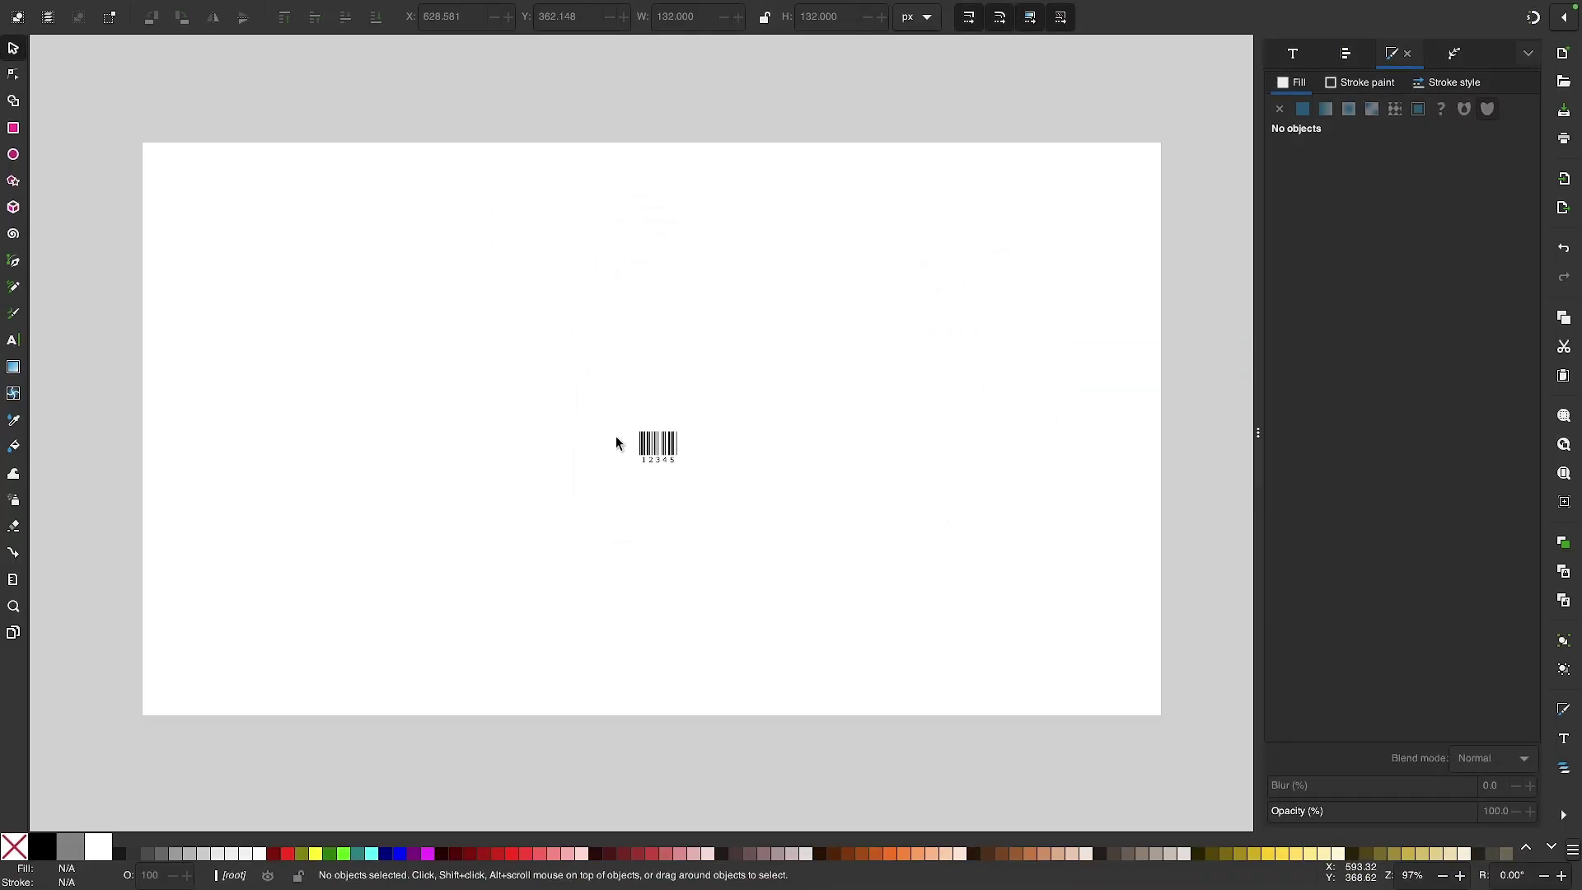
scroll(667, 449, up, 4)
With the Node tool, fill the thin barcode bar above the digit 4 red.
scroll(668, 452, up, 4)
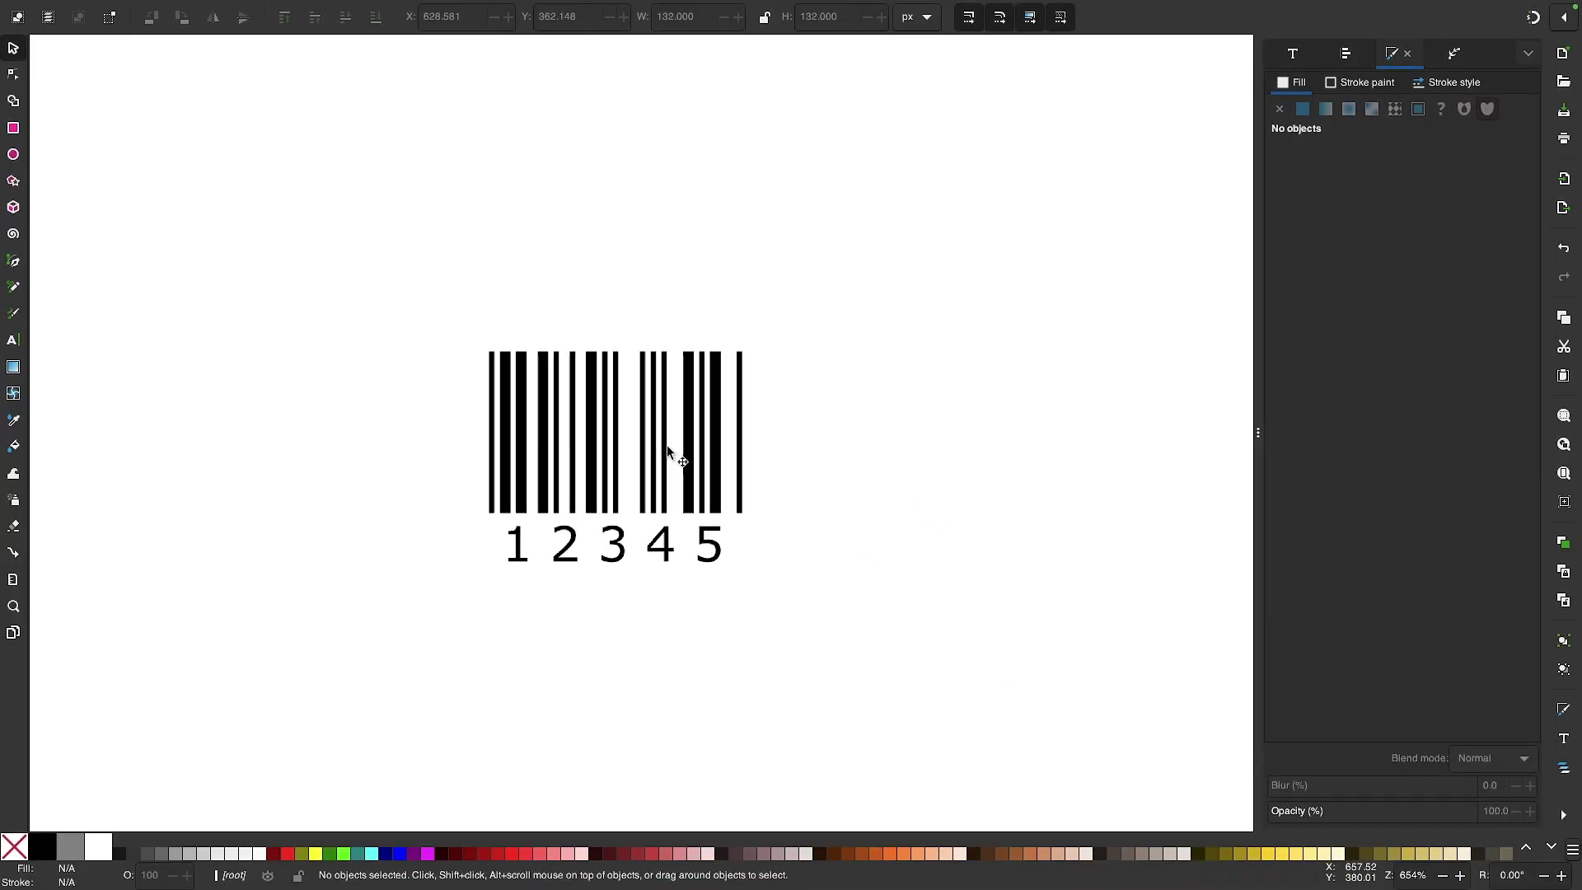
scroll(667, 452, up, 3)
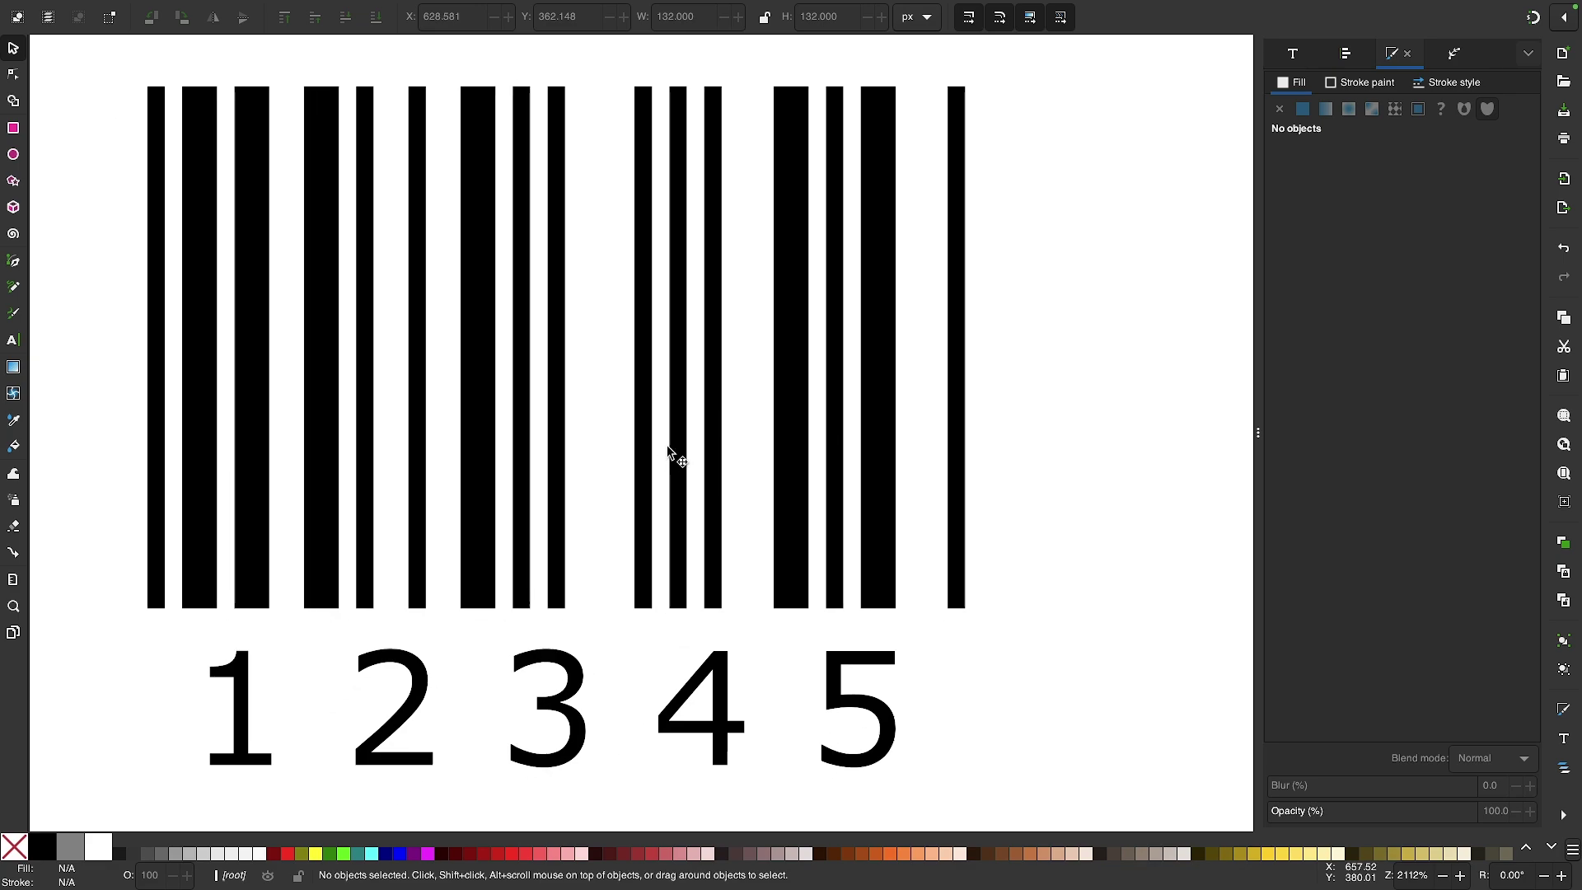
scroll(668, 452, down, 1)
key(n)
click(783, 397)
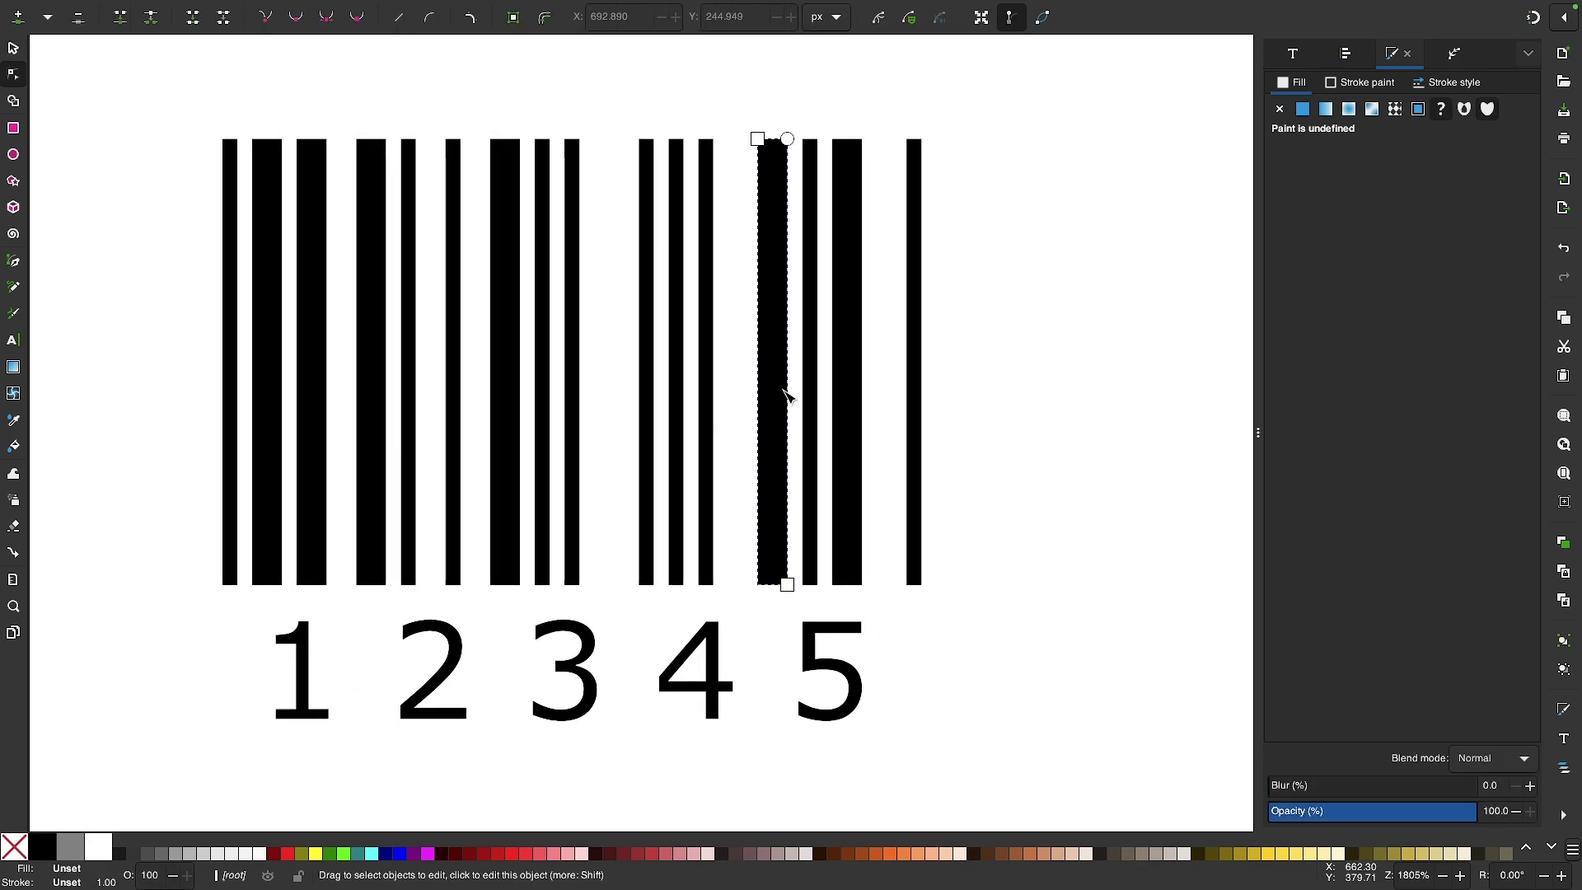
click(862, 367)
click(913, 373)
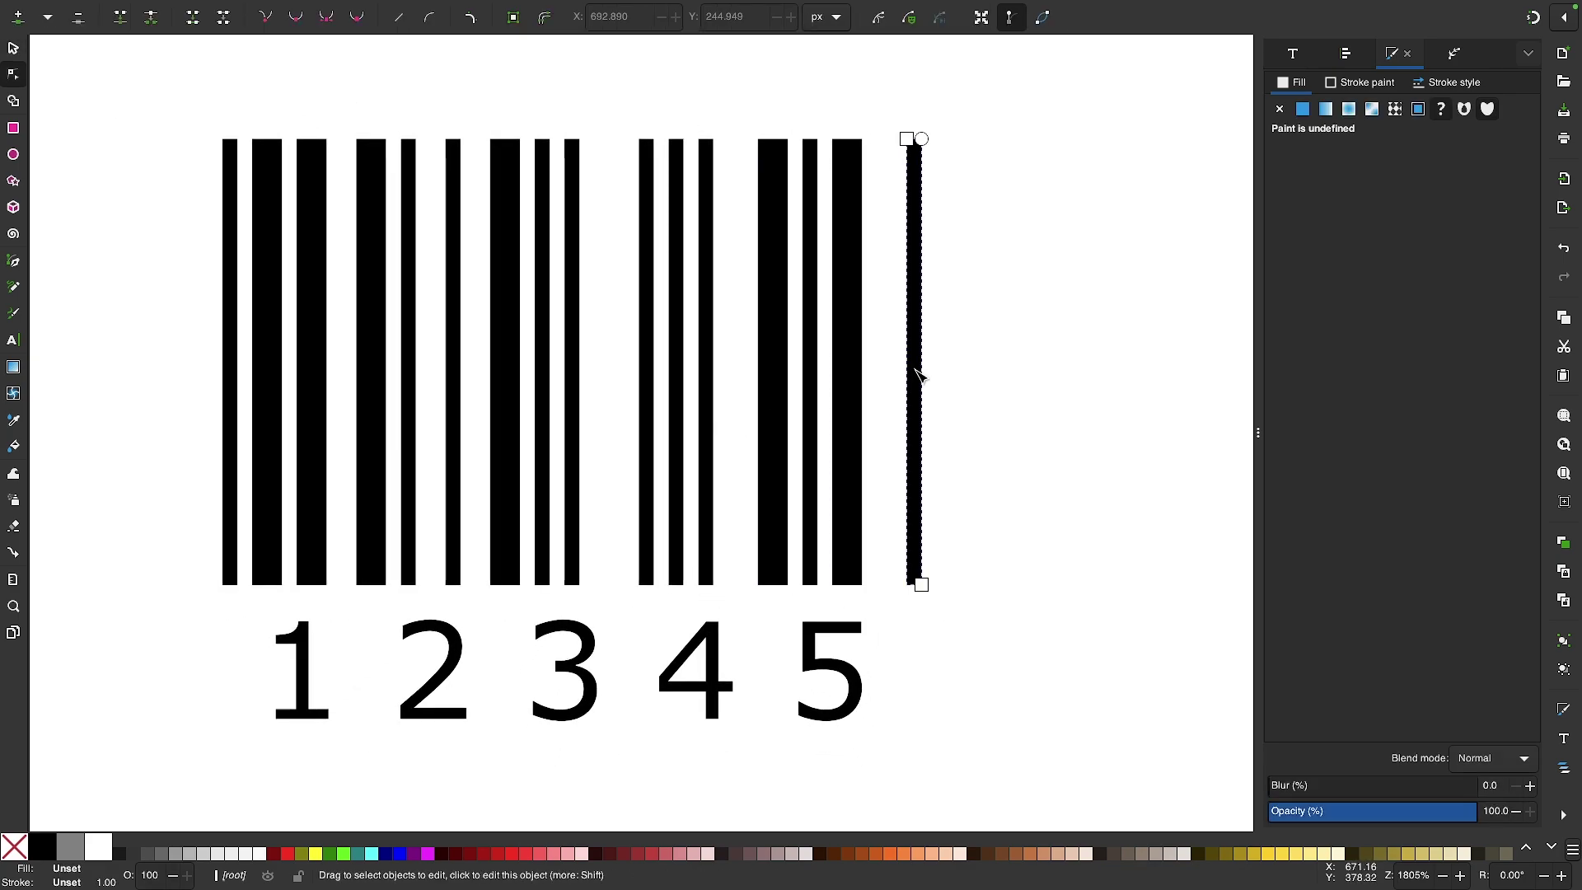
click(673, 380)
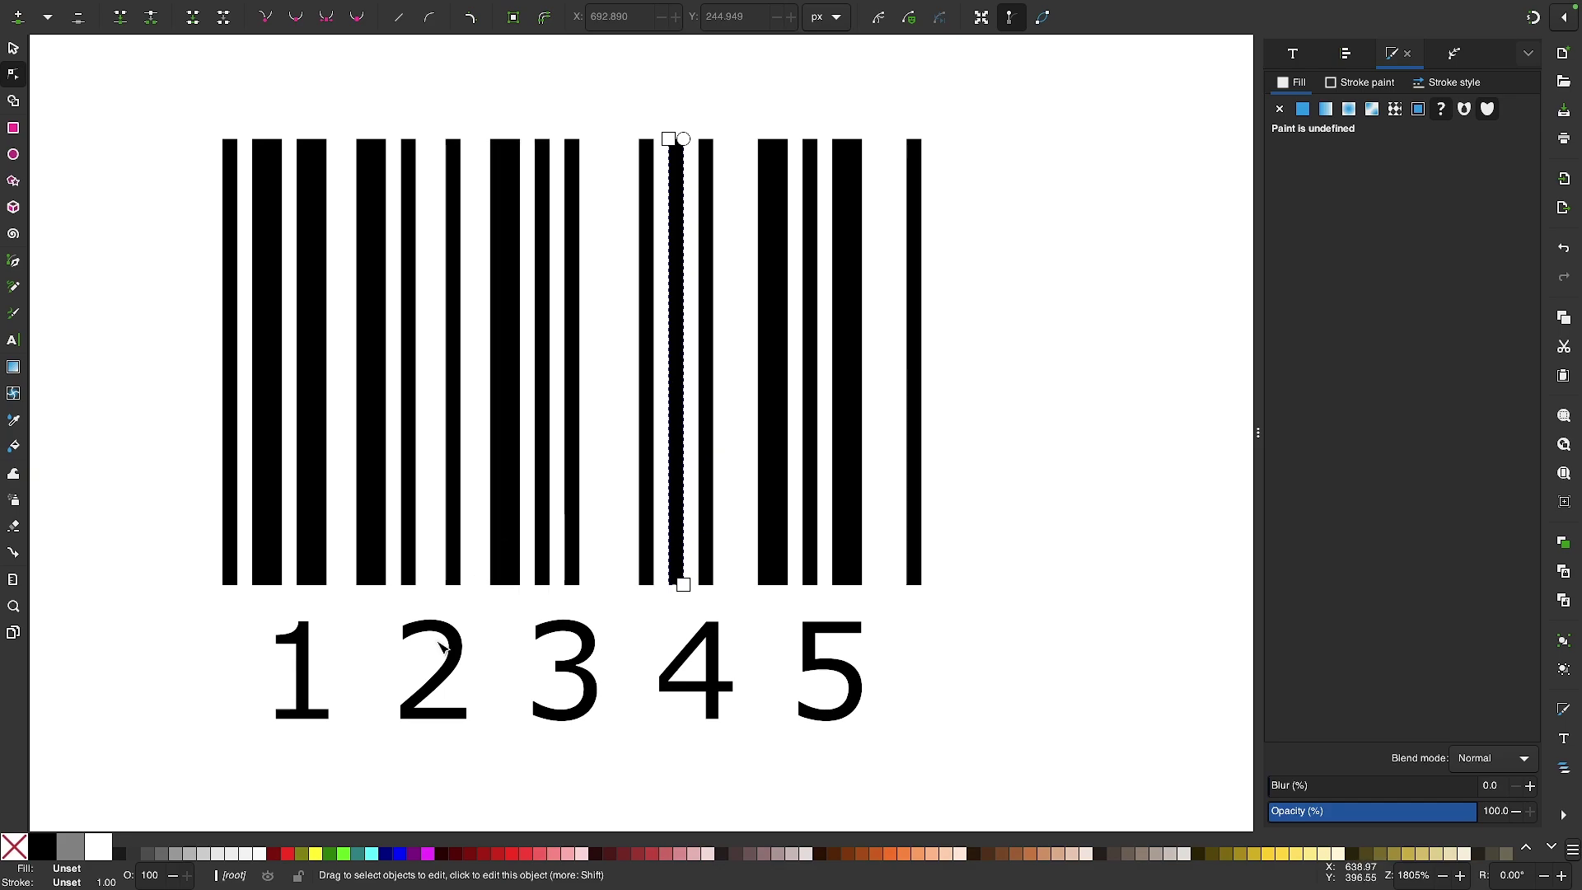
click(284, 854)
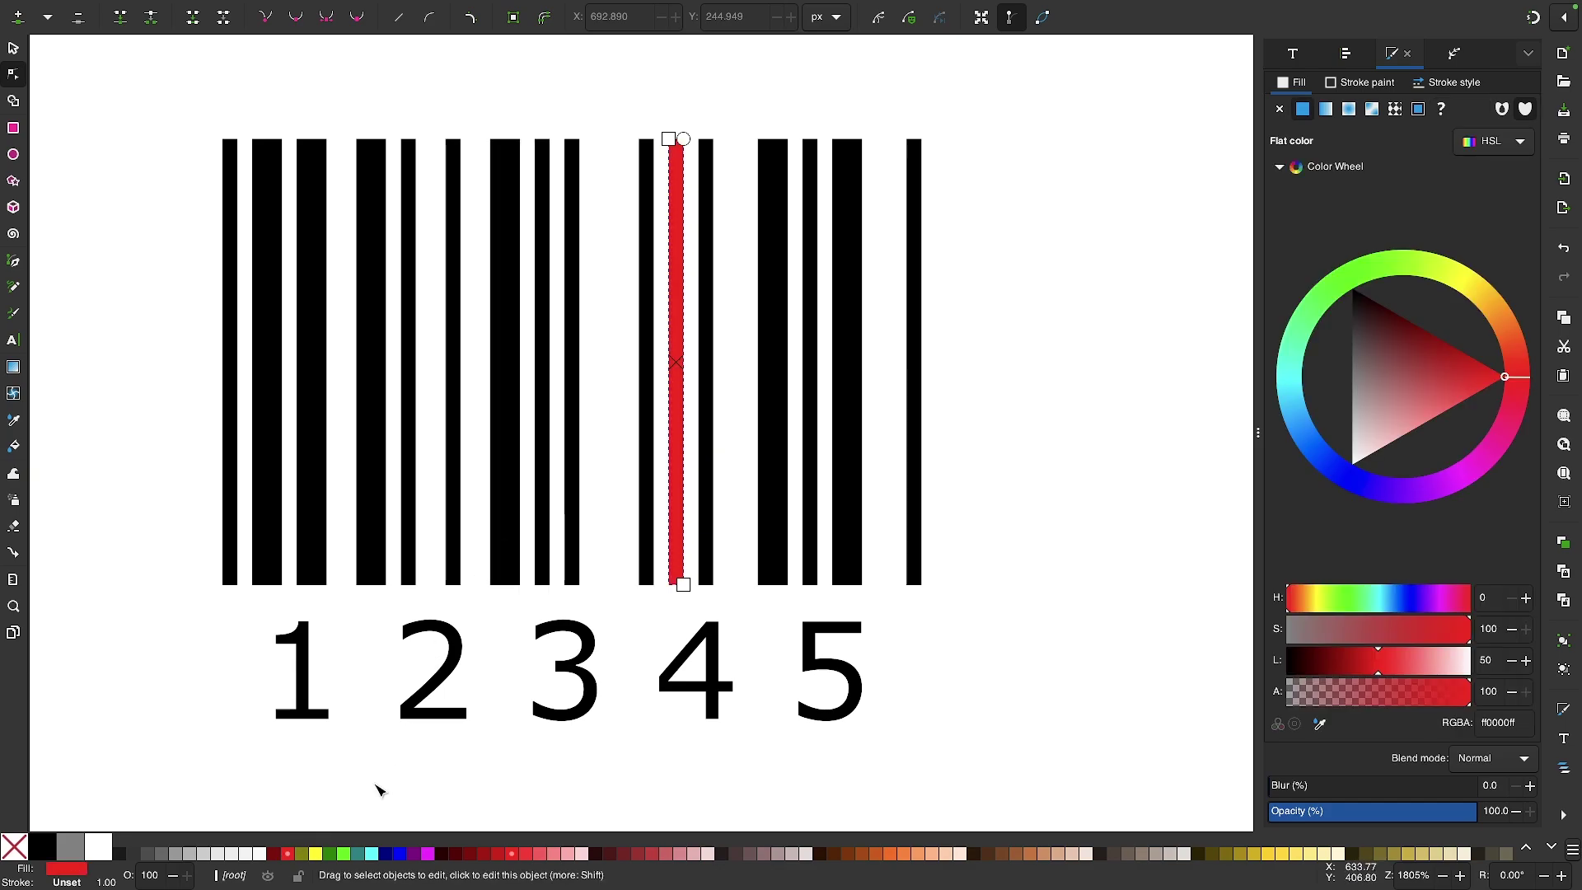
double_click(680, 664)
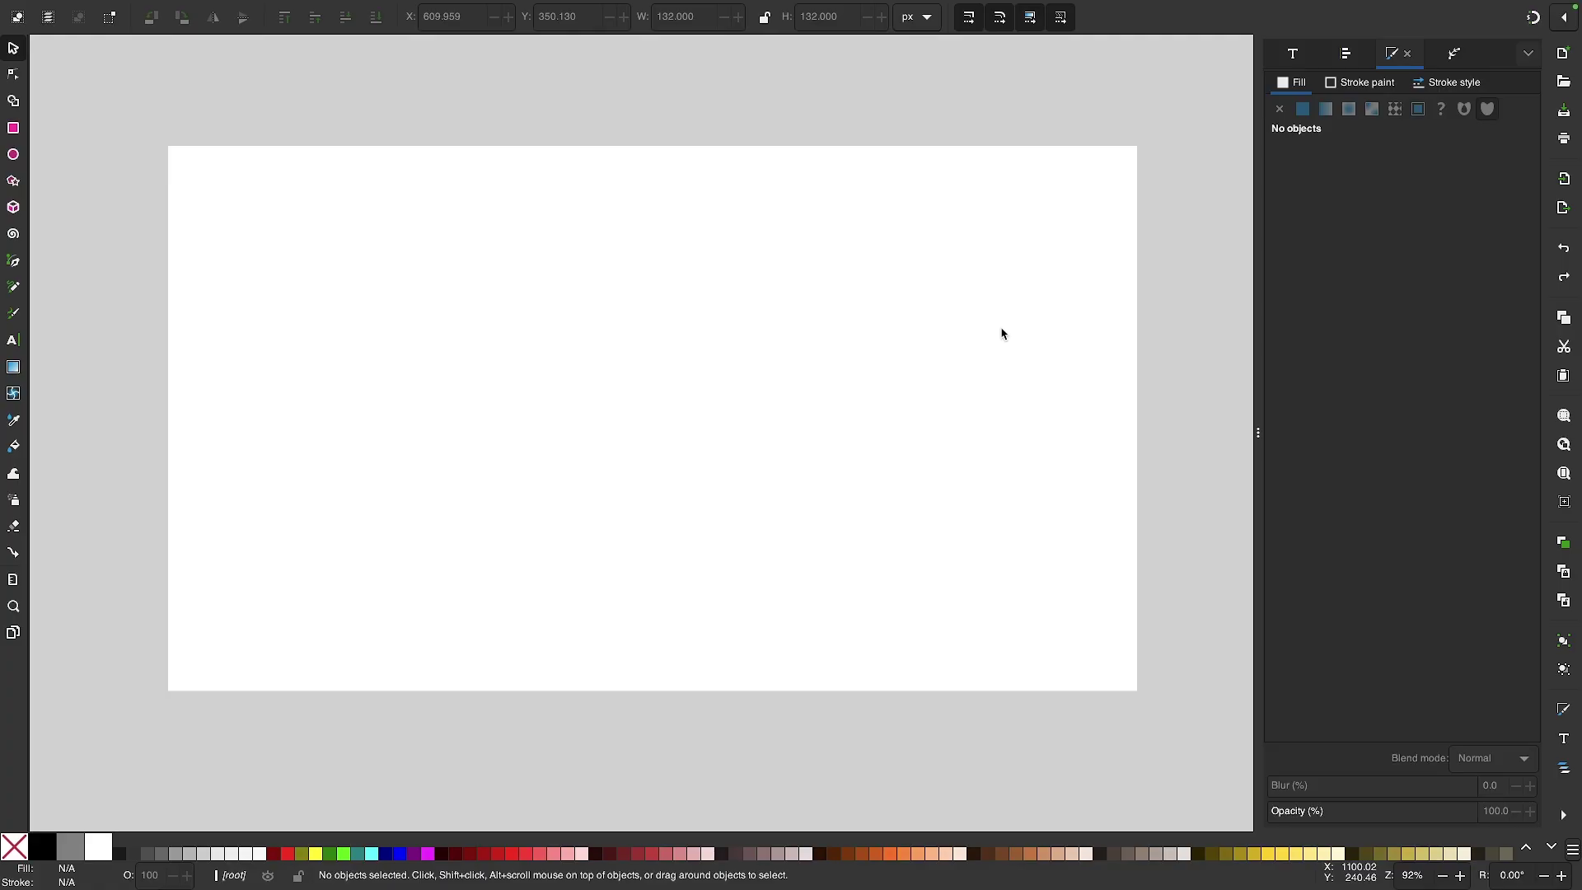
click(464, 10)
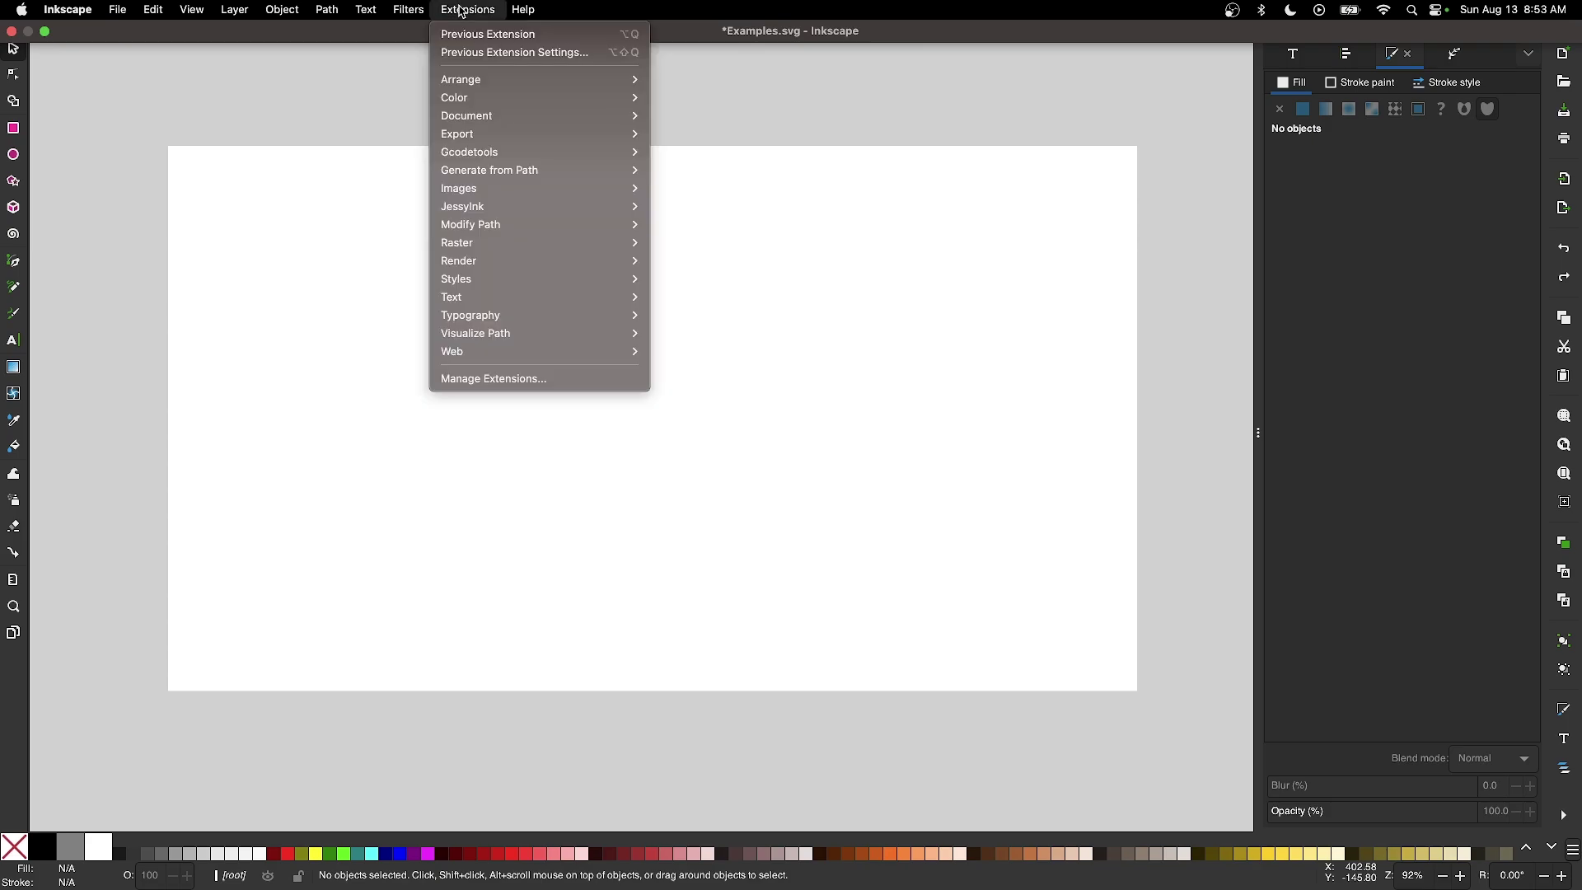
mouse_move(576, 270)
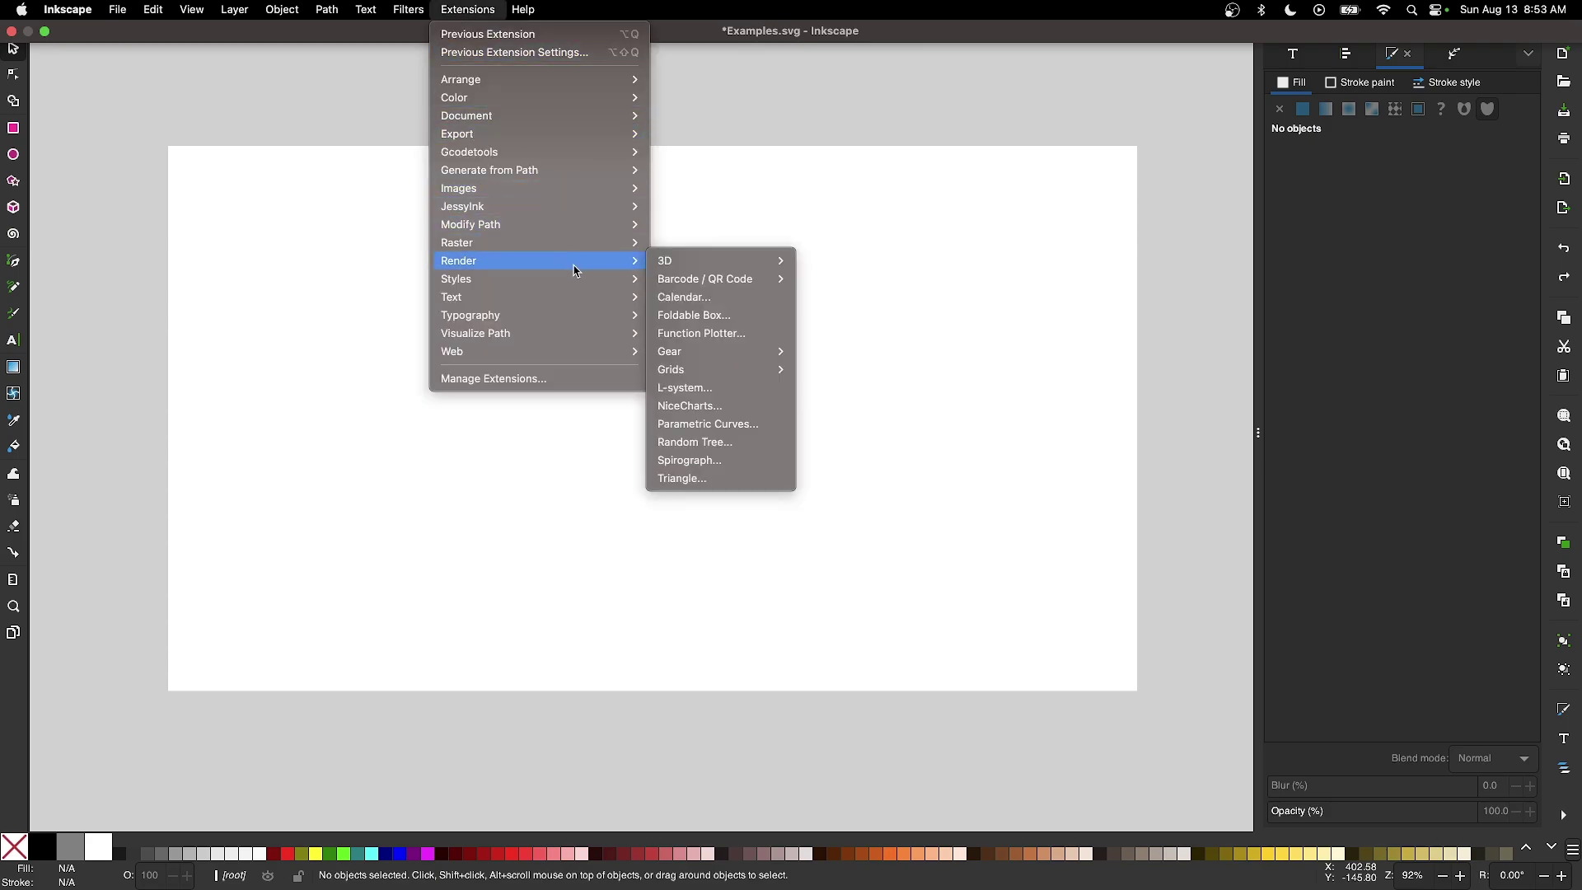
mouse_move(735, 288)
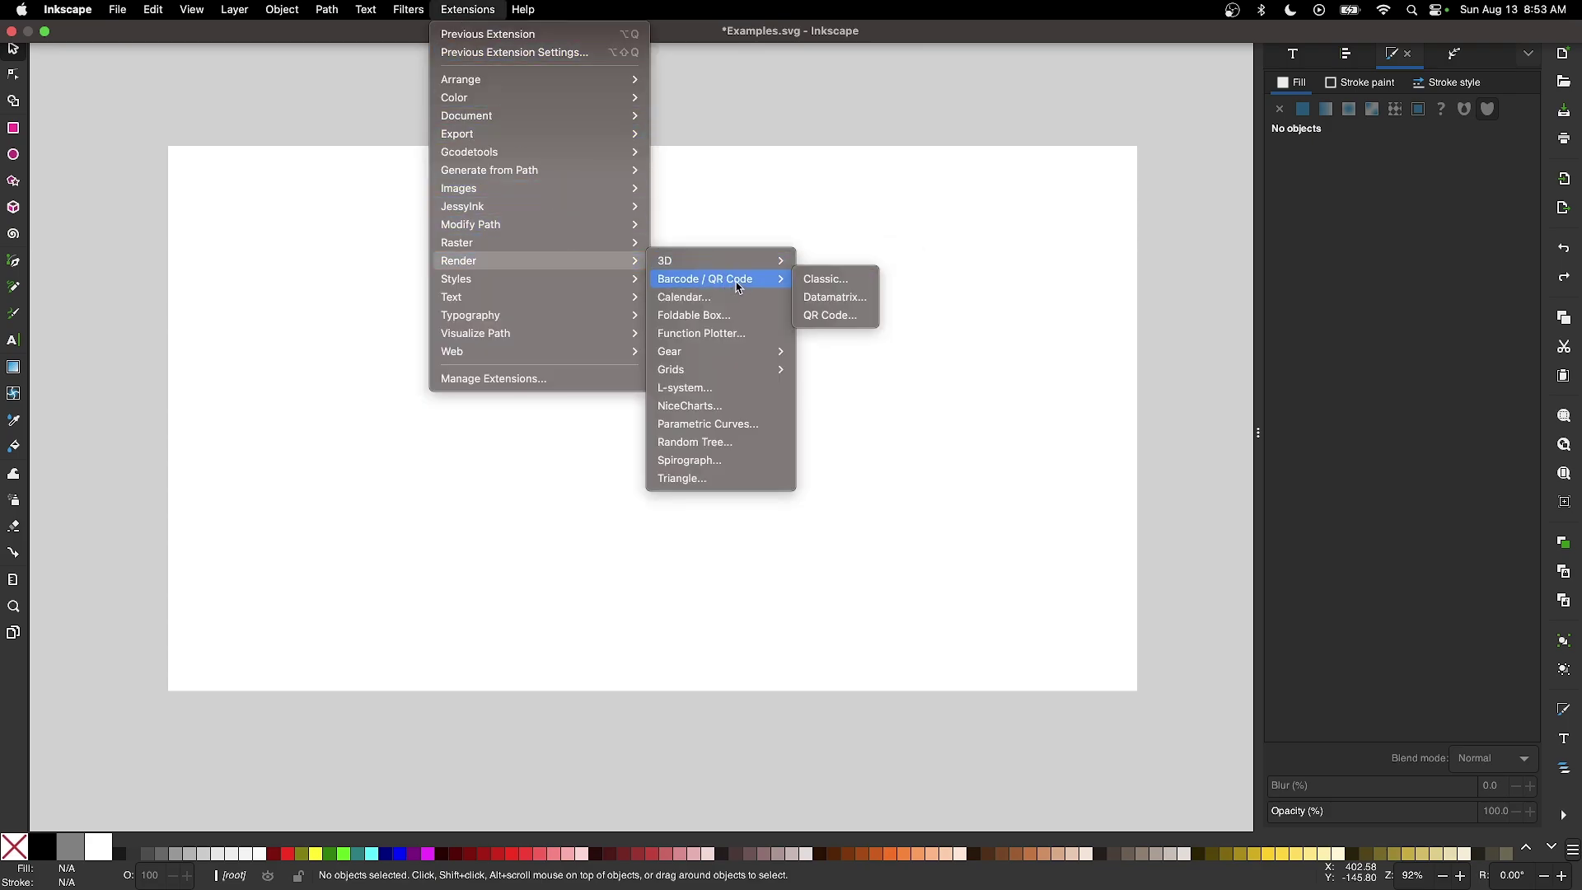
click(840, 317)
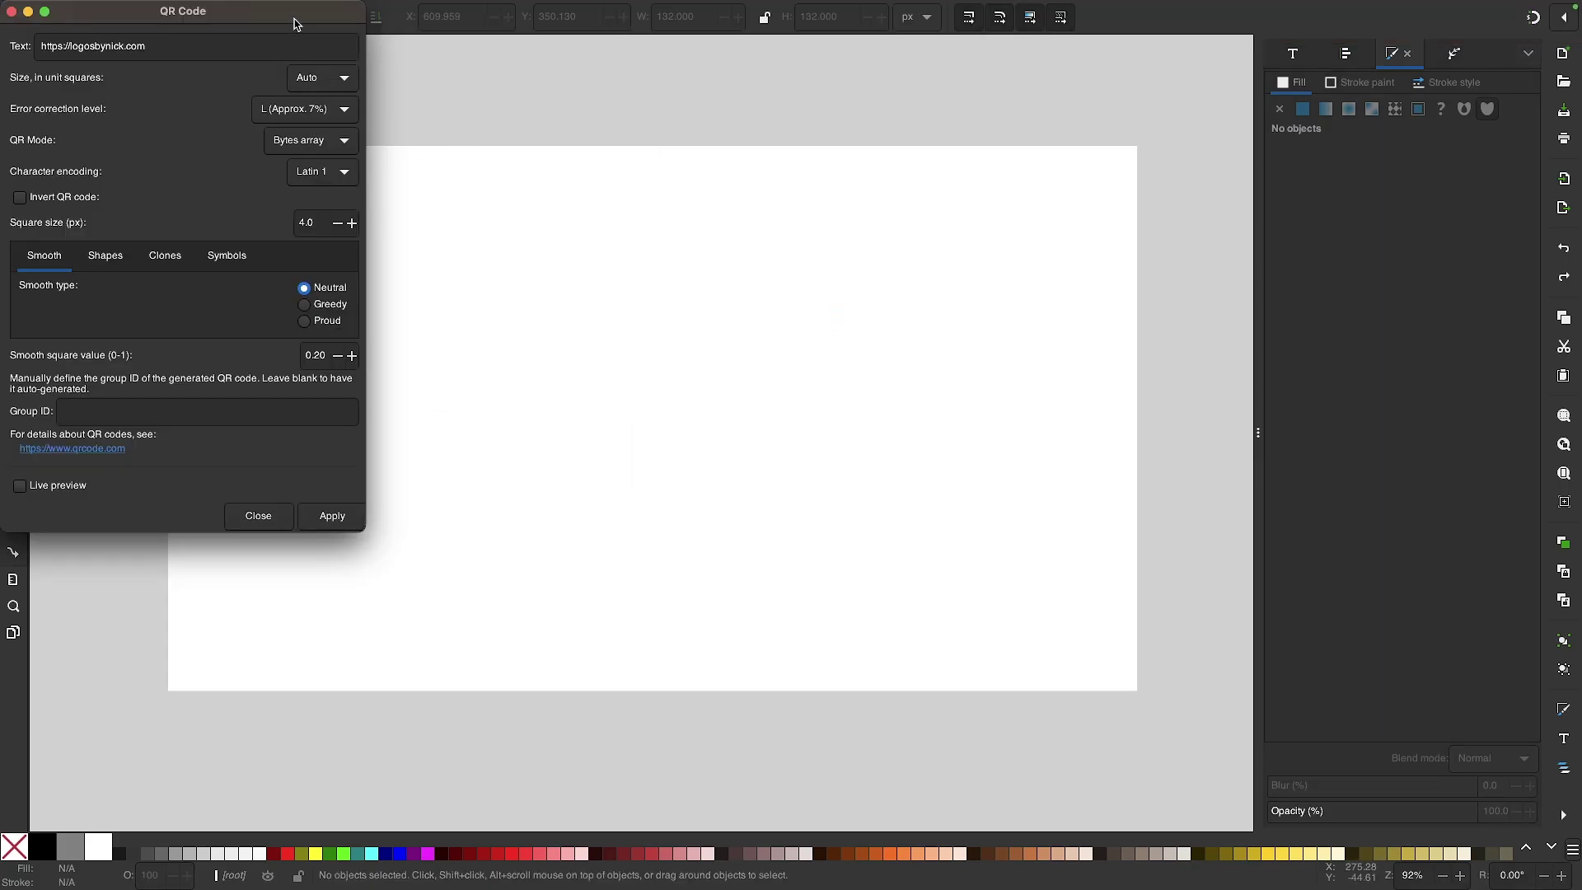
drag(295, 23, 866, 185)
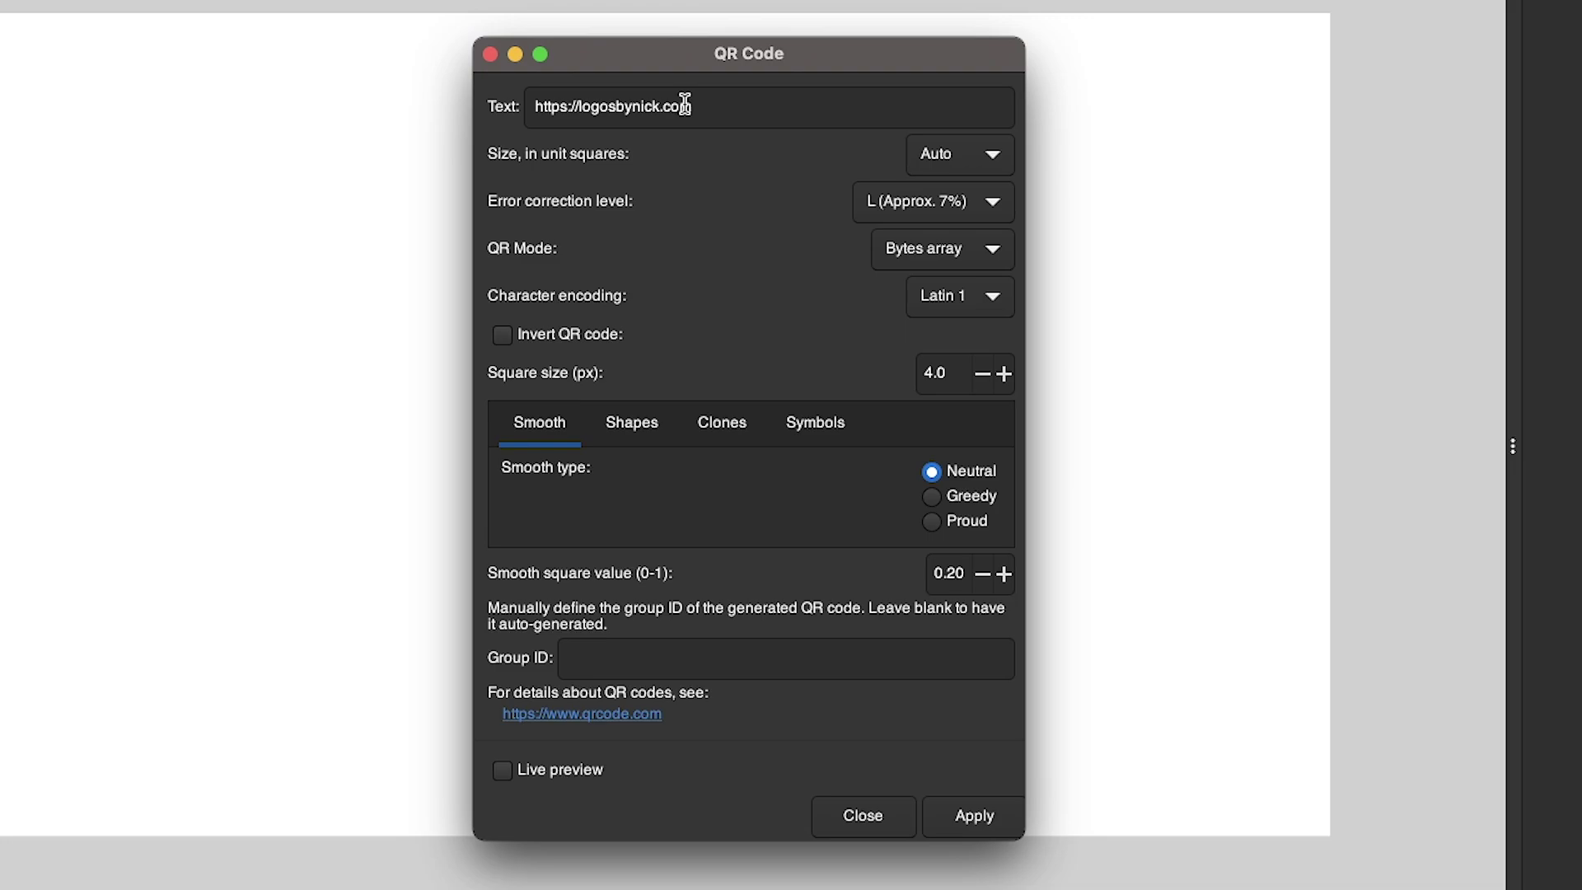
click(685, 105)
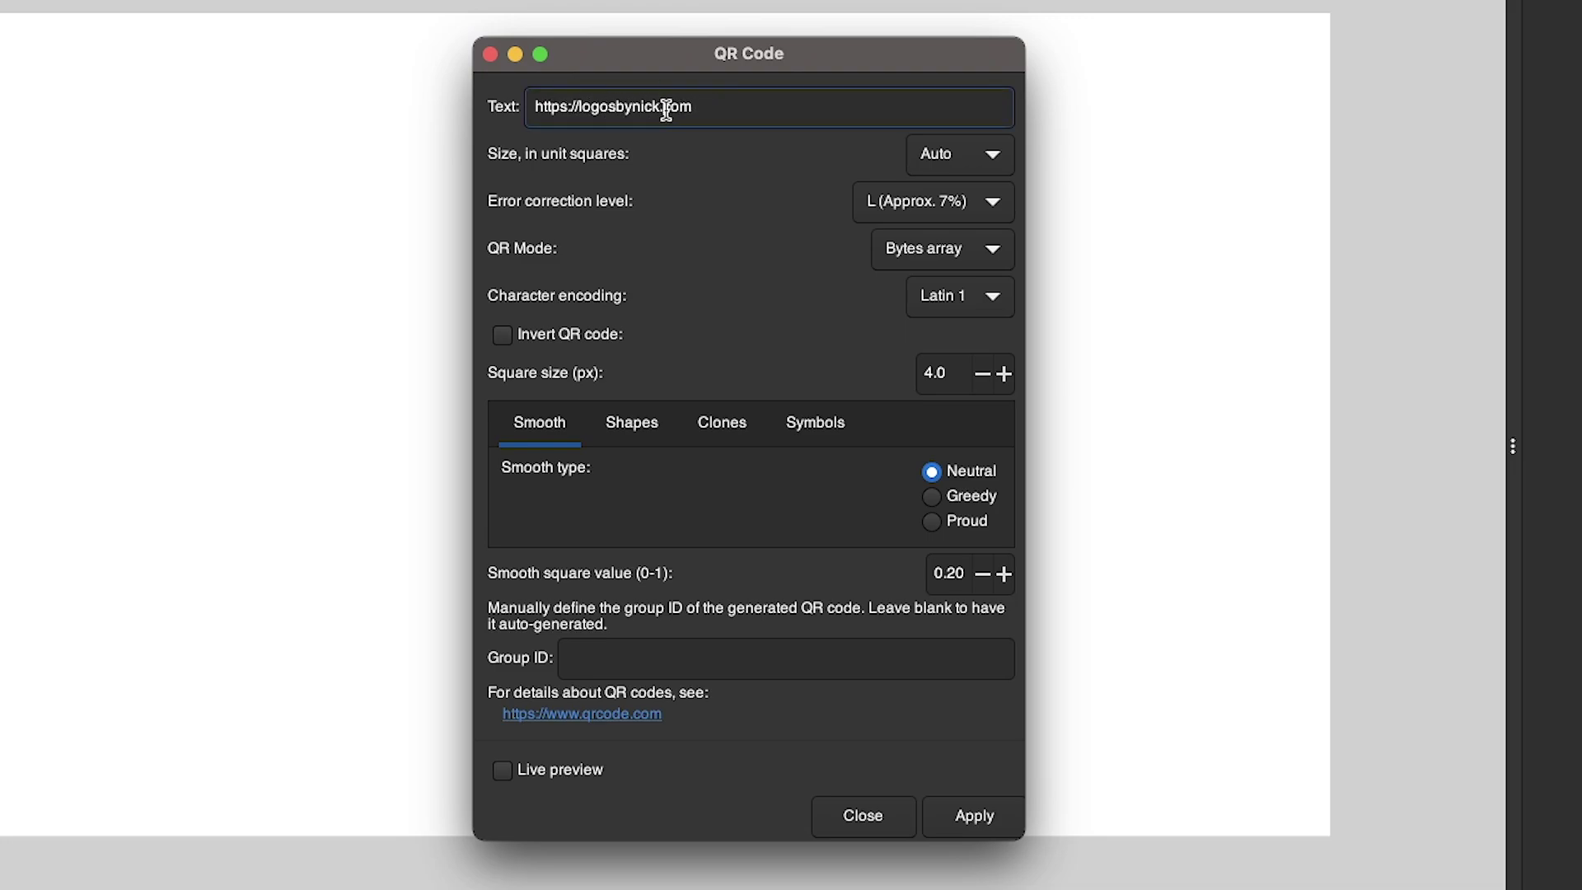
click(959, 826)
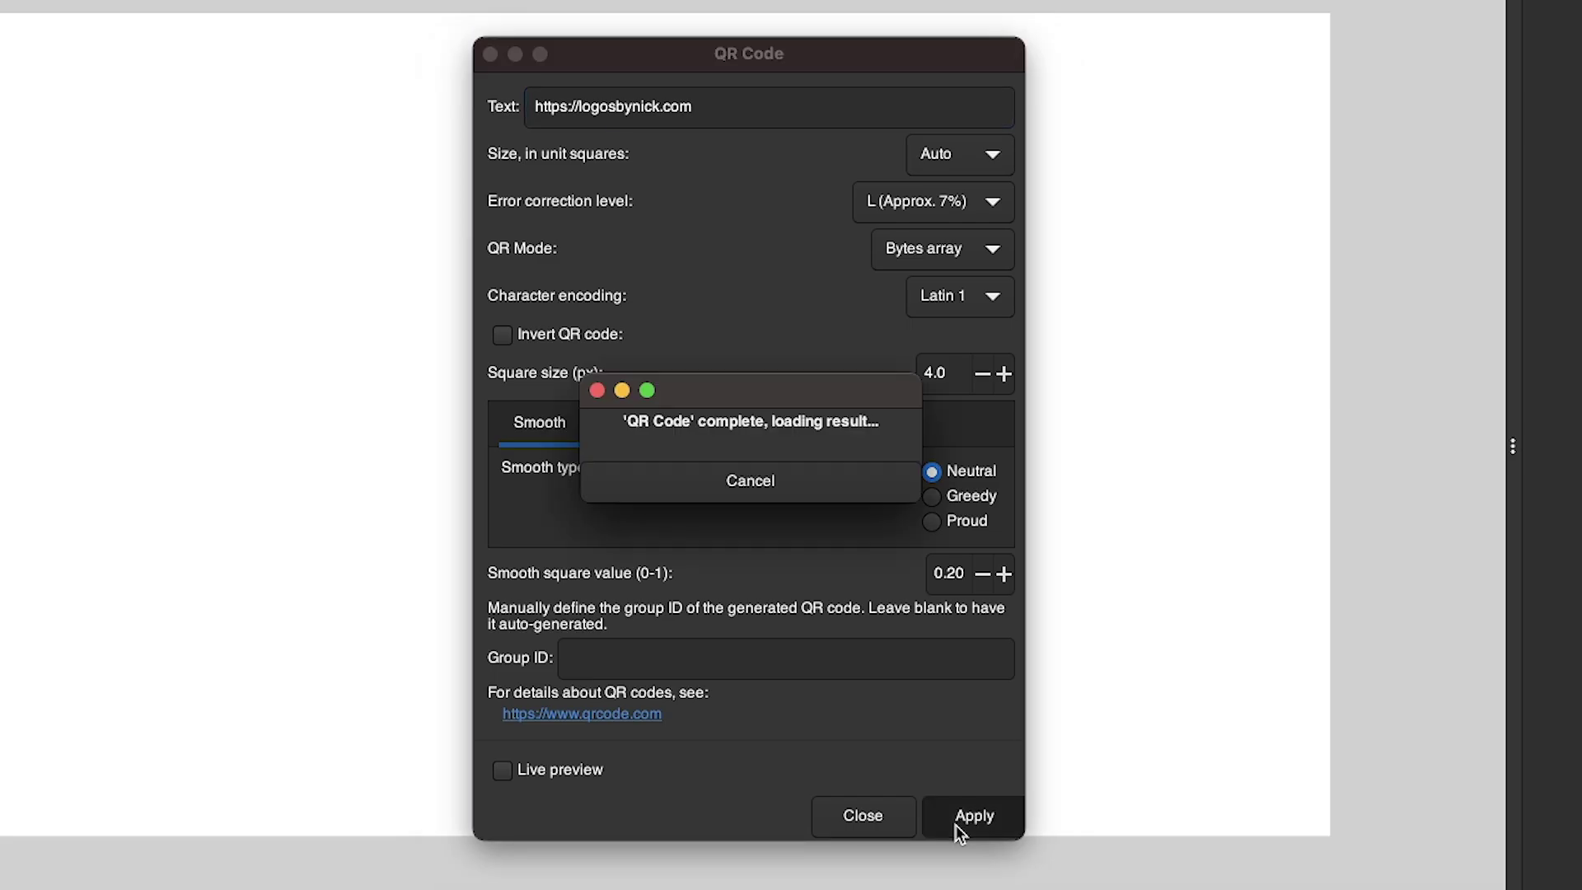
click(862, 815)
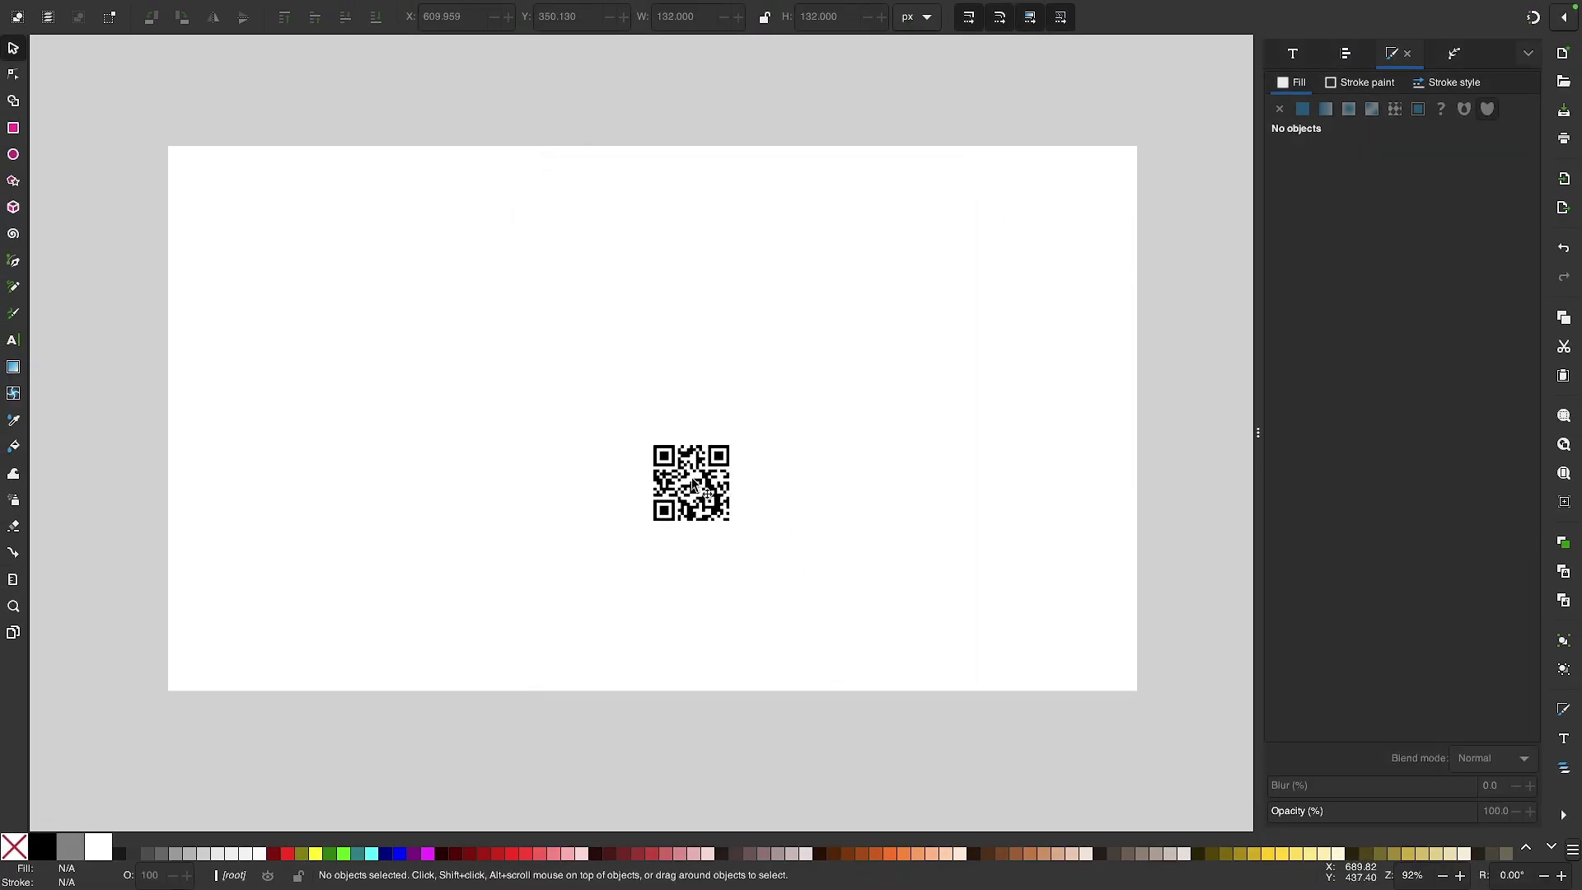
Fill the QR code path red, then switch back to the Selector and zoom to fit.
scroll(688, 490, up, 3)
scroll(730, 499, up, 2)
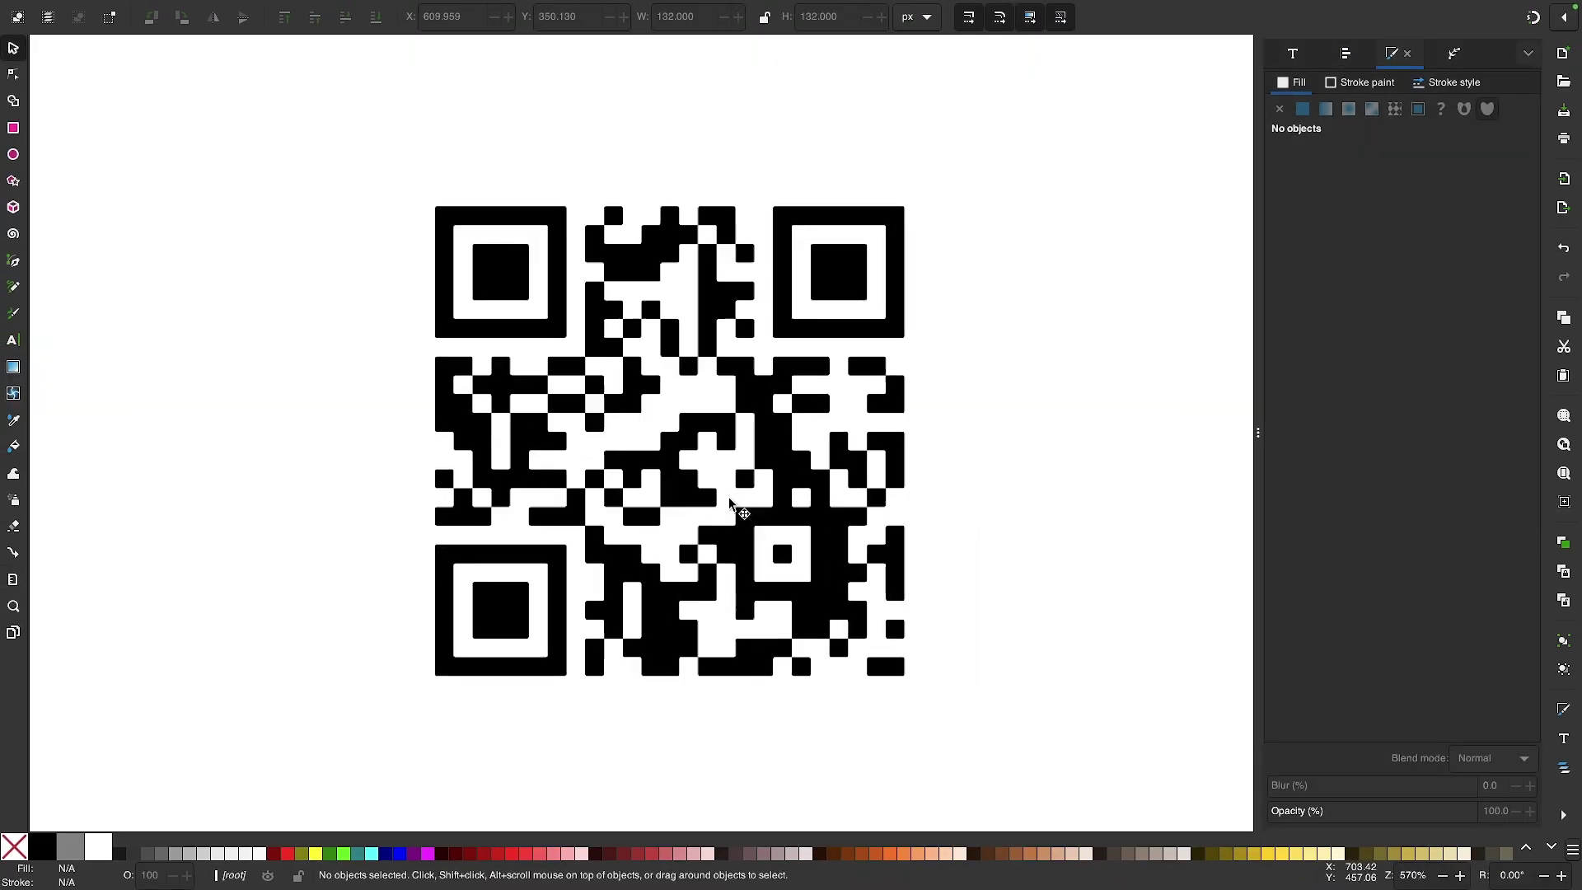
scroll(758, 500, up, 1)
scroll(763, 505, down, 1)
scroll(763, 504, right, 1)
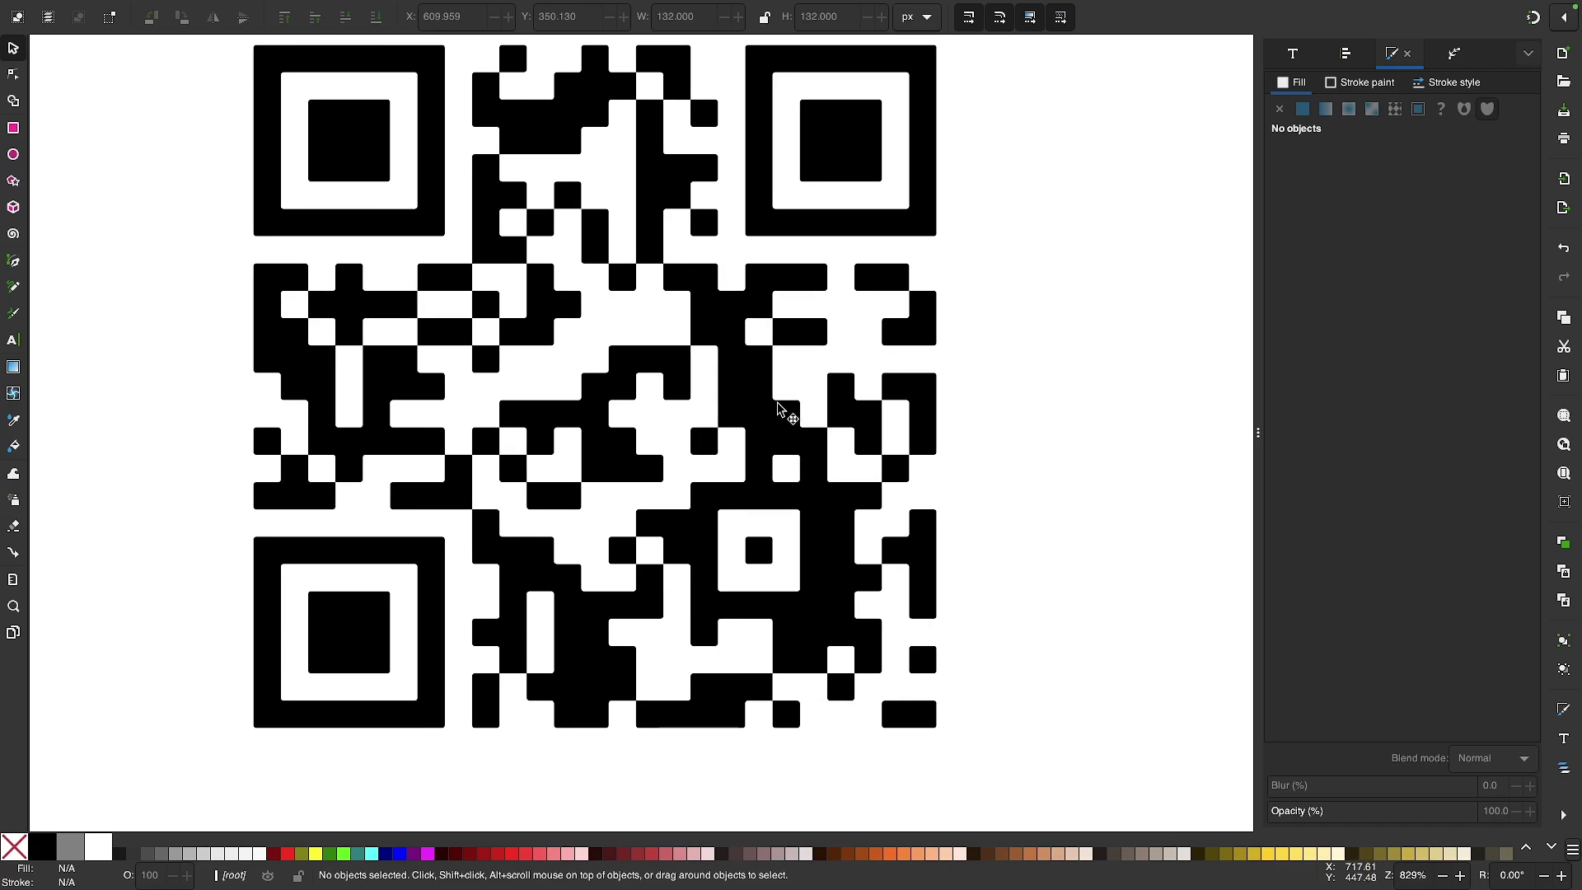
key(n)
click(757, 400)
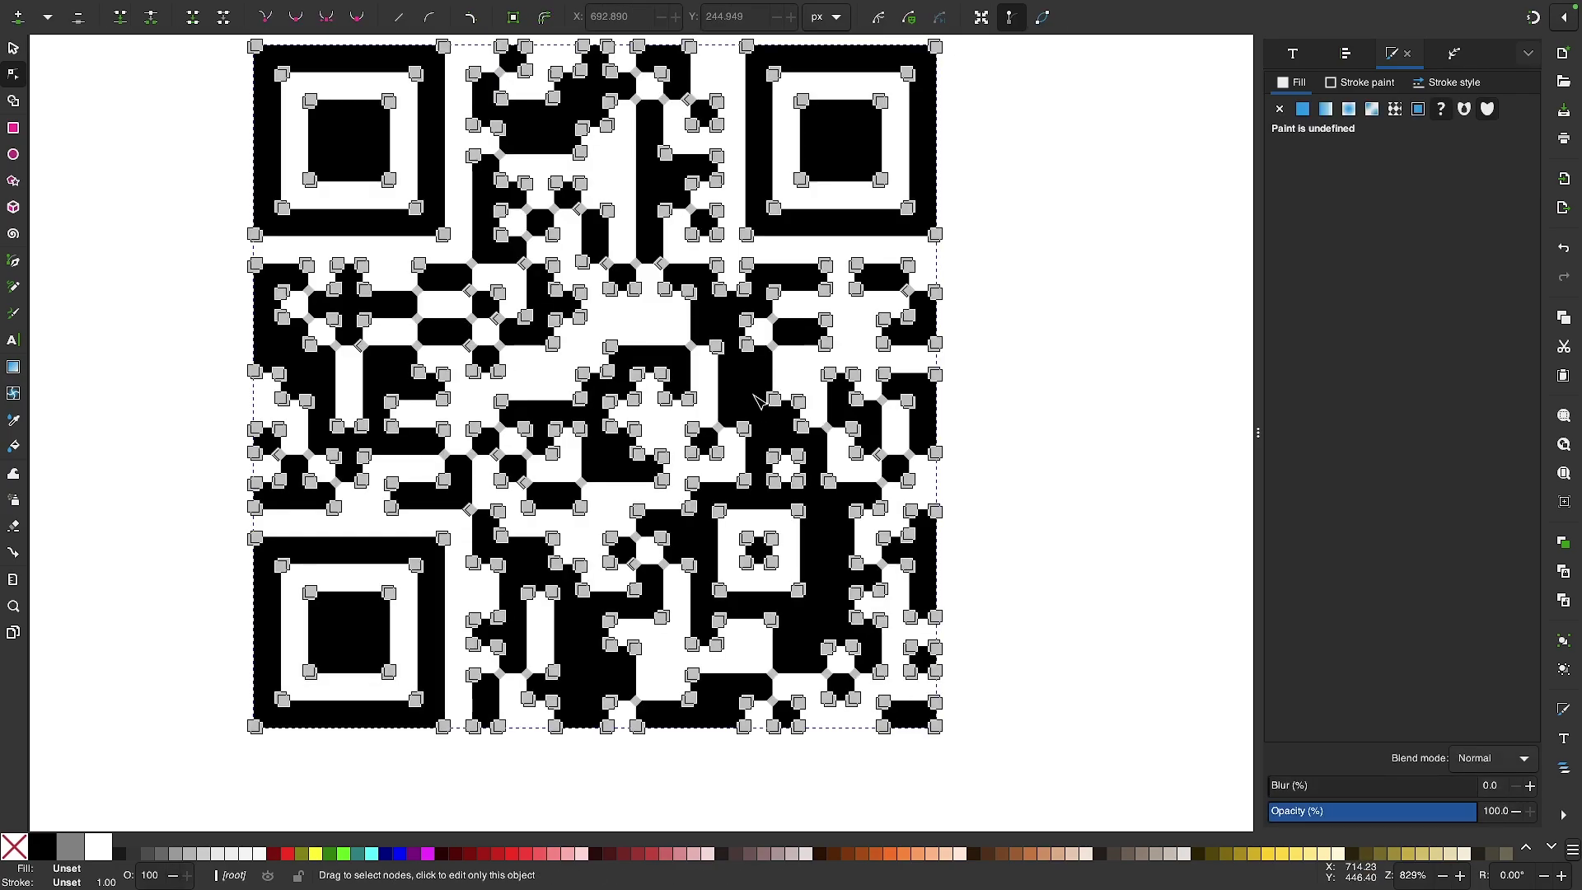
scroll(758, 400, up, 1)
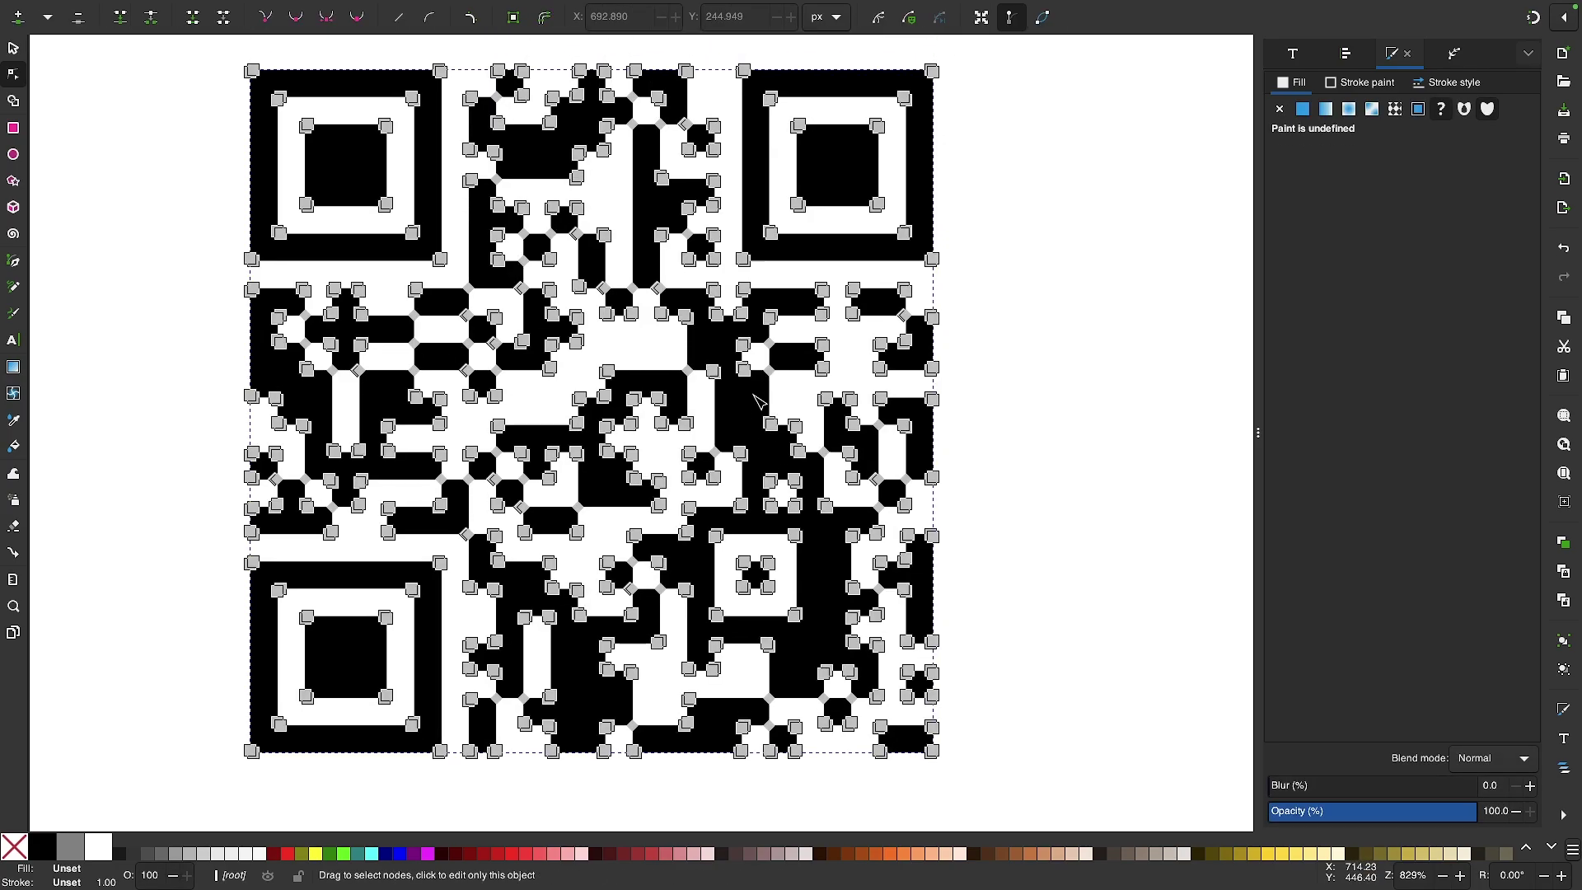
click(287, 853)
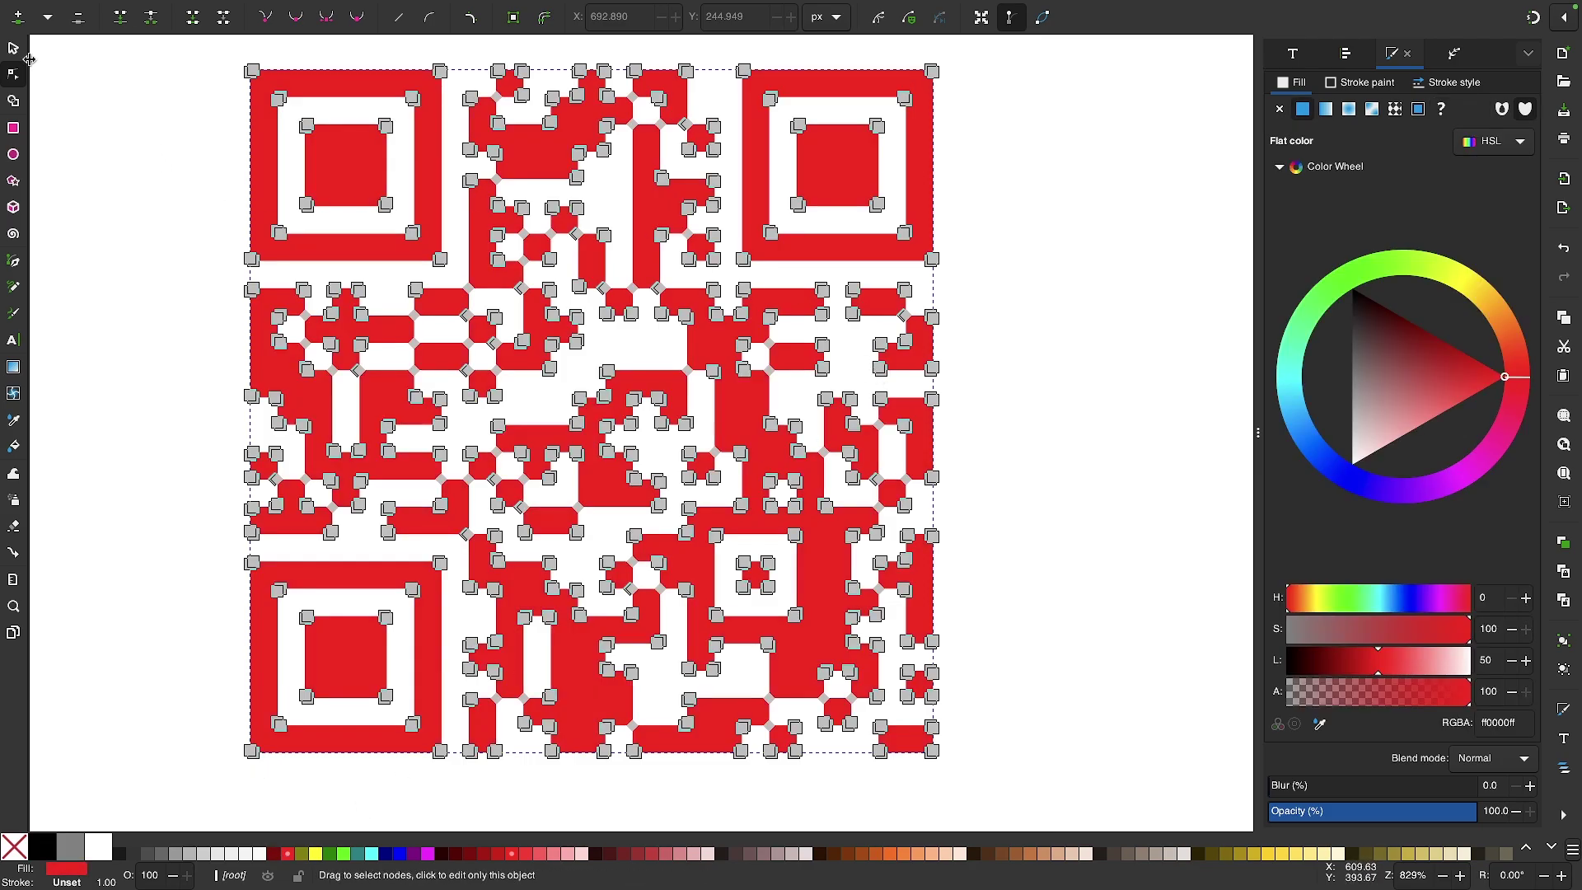
click(14, 49)
key(5)
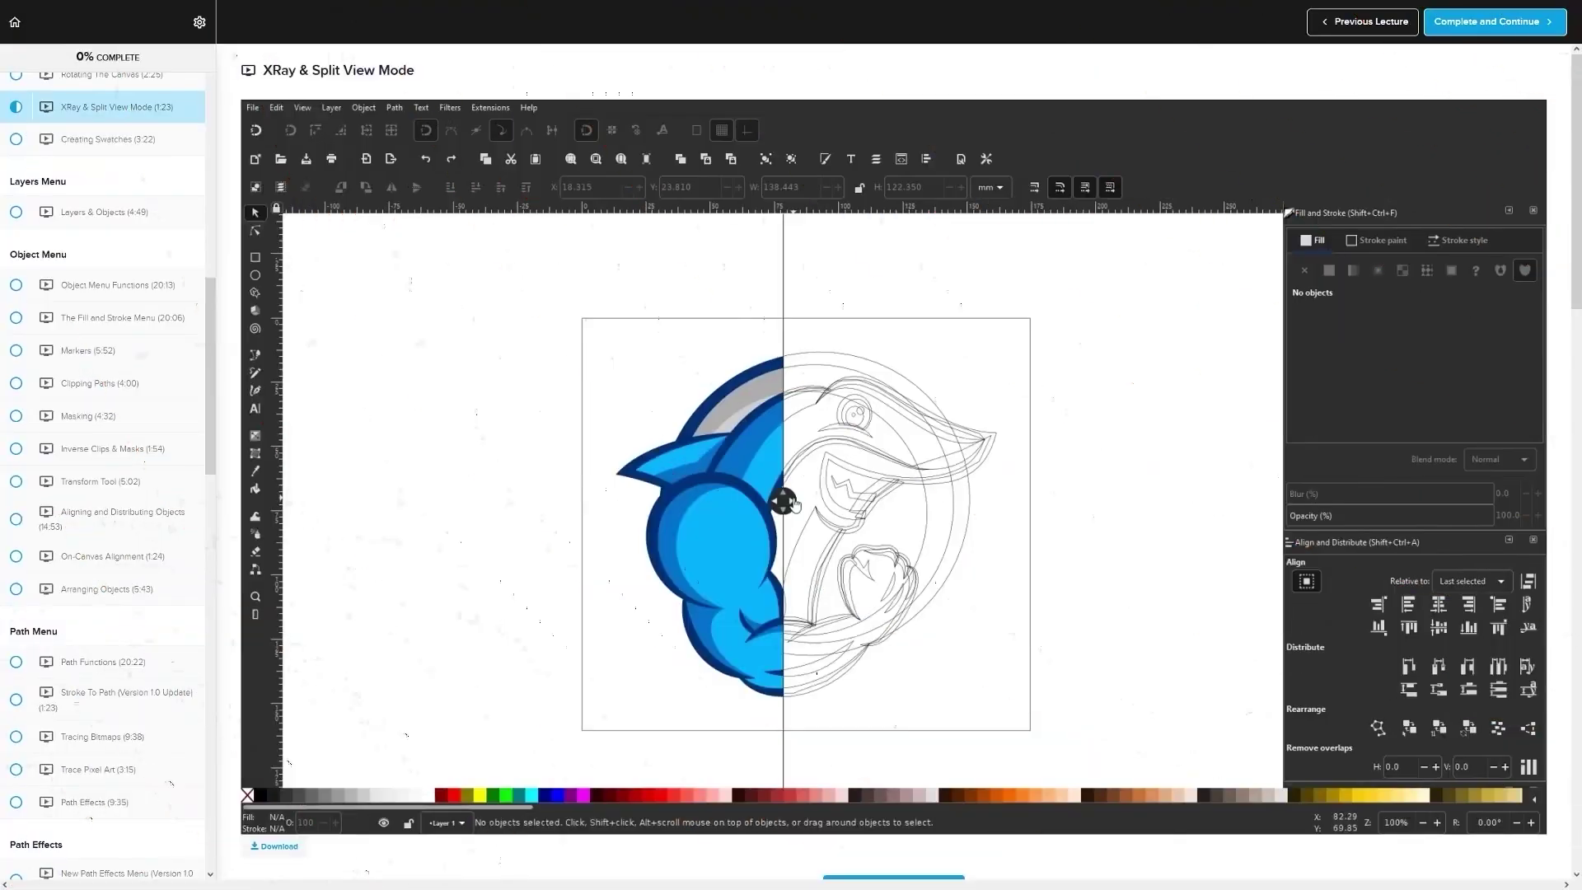
Scroll down the Inkscape Master Class sales page and highlight the $17 USD enrollment price.
drag(770, 514, 646, 499)
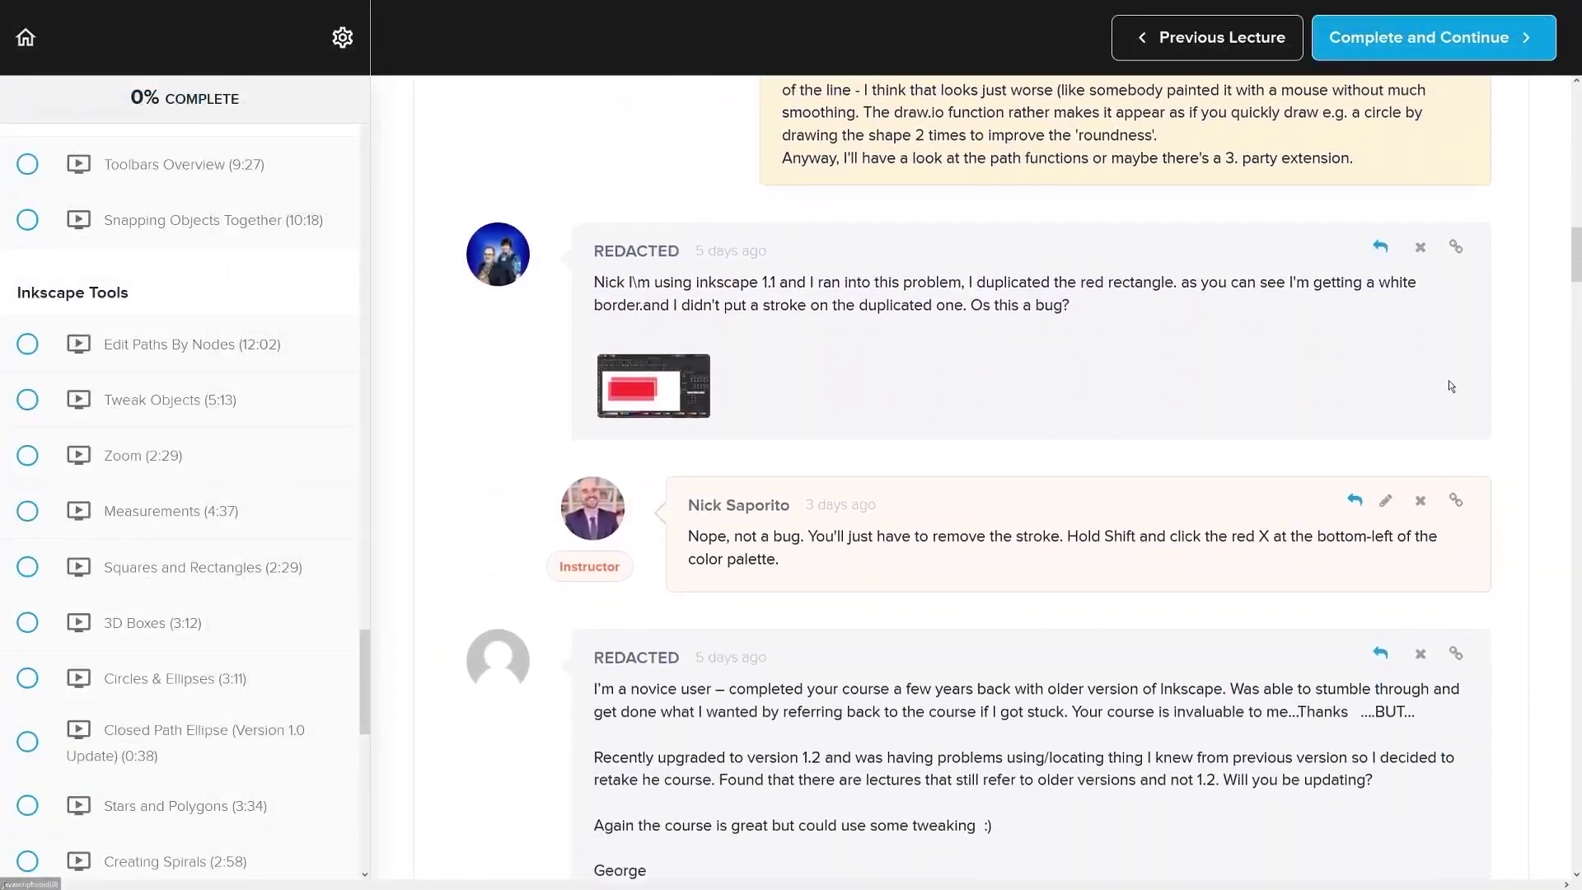
scroll(1449, 379, down, 2)
scroll(1475, 375, down, 5)
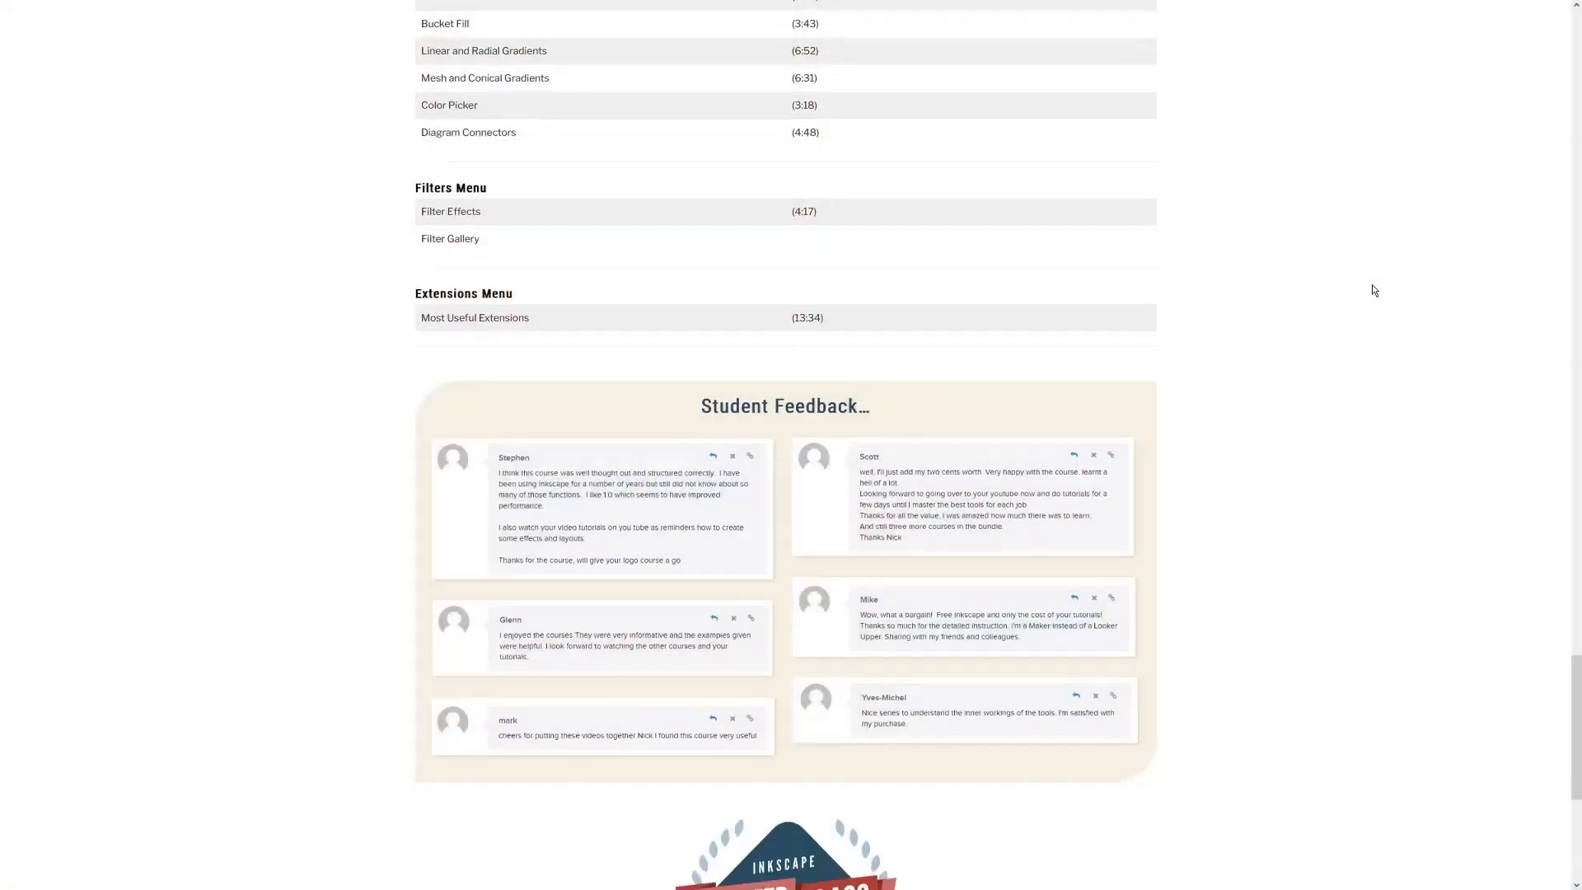
scroll(1373, 287, down, 5)
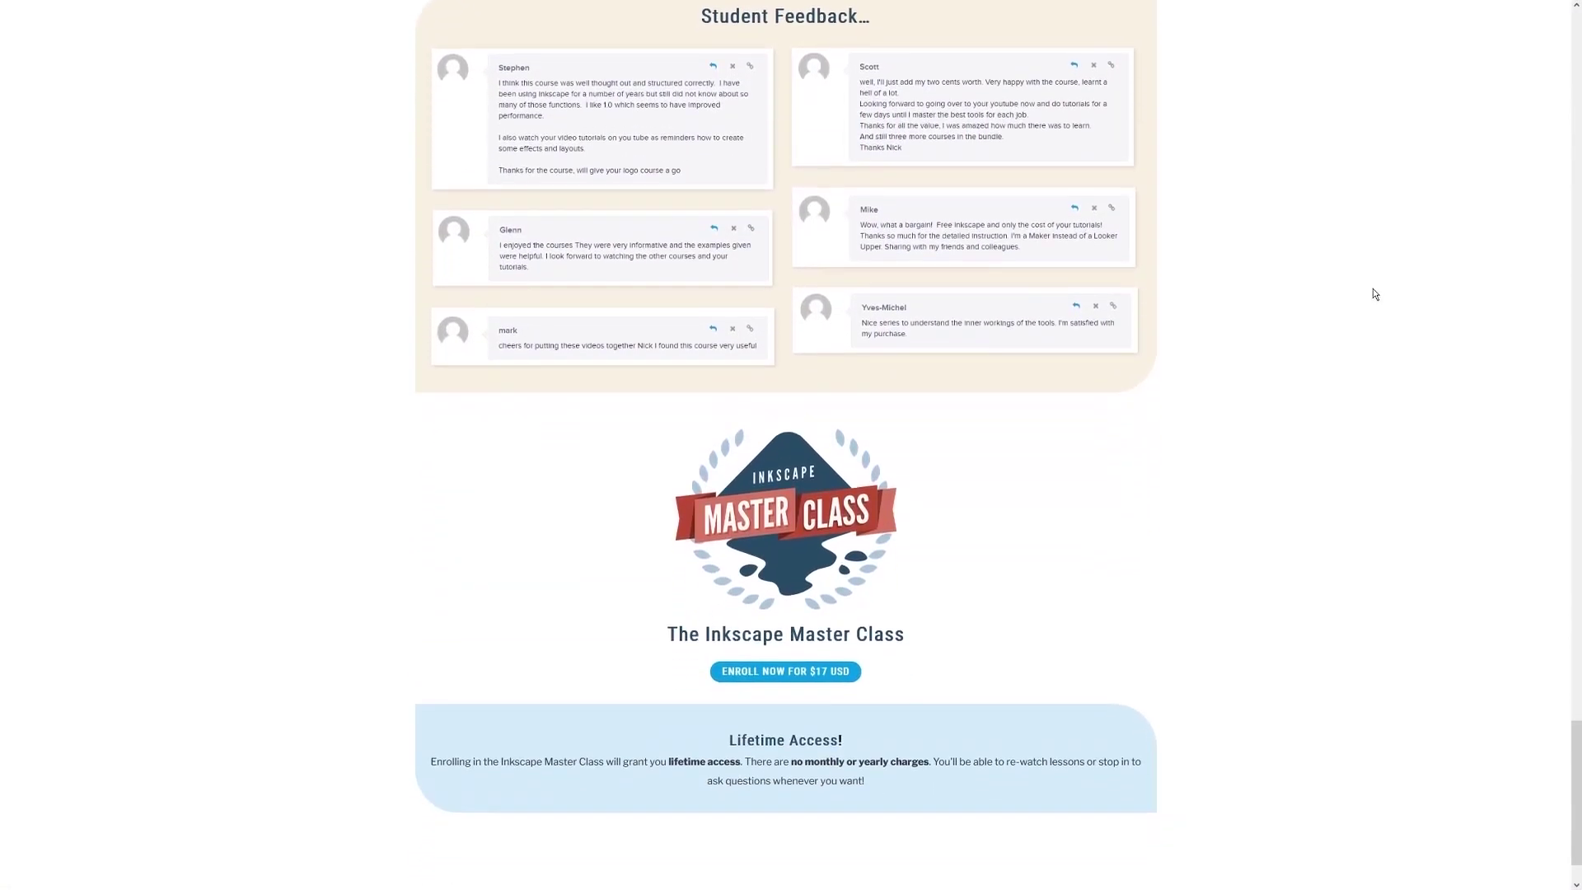
drag(894, 579, 810, 593)
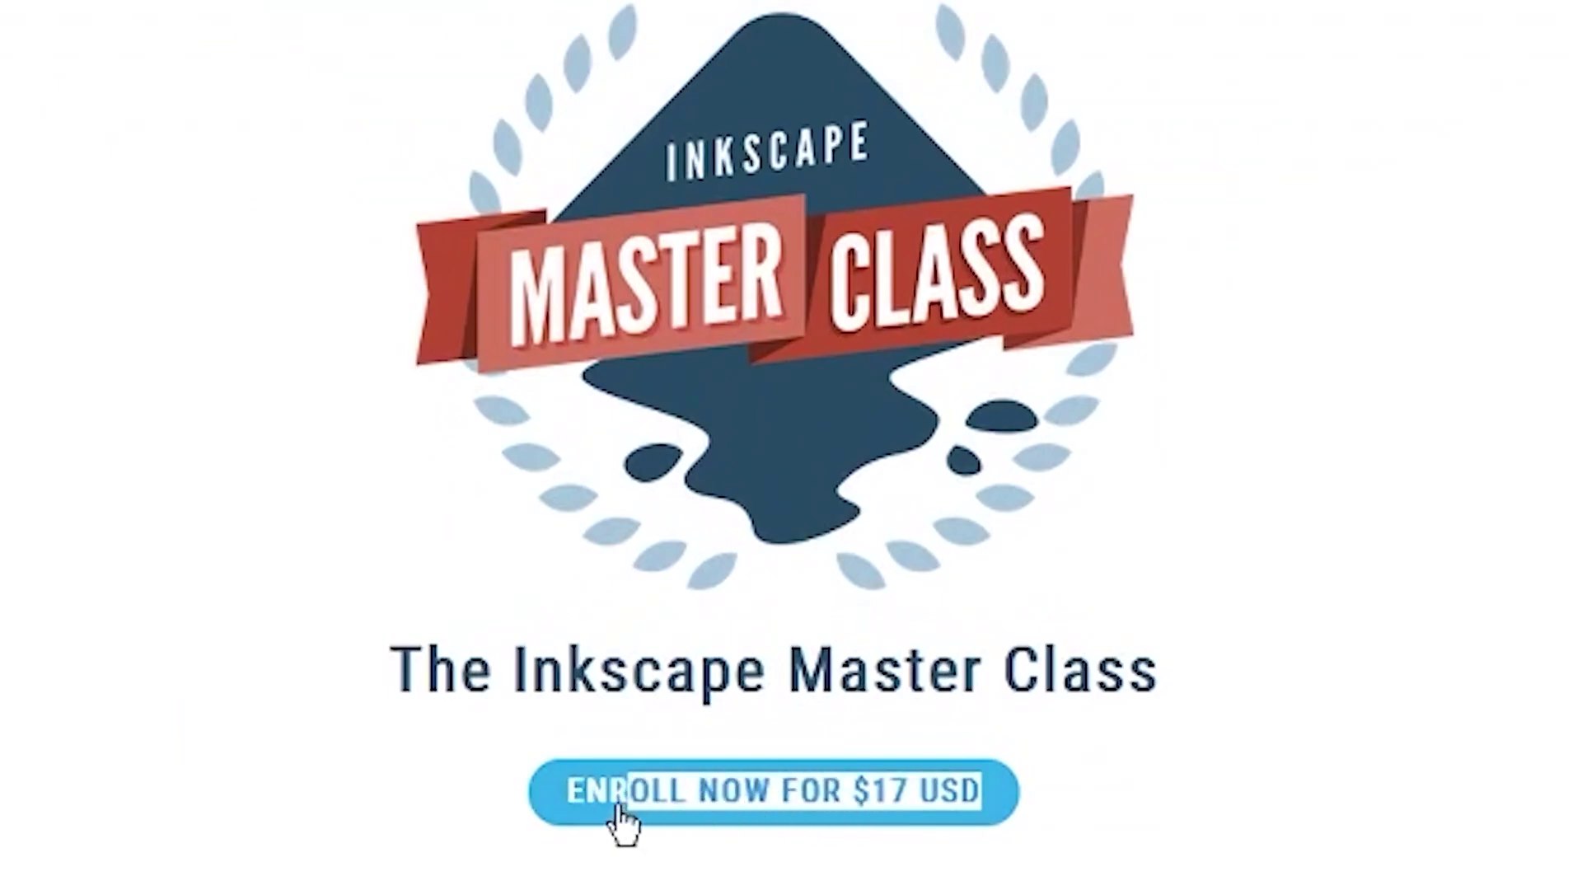